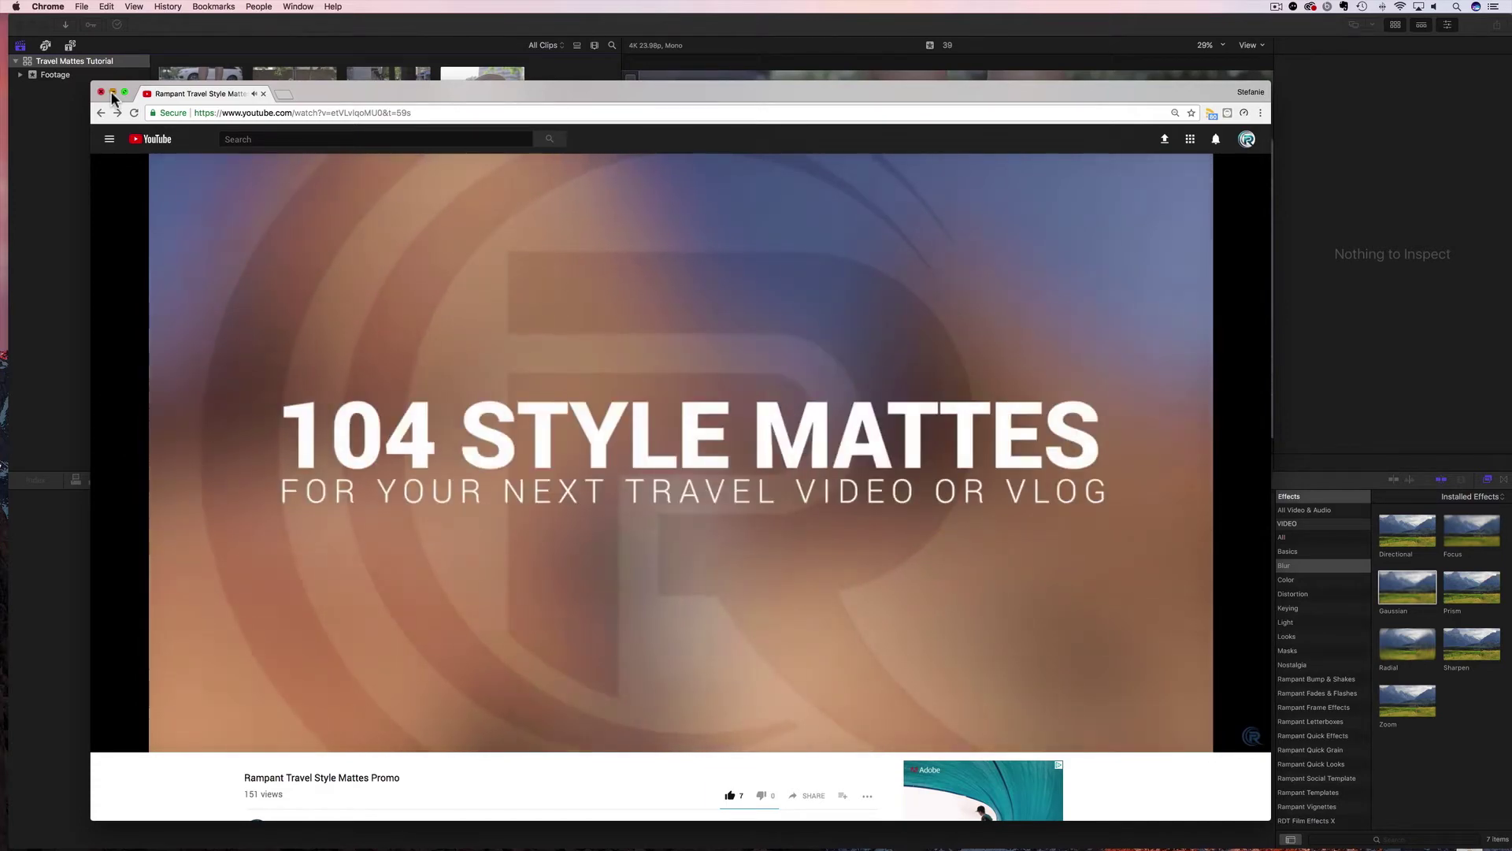
Step: Minimize the YouTube window, bring the matte folder forward and Quick Look Rampant_Travel_Style_Matte_001.mov
click(113, 93)
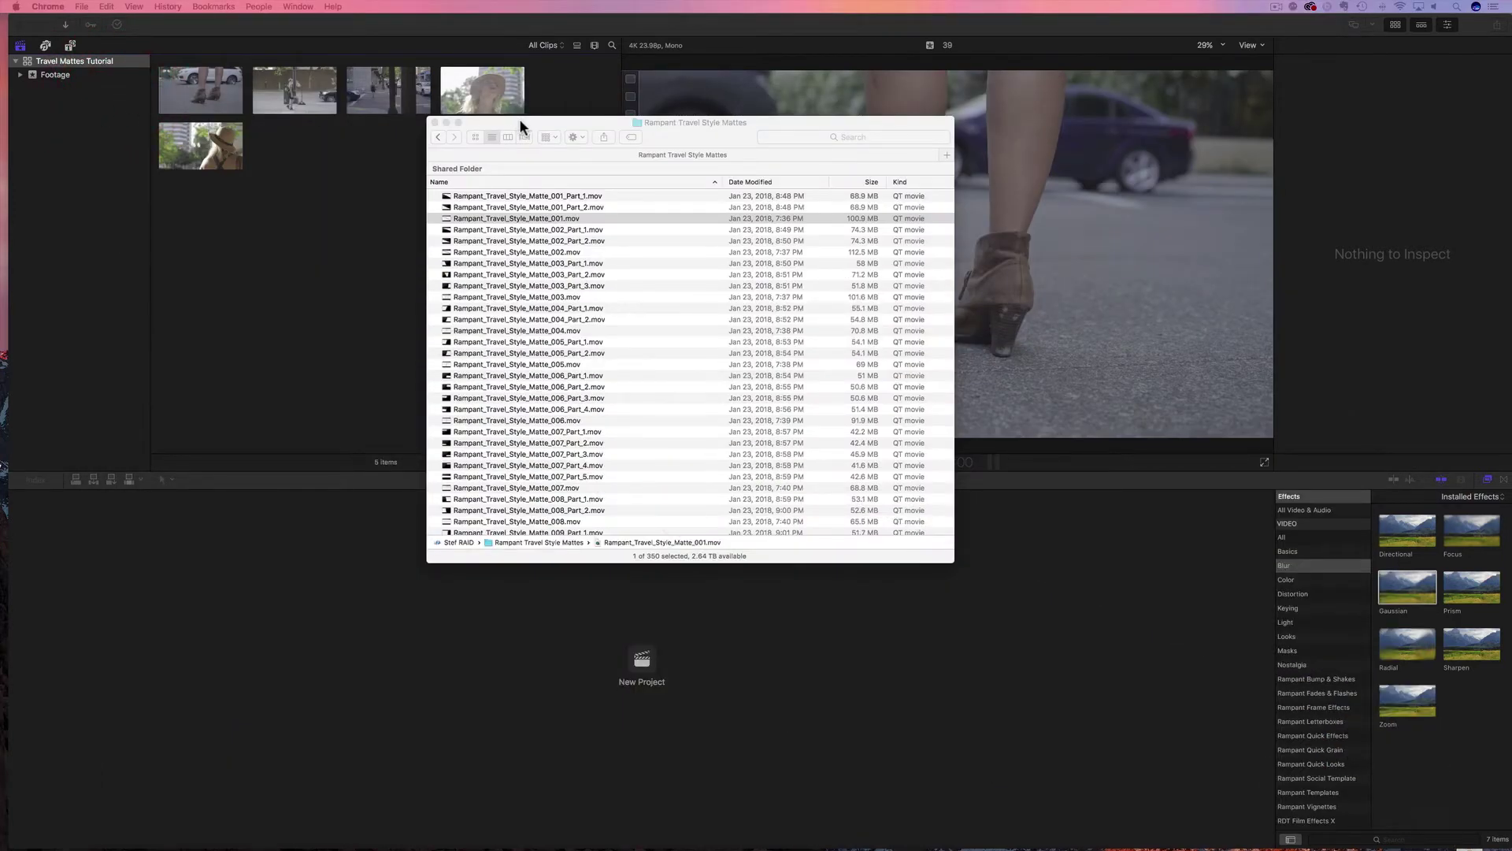
drag(518, 119, 493, 158)
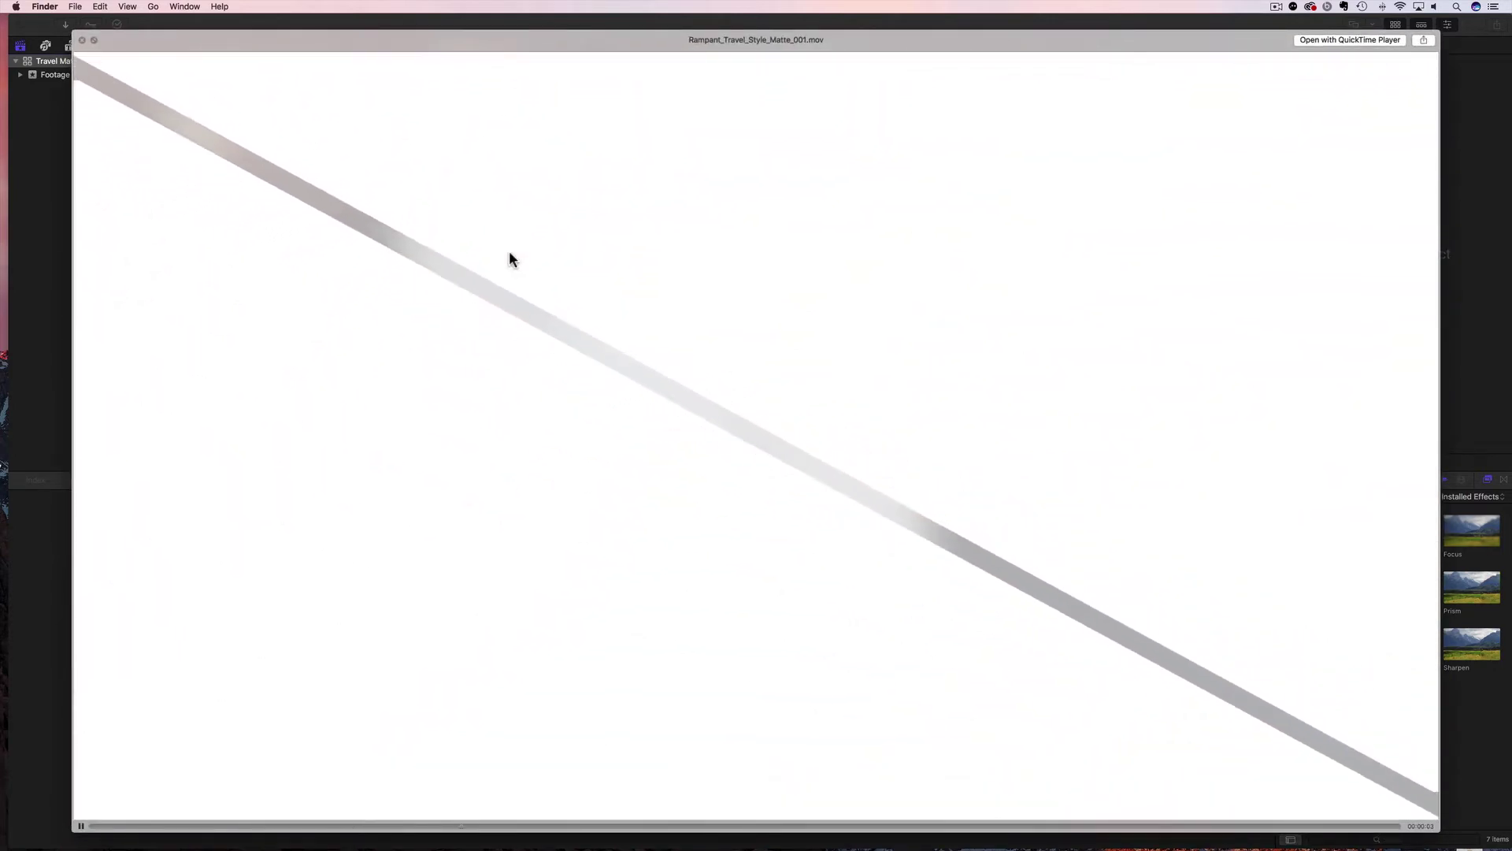
key(space)
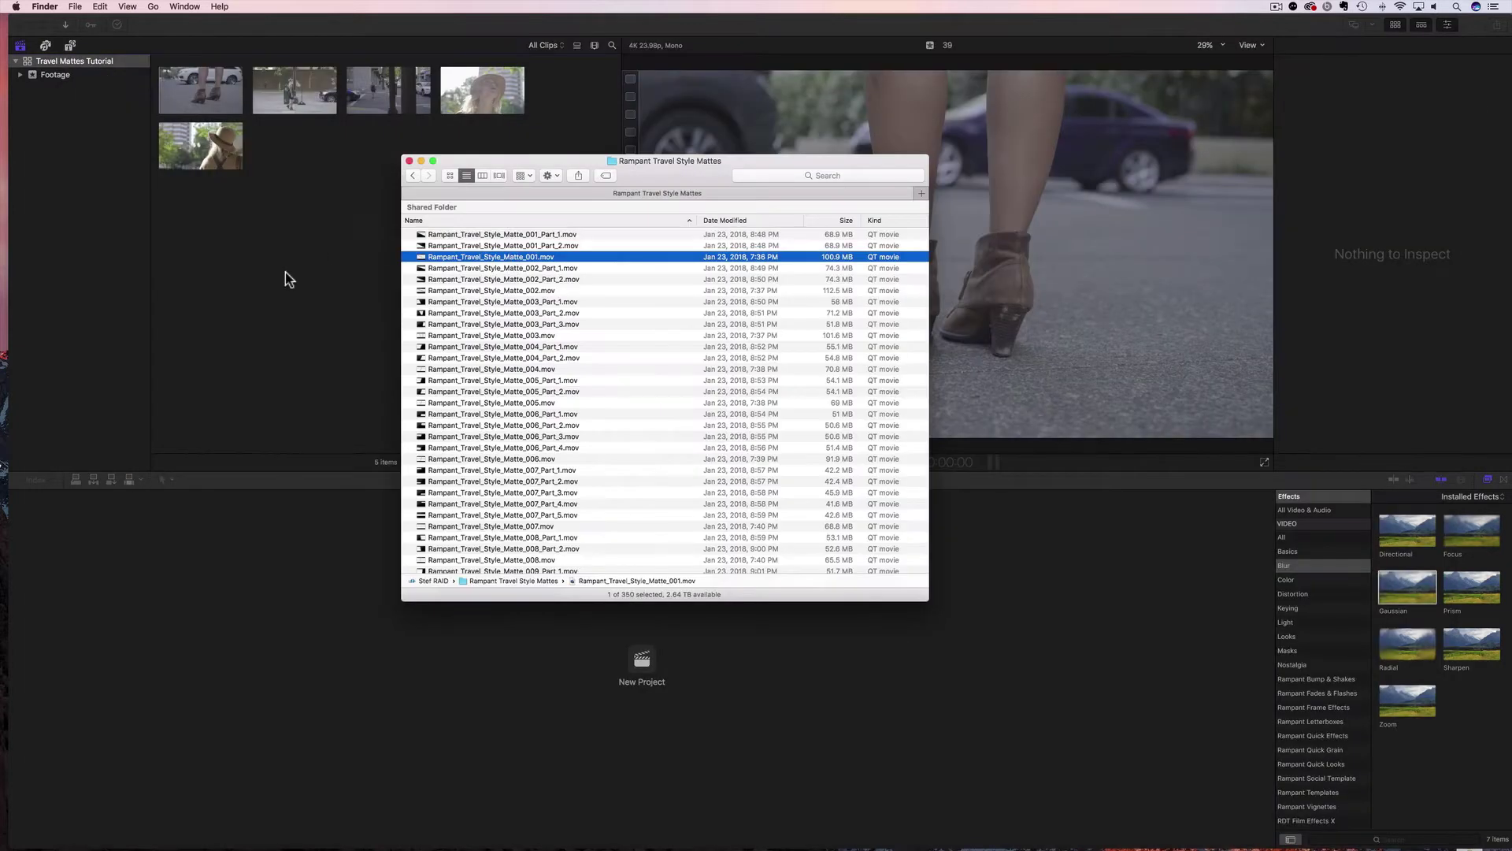
Step: Import the Rampant Travel Style Mattes folder from the RAID drive into a new Travel Mattes event
click(270, 291)
click(270, 292)
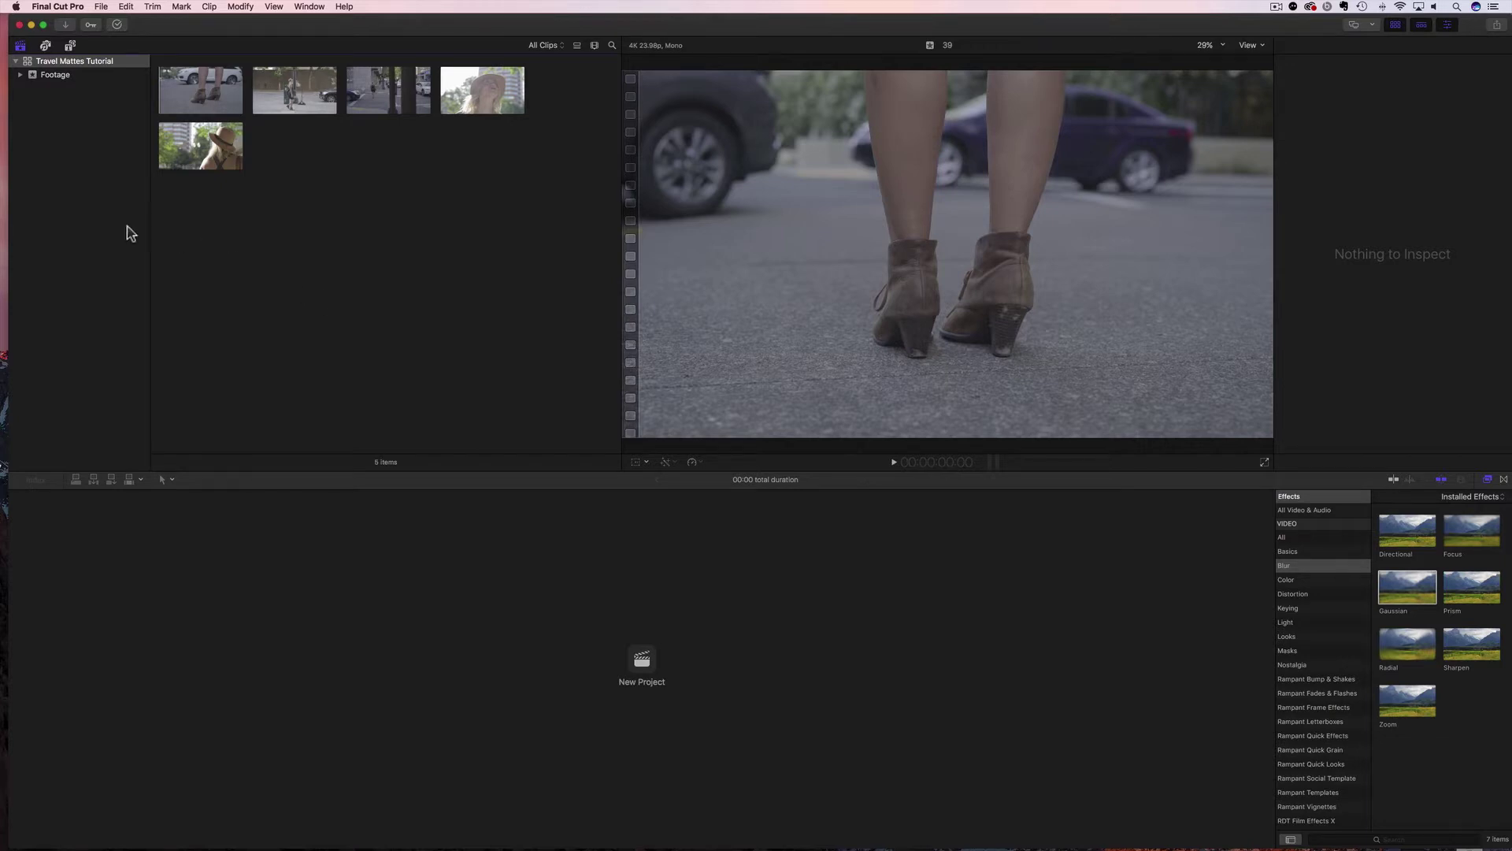
click(64, 221)
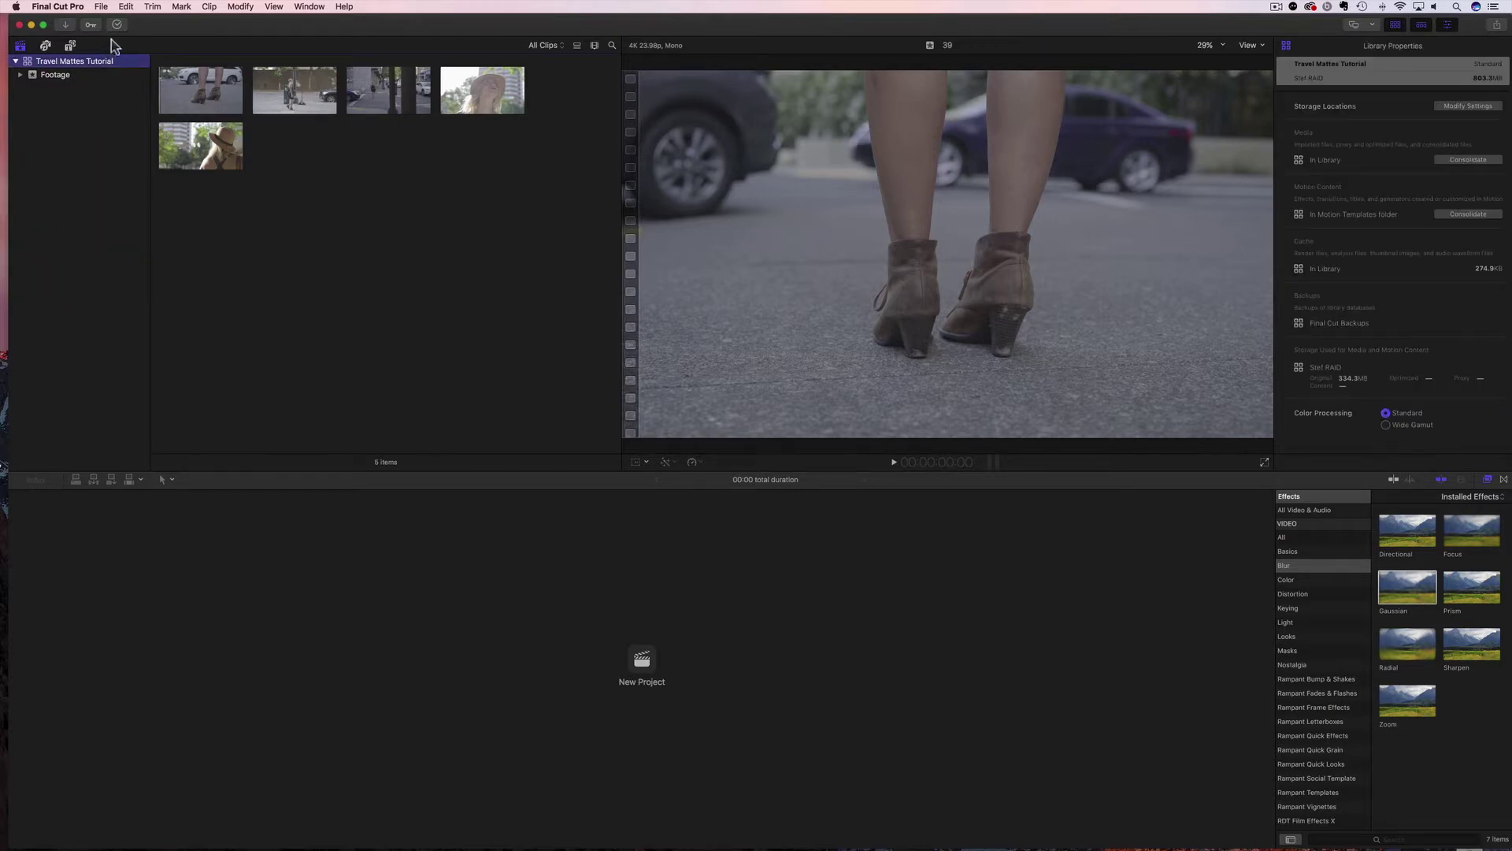
click(100, 7)
mouse_move(119, 78)
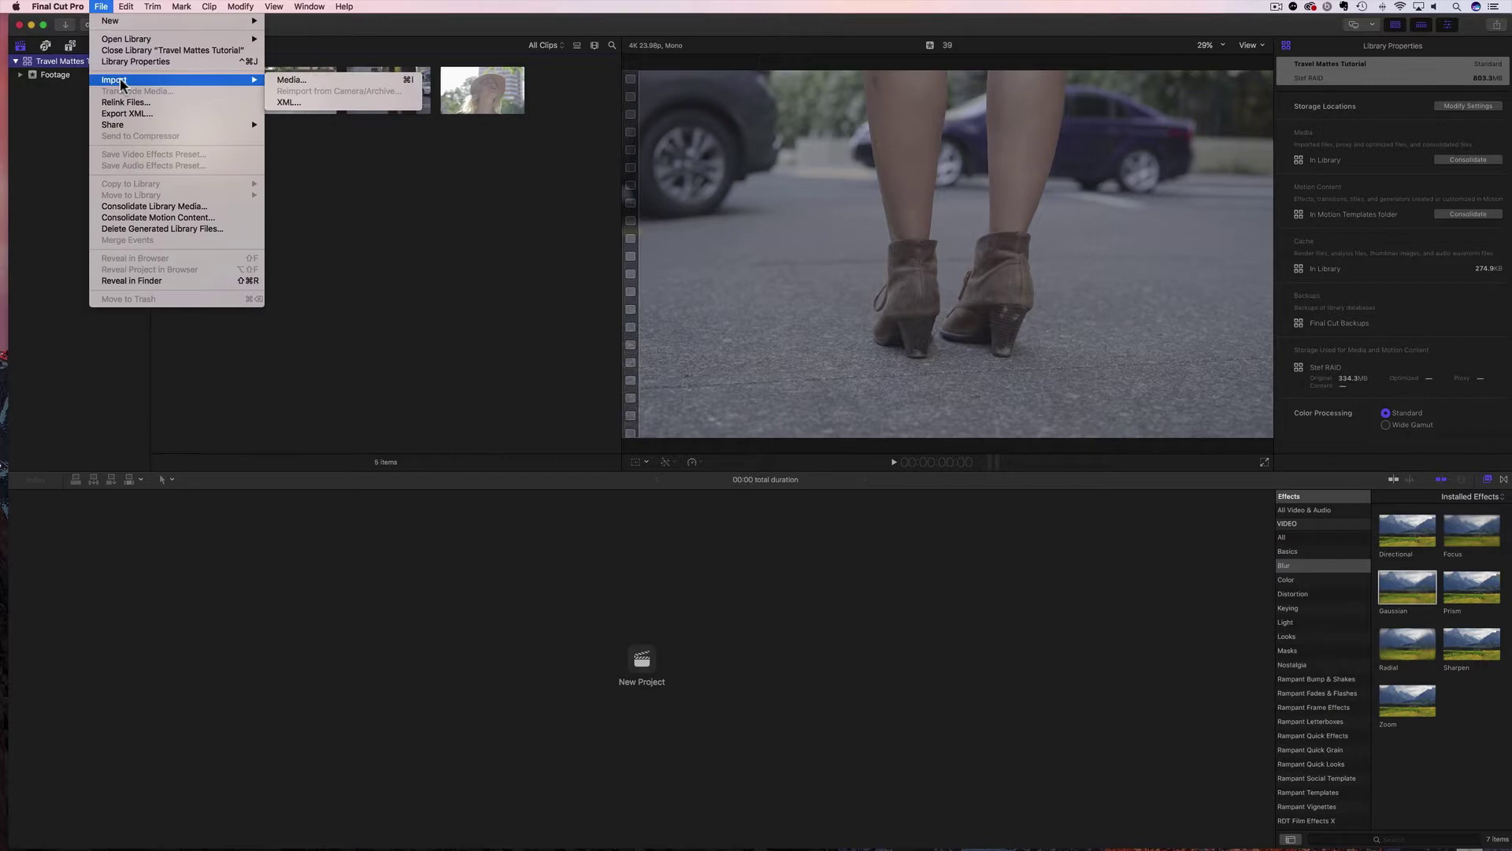
click(297, 77)
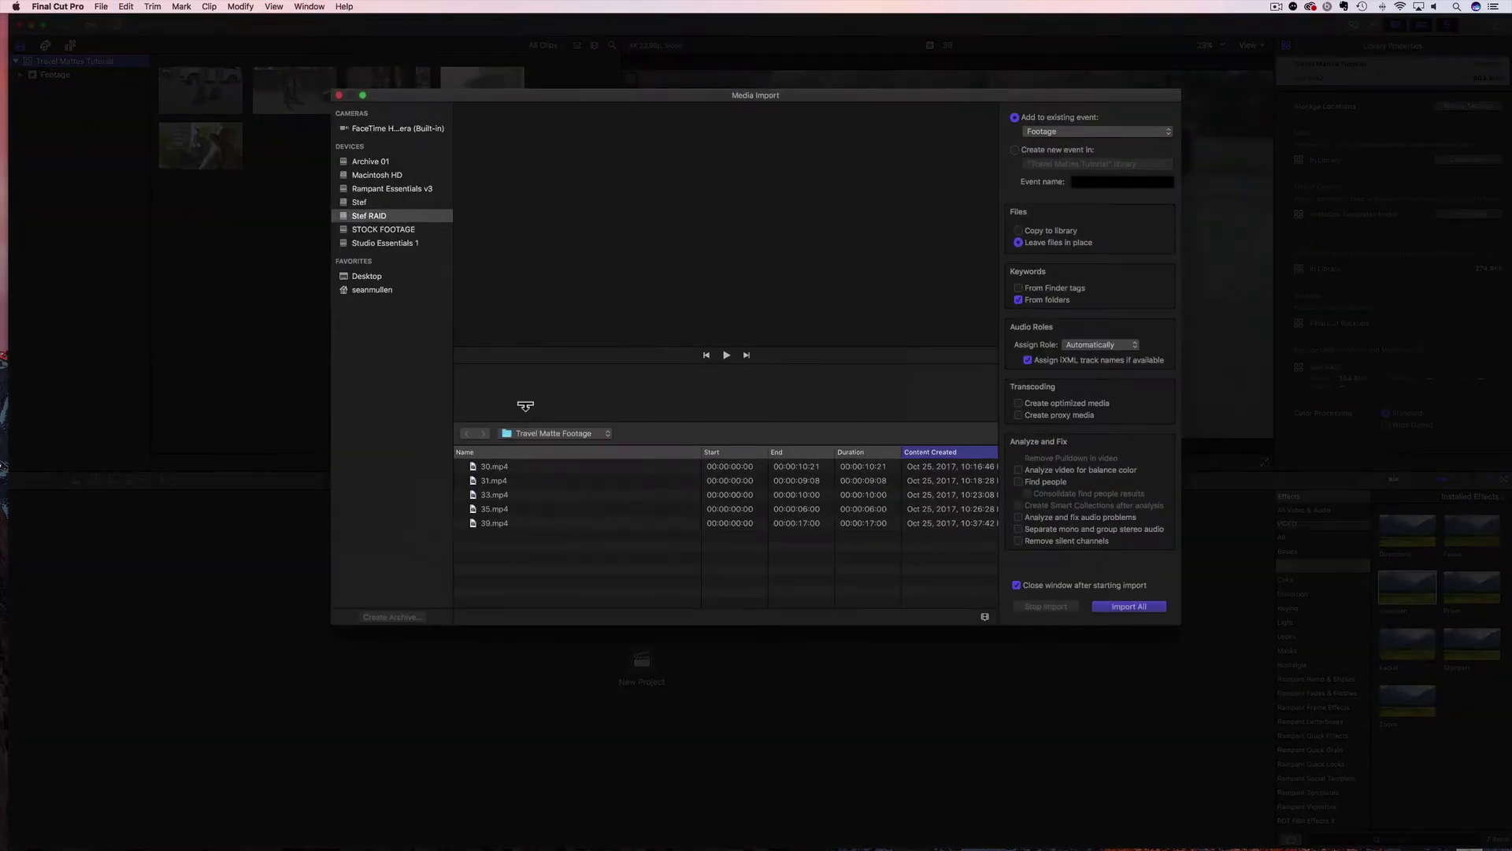
click(543, 436)
click(541, 462)
click(510, 525)
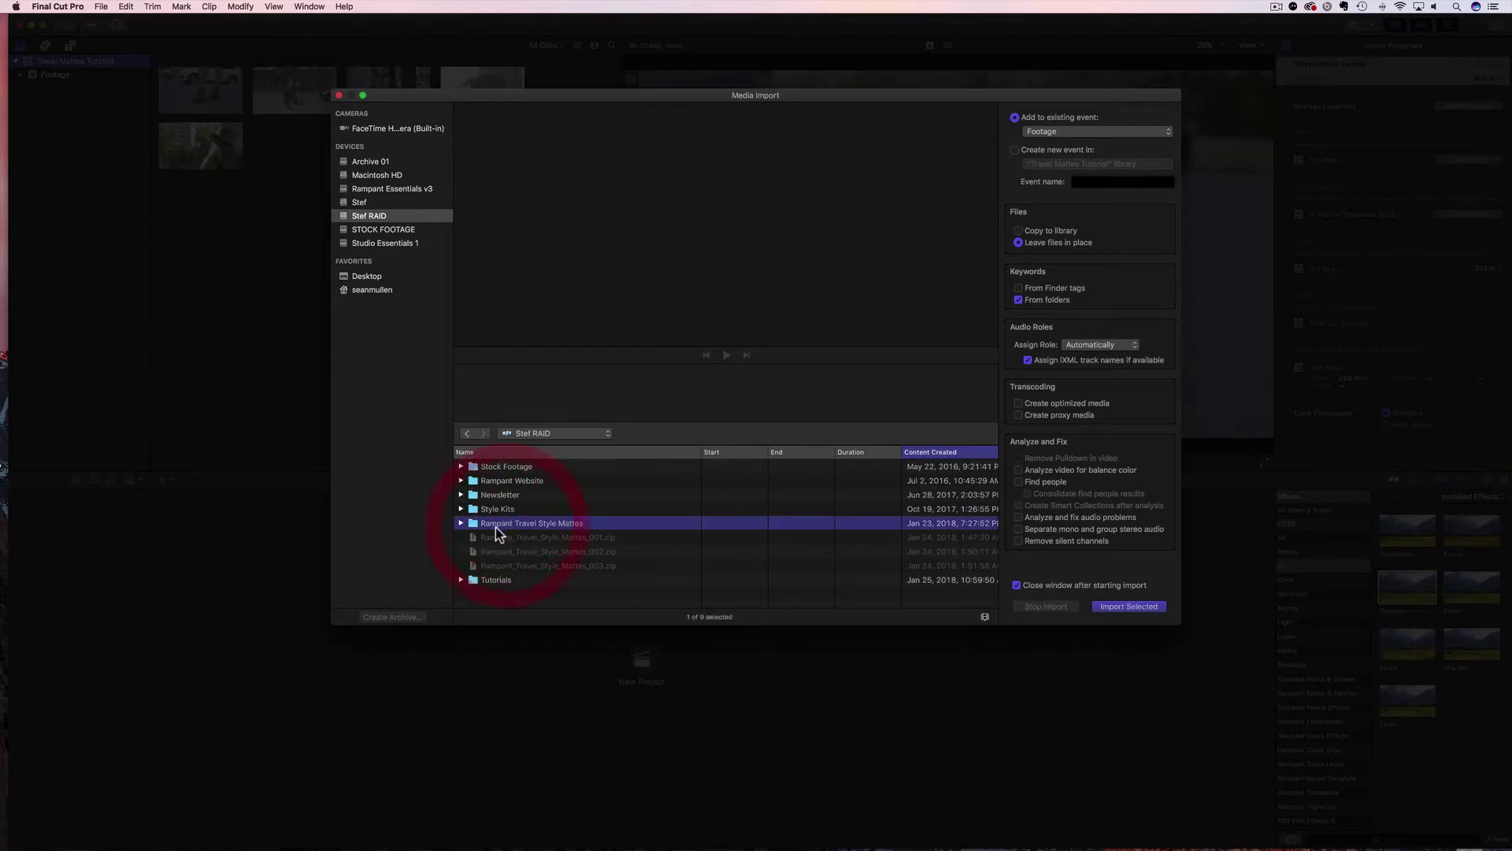
click(1014, 150)
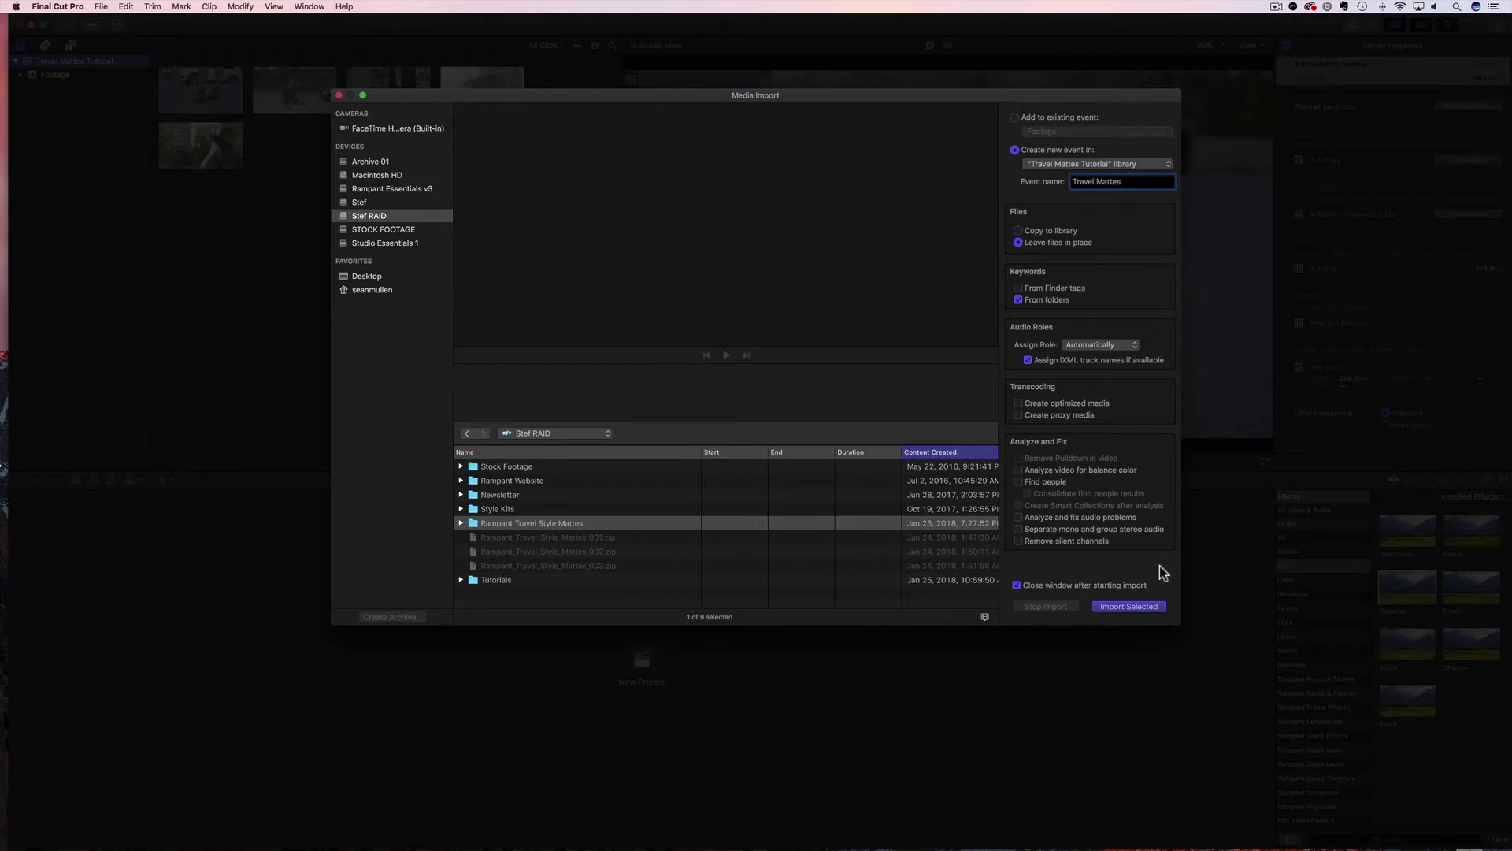
click(1128, 608)
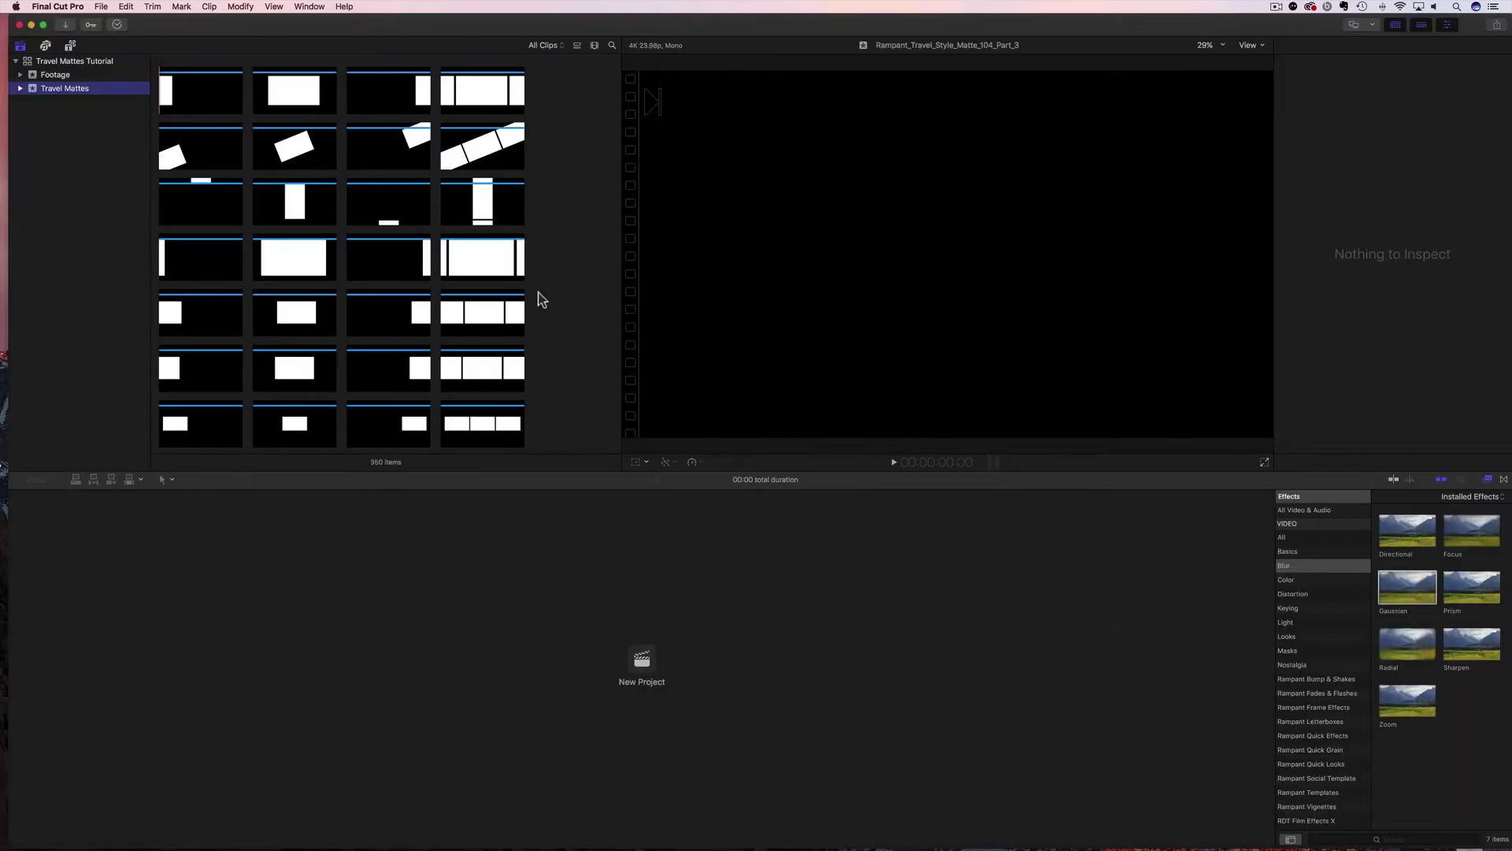
Step: Switch the Travel Mattes browser to list view and scroll through the 350 matte clip names
scroll(416, 229, down, 10)
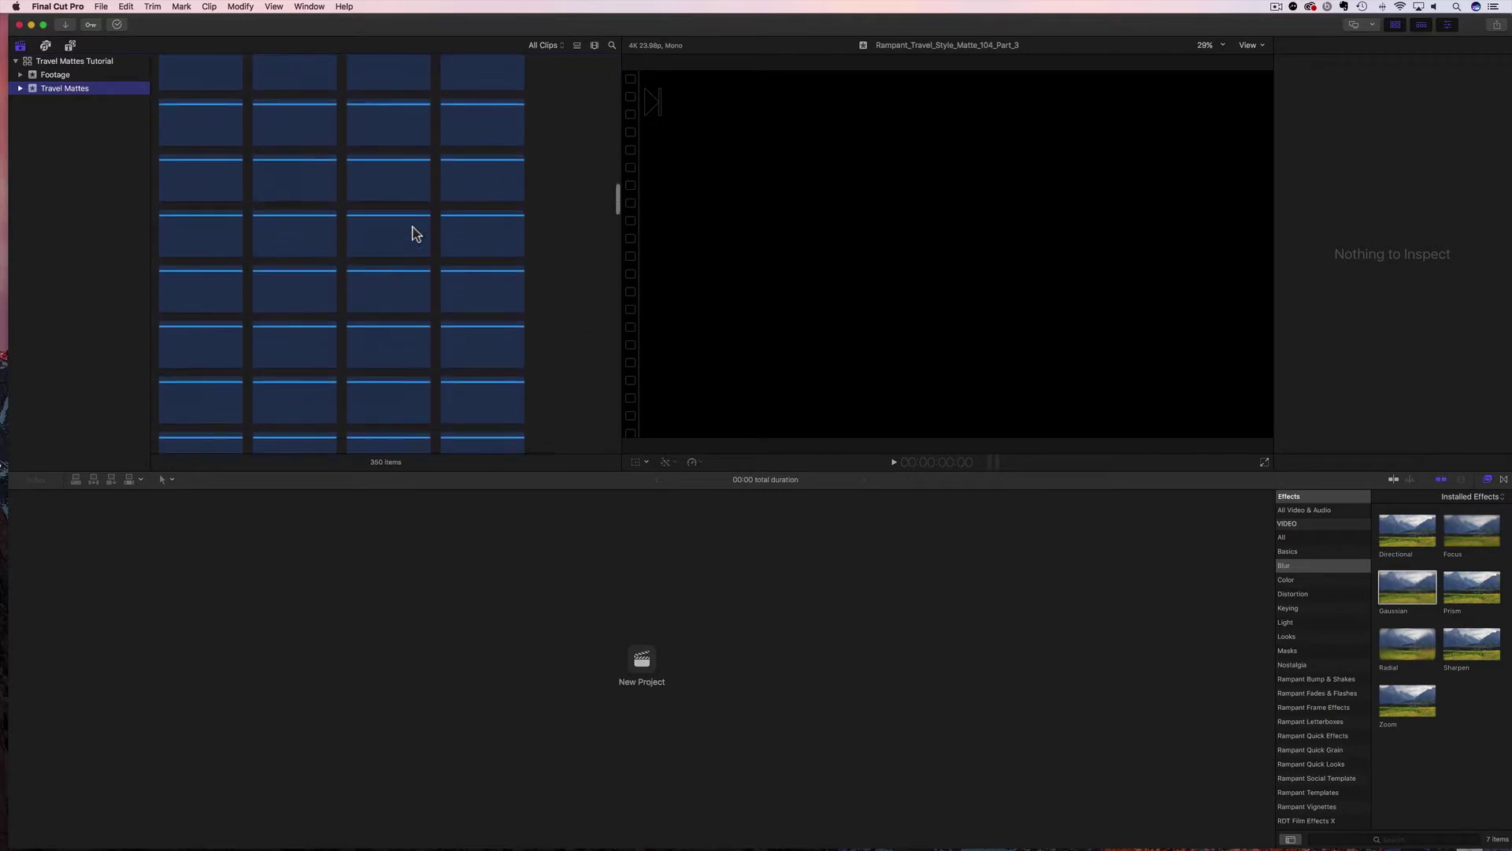
scroll(415, 234, up, 5)
scroll(415, 233, up, 5)
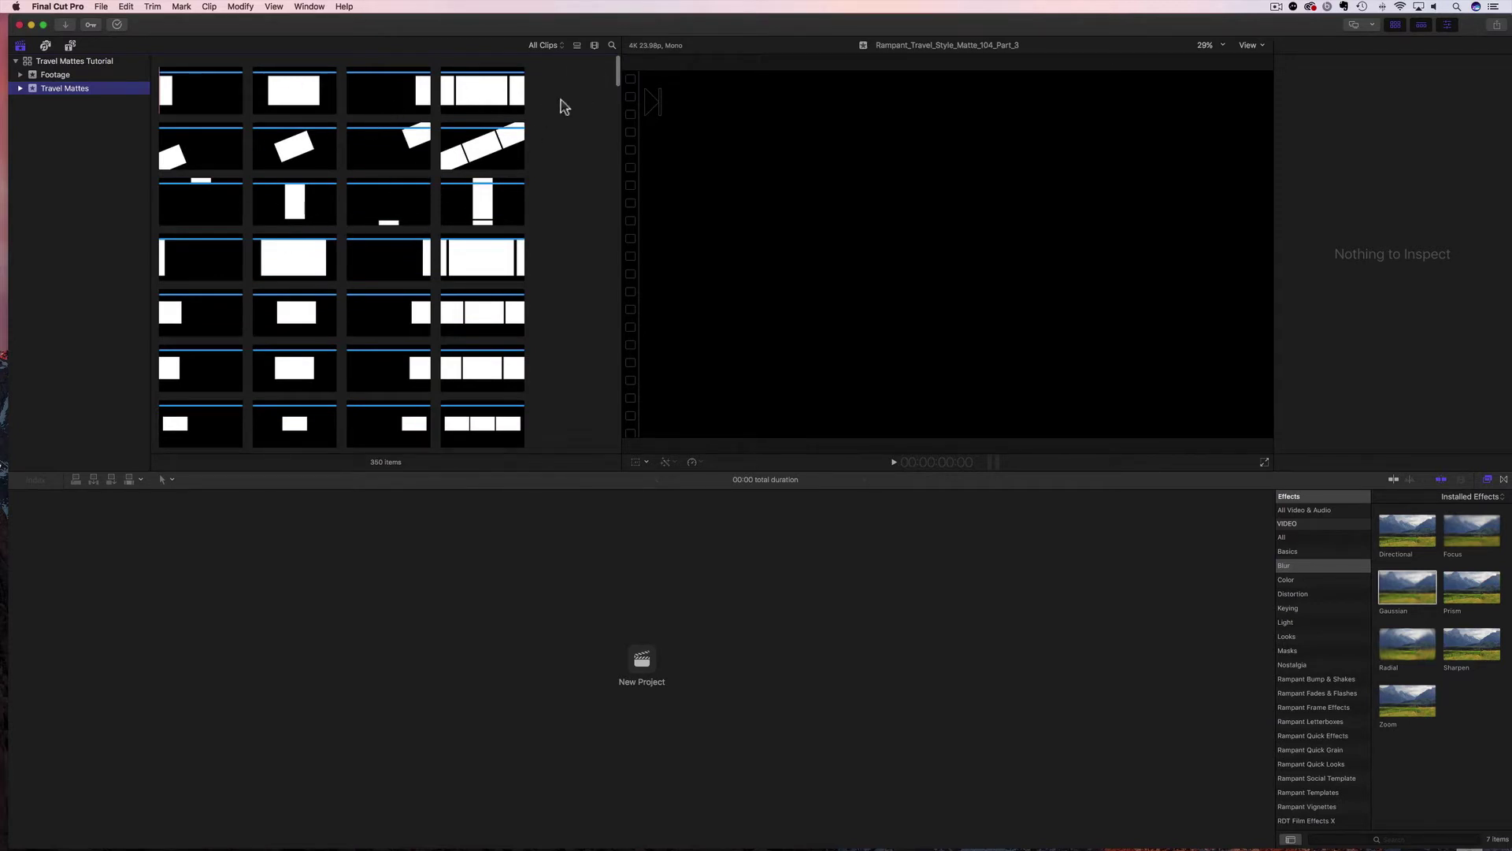
click(577, 45)
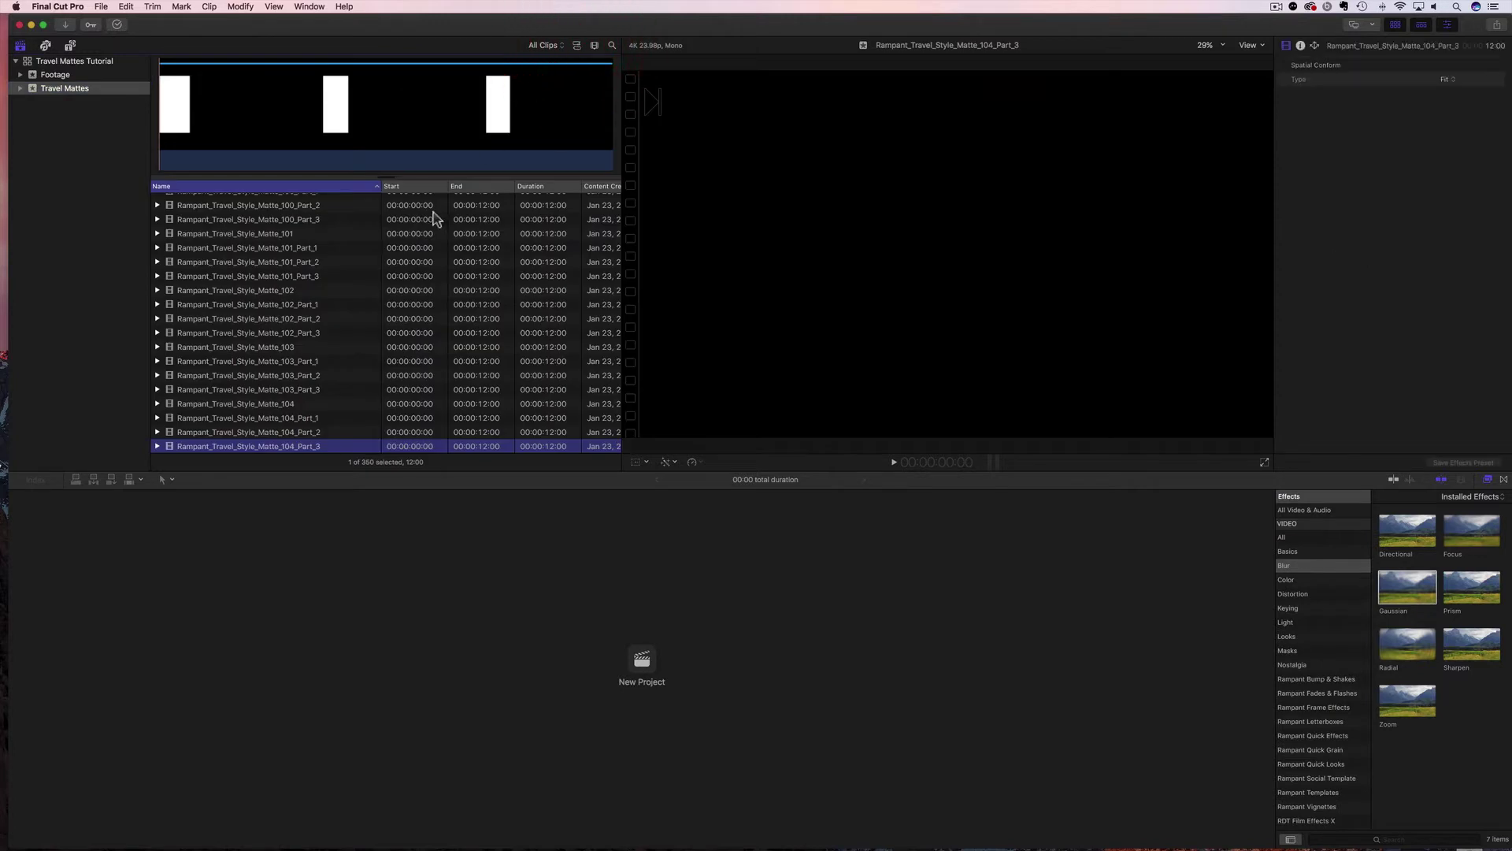
scroll(292, 323, up, 20)
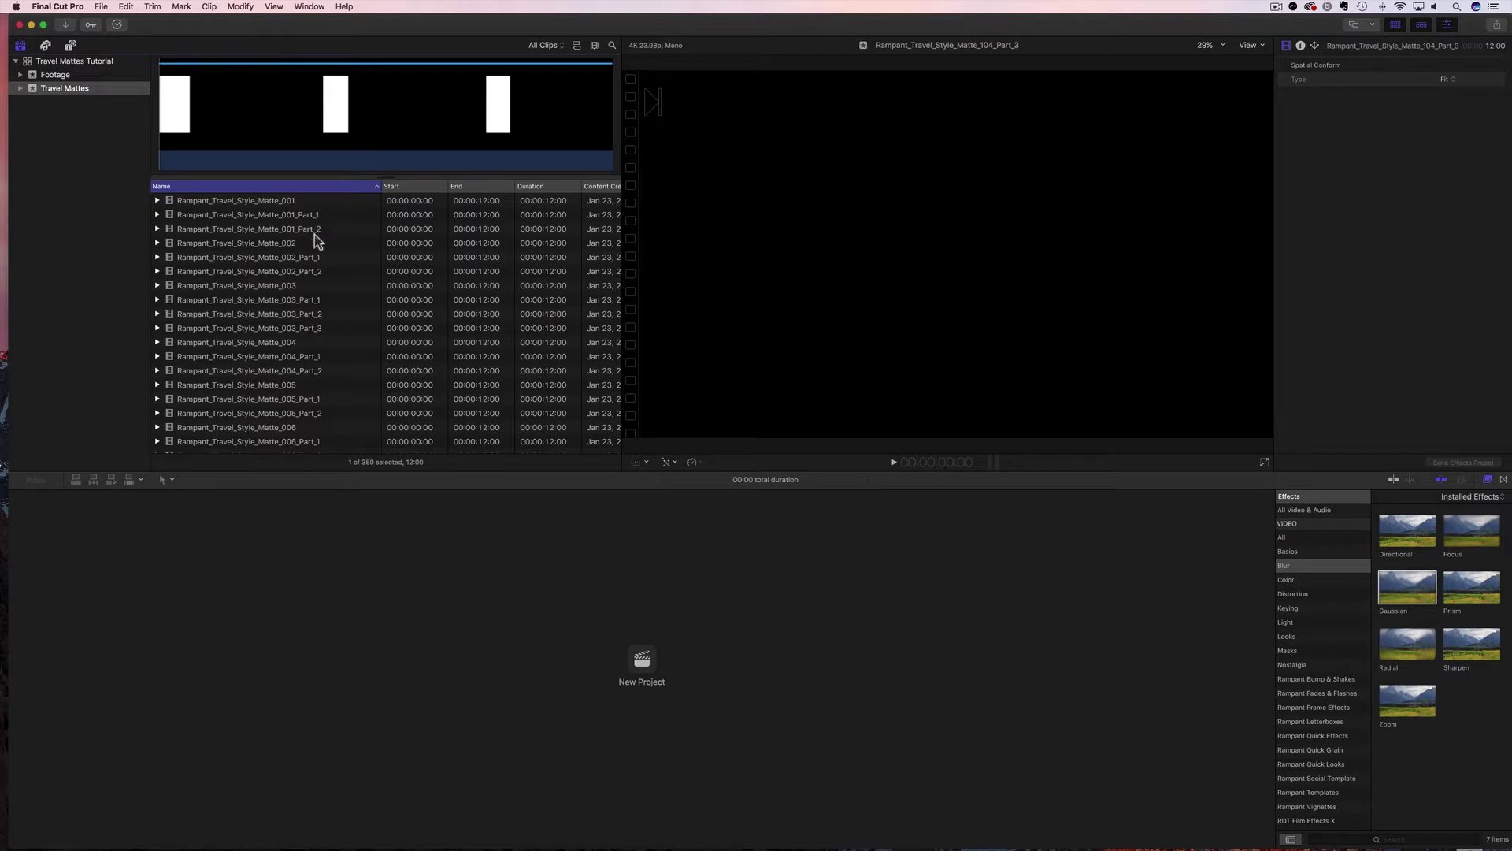
scroll(324, 274, down, 2)
scroll(325, 277, down, 2)
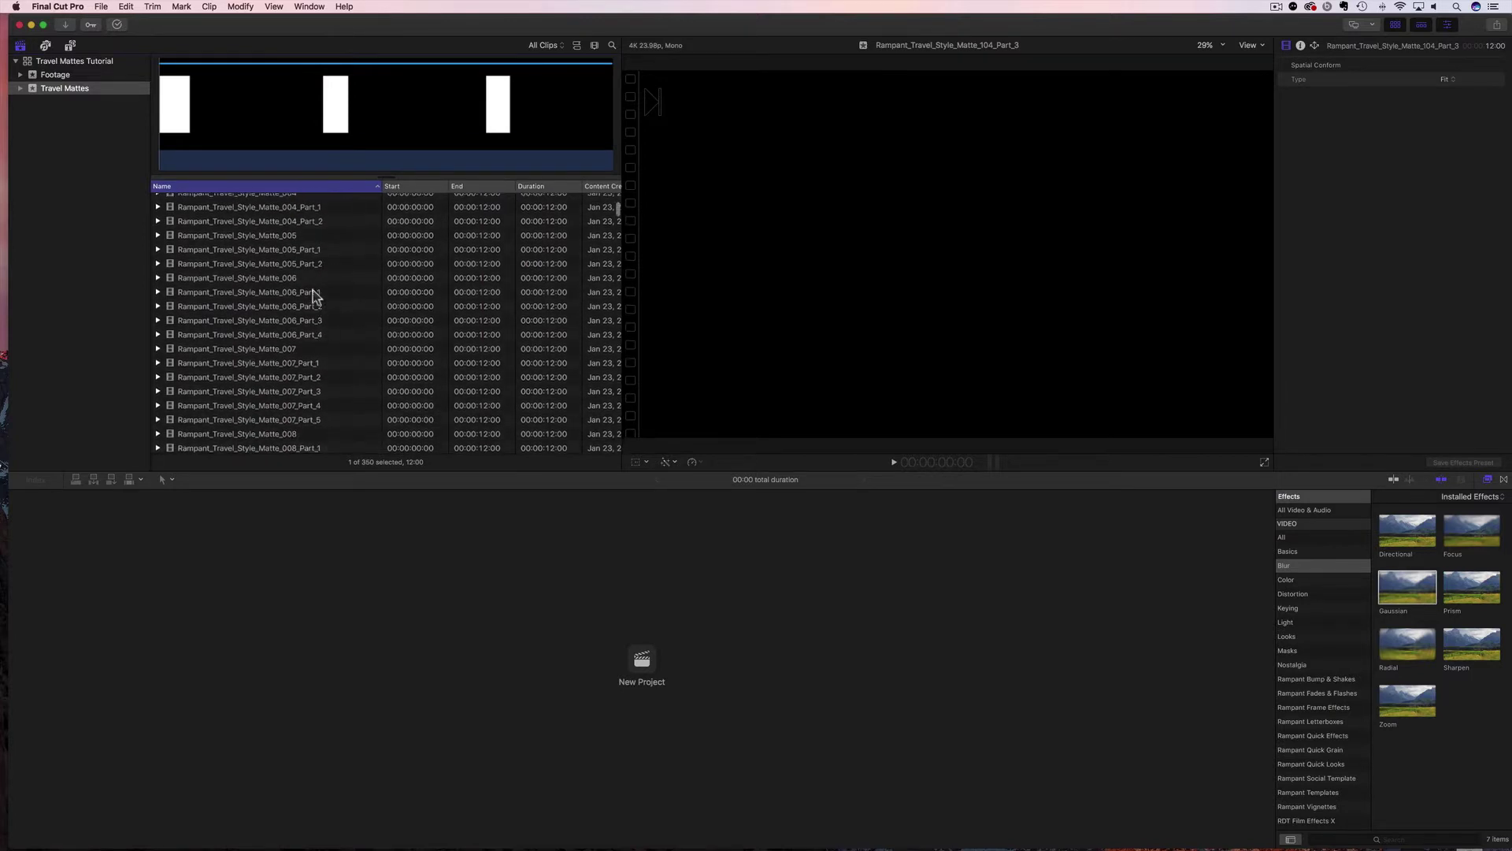
scroll(321, 348, down, 1)
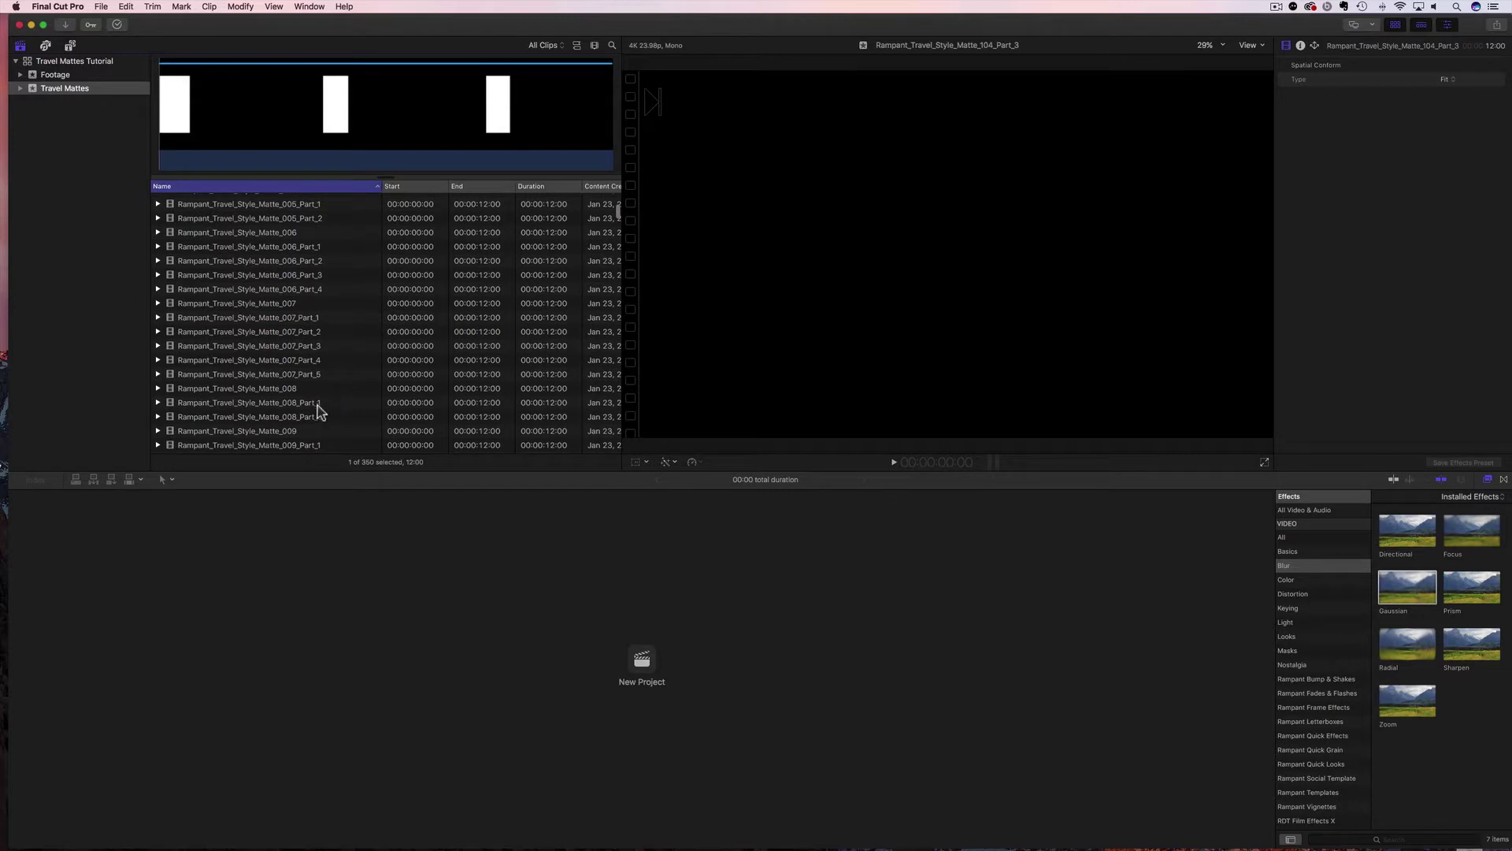
scroll(318, 416, down, 2)
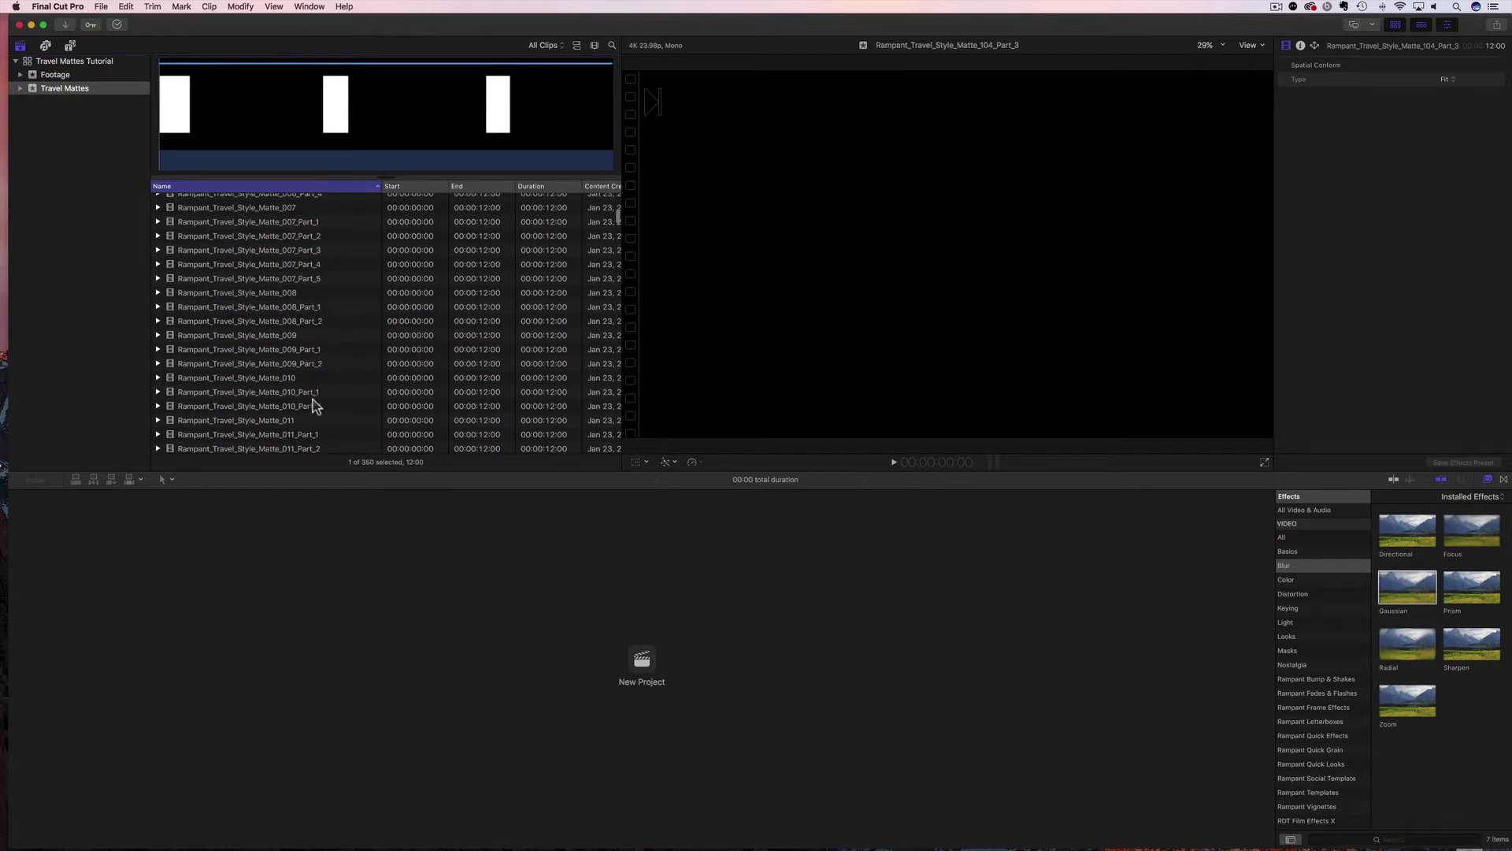
scroll(320, 408, down, 4)
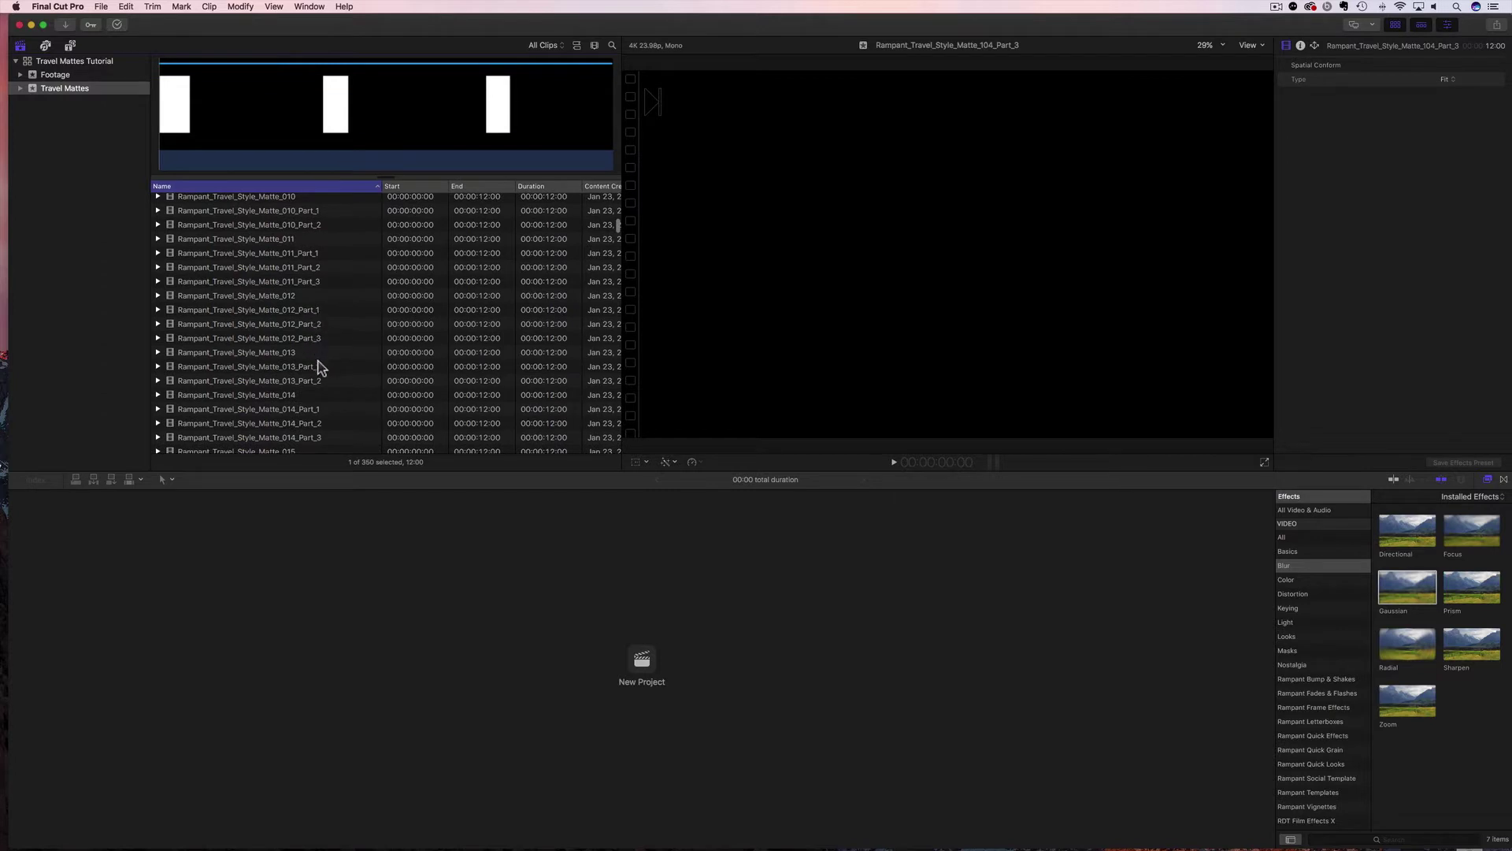
scroll(319, 386, down, 2)
scroll(315, 388, up, 10)
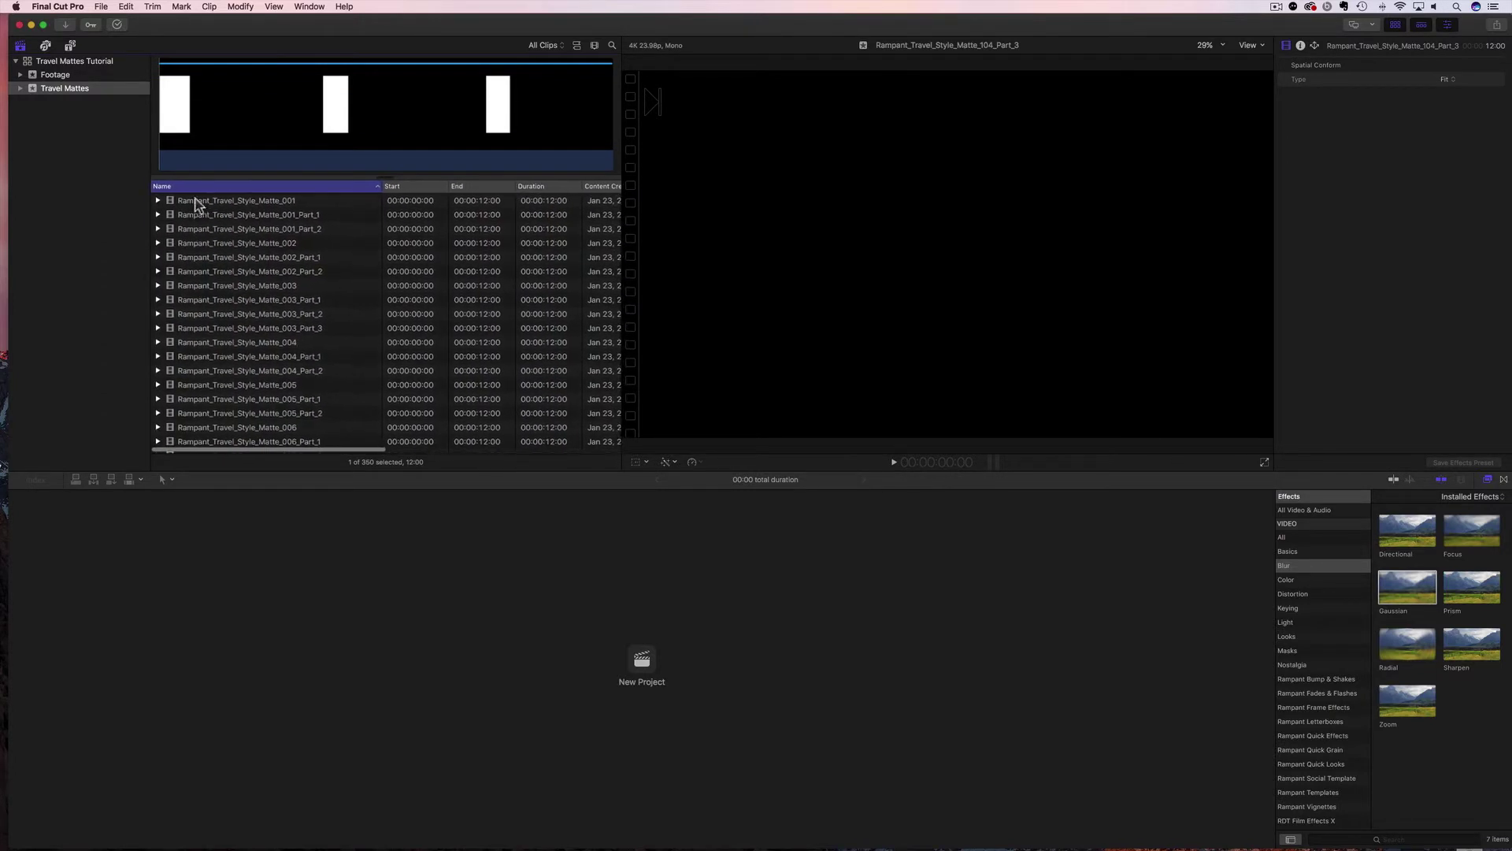
Step: Play previews of travel mattes 001 through 006 in the browser
click(196, 202)
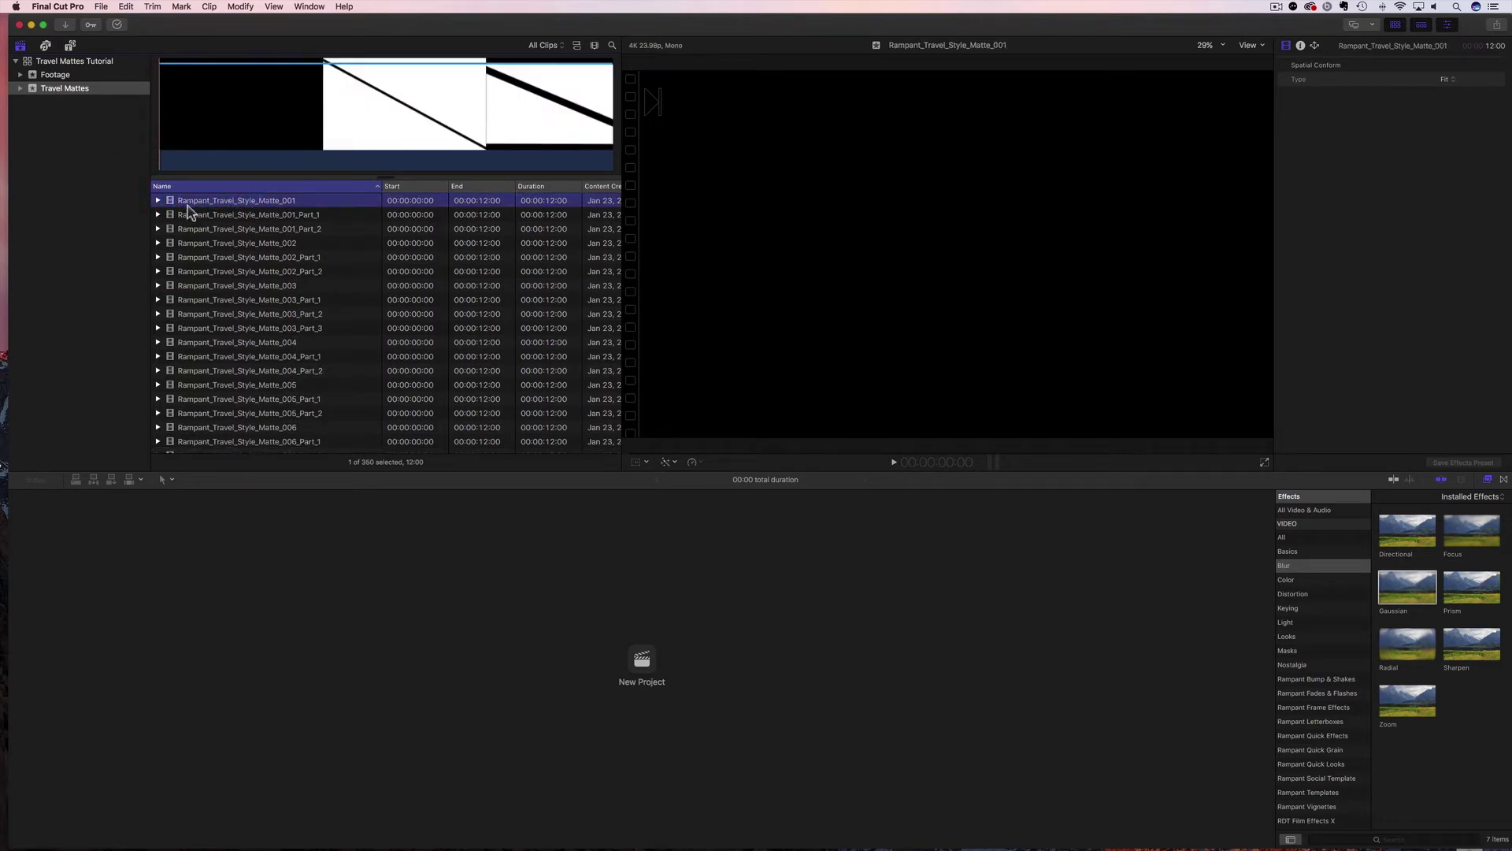
key(space)
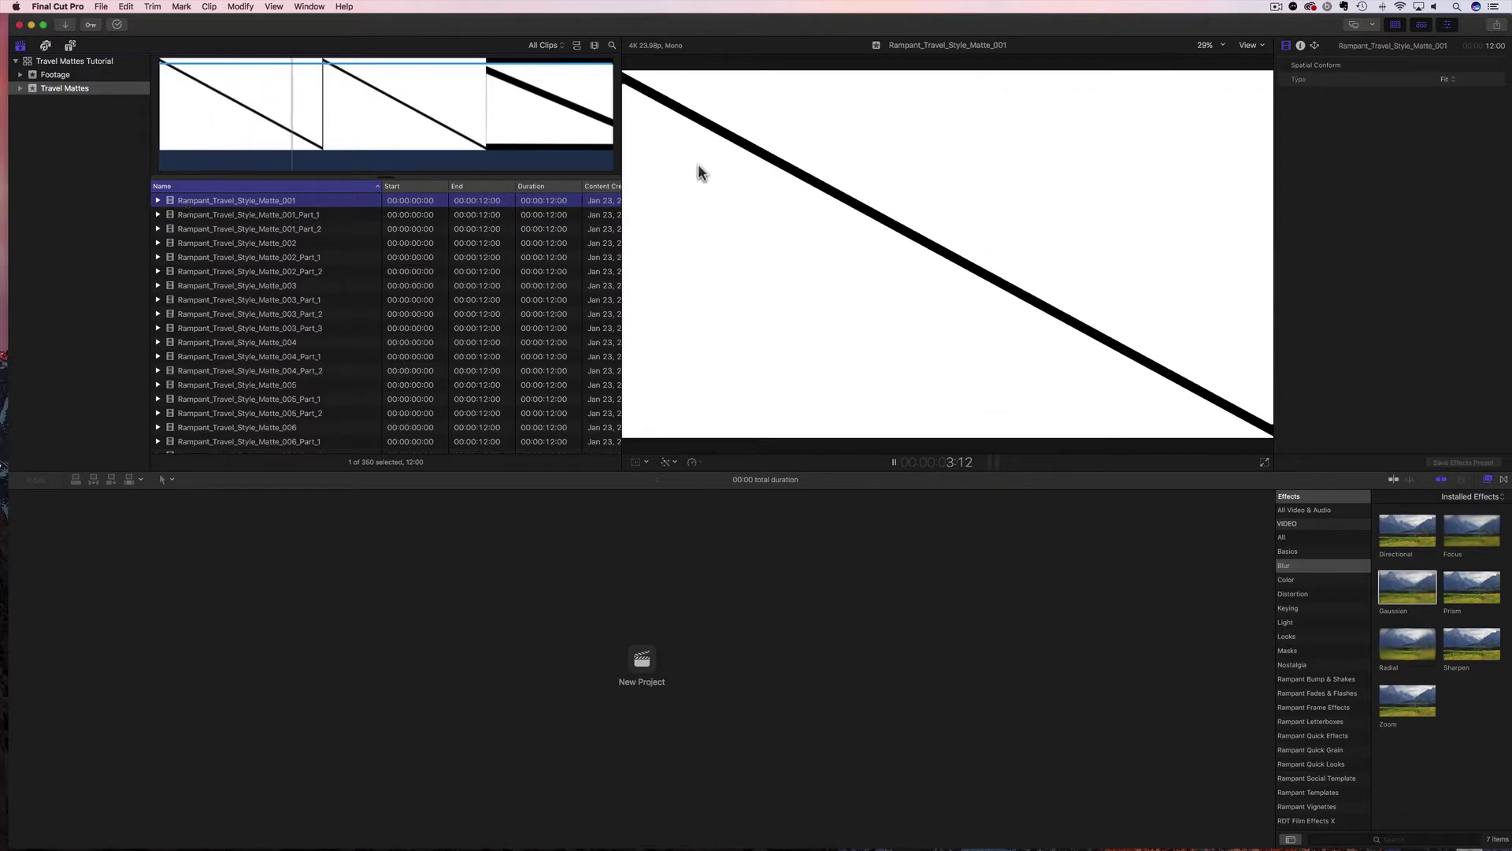
click(220, 244)
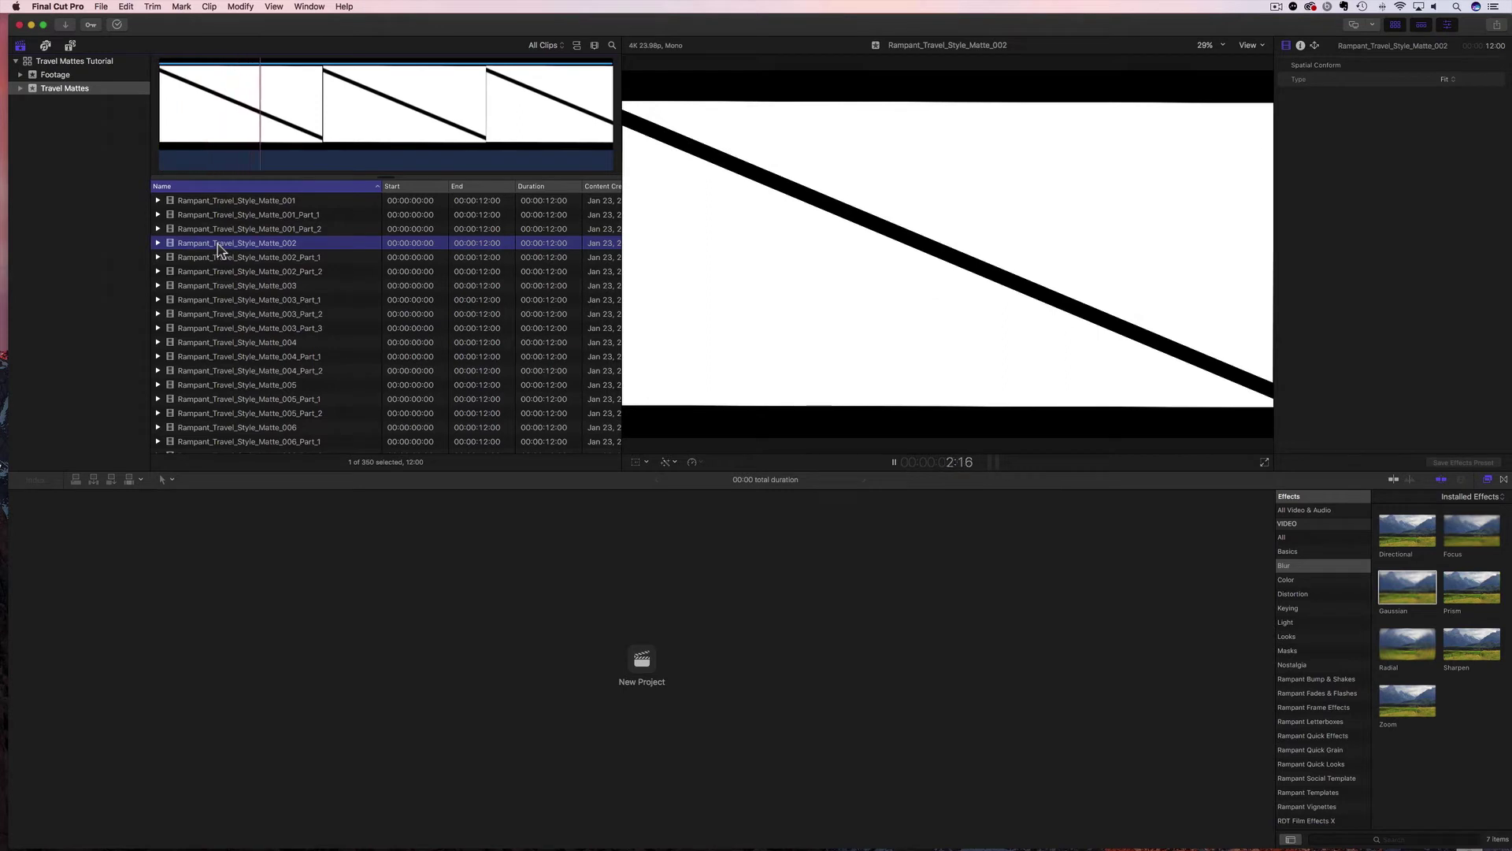
click(223, 288)
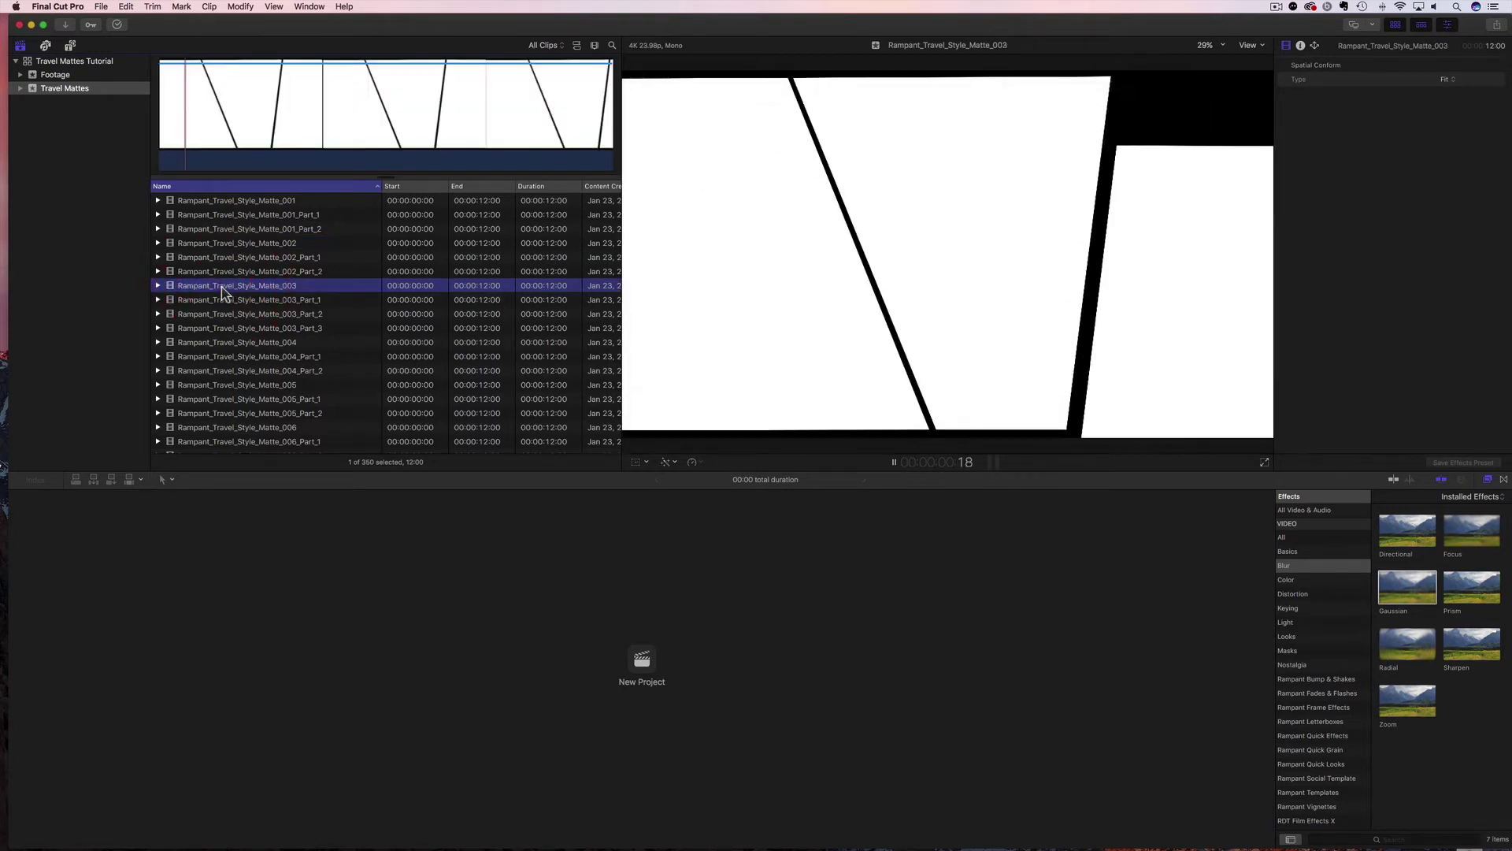
click(233, 344)
scroll(237, 339, down, 3)
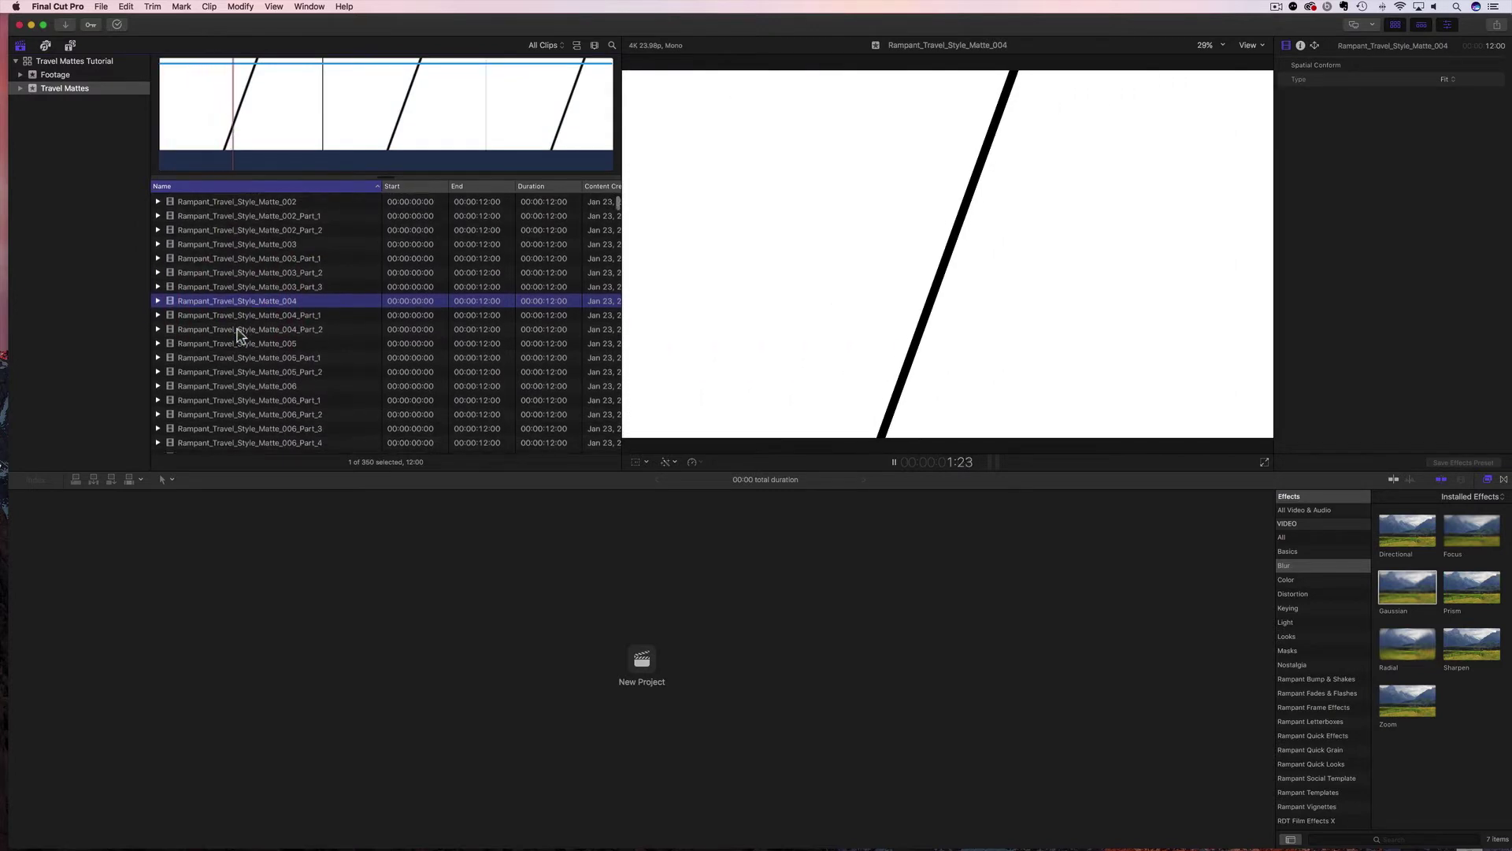
scroll(239, 336, down, 1)
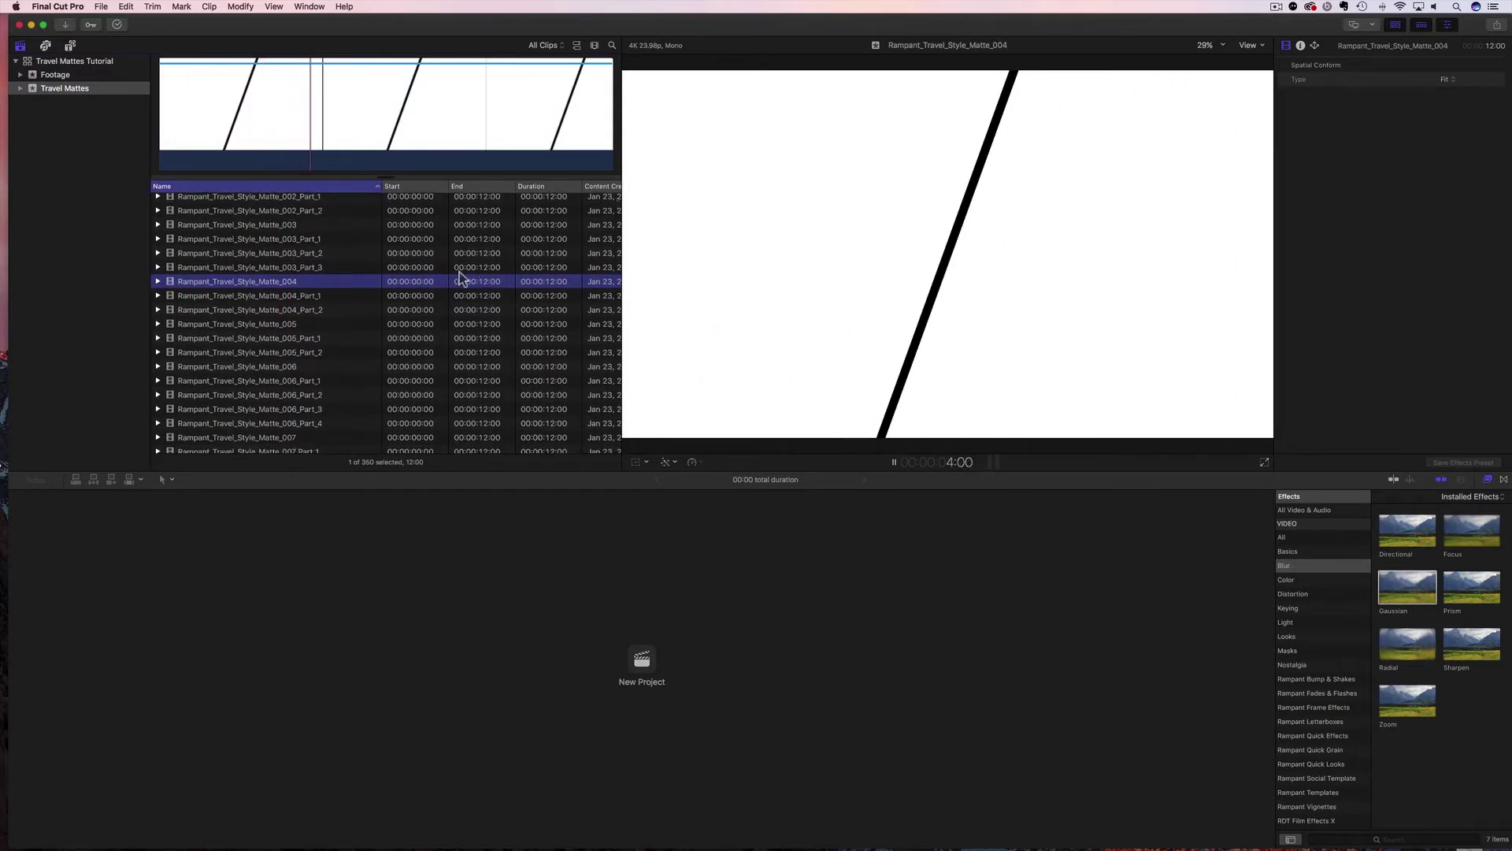
click(251, 324)
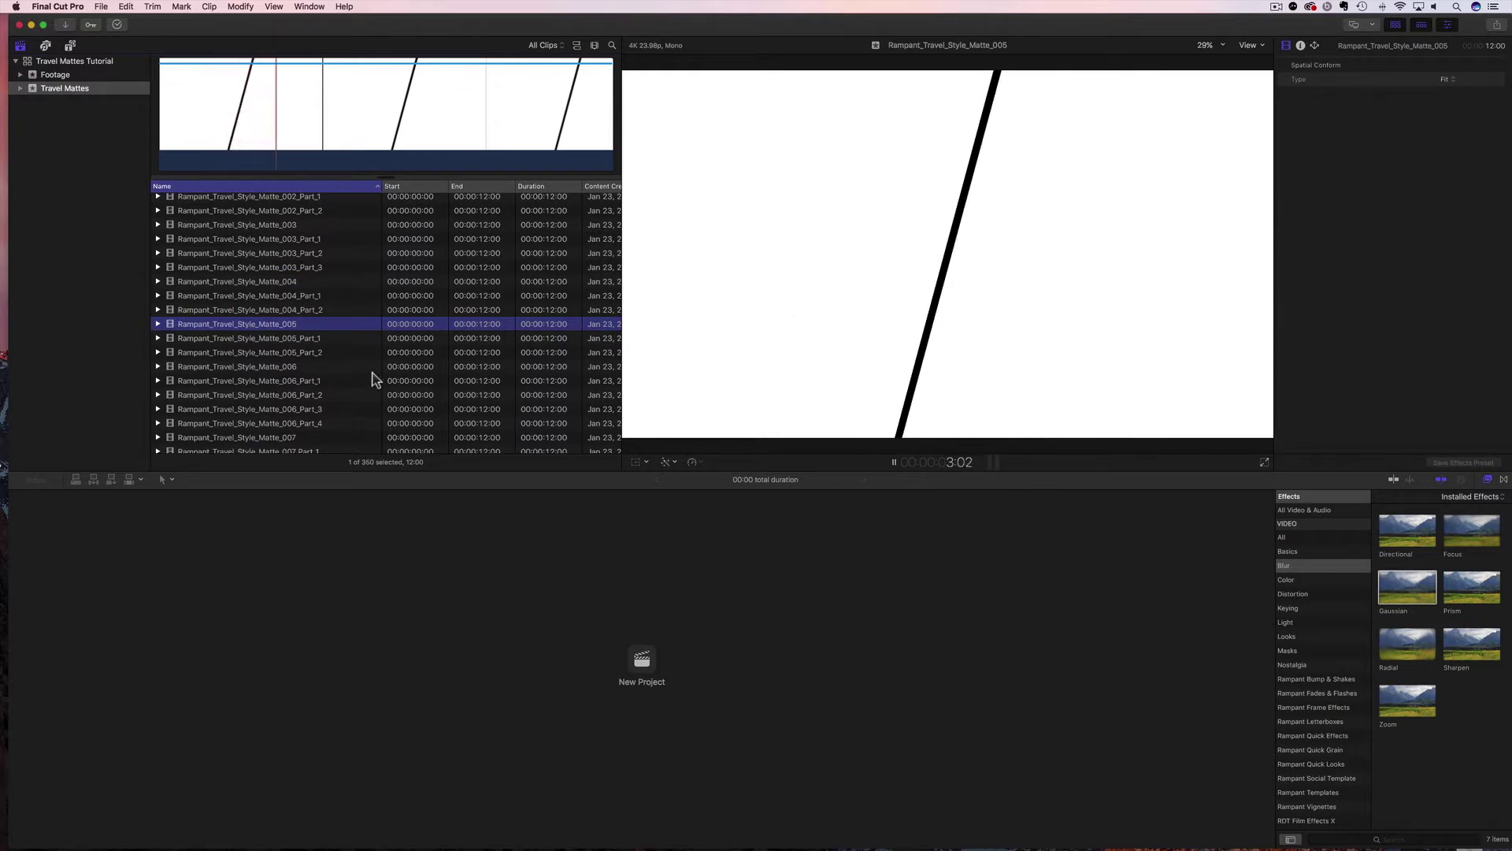
click(276, 368)
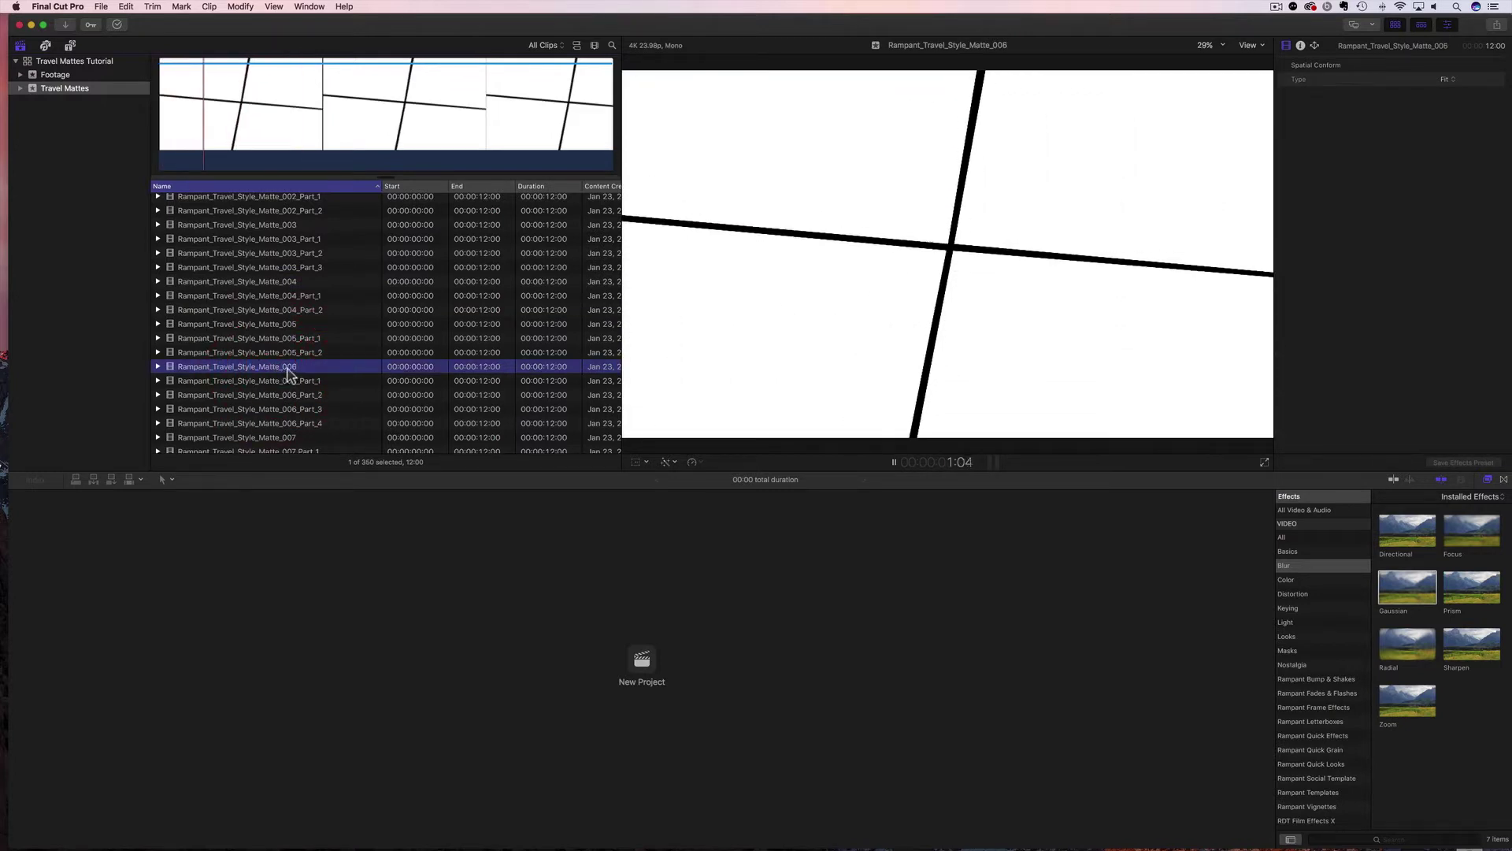
Step: Preview mattes 007, 008 and 009, stopping playback on 009
scroll(273, 366, down, 3)
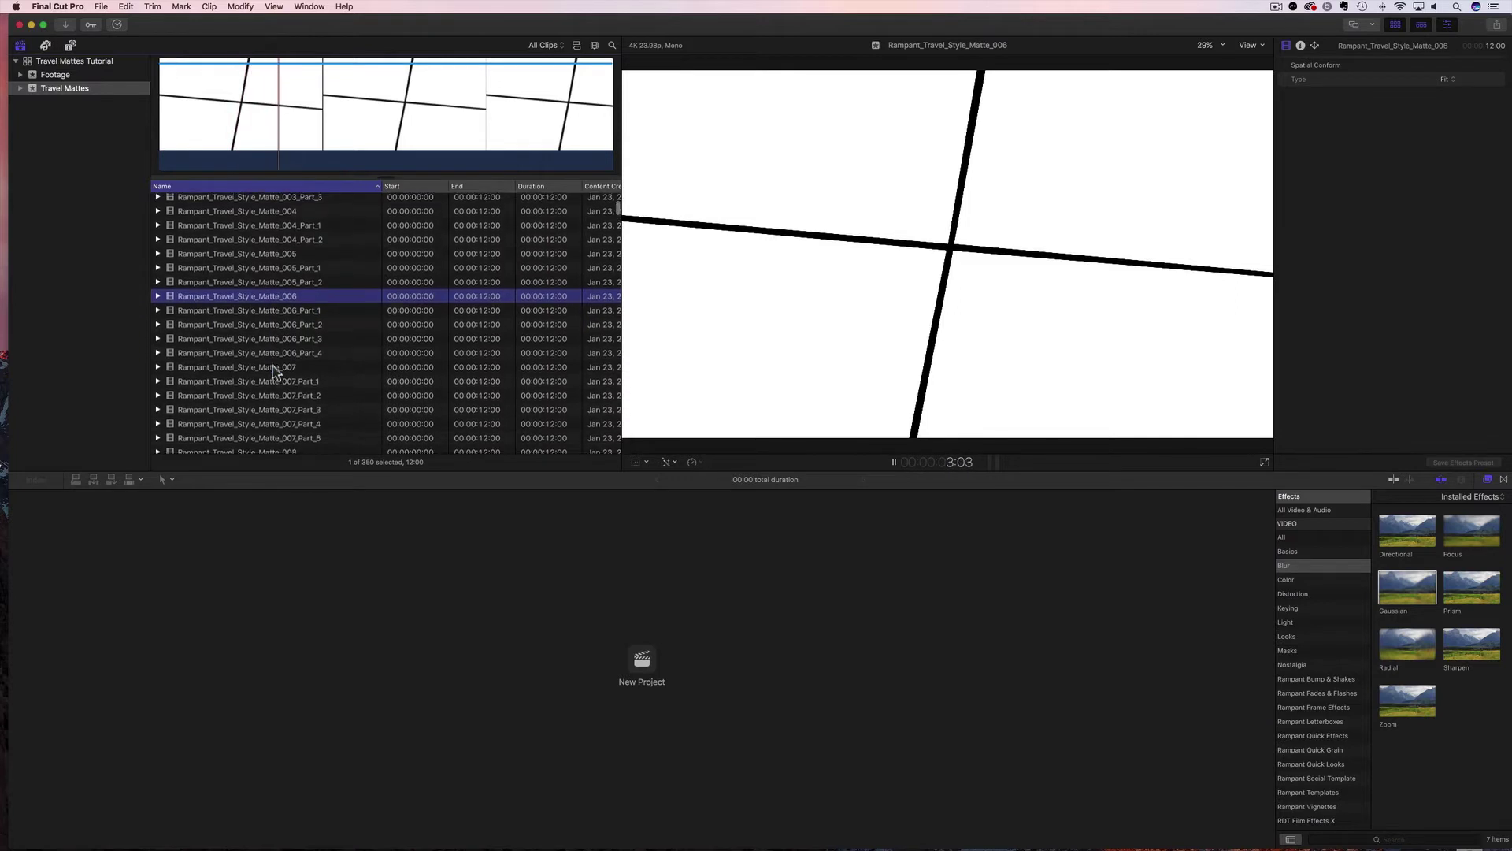
click(276, 357)
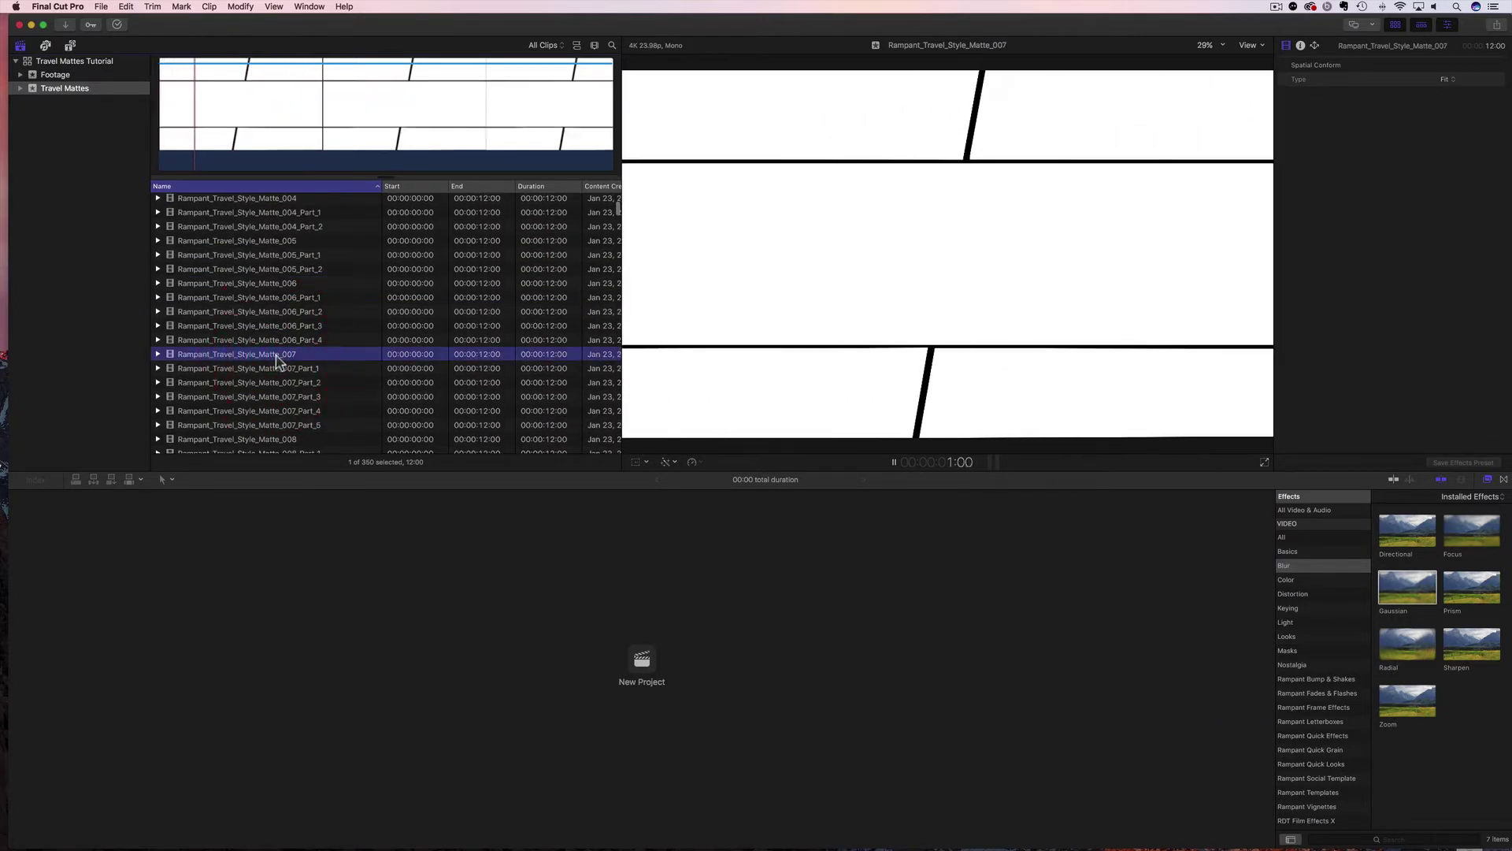
scroll(394, 341, down, 4)
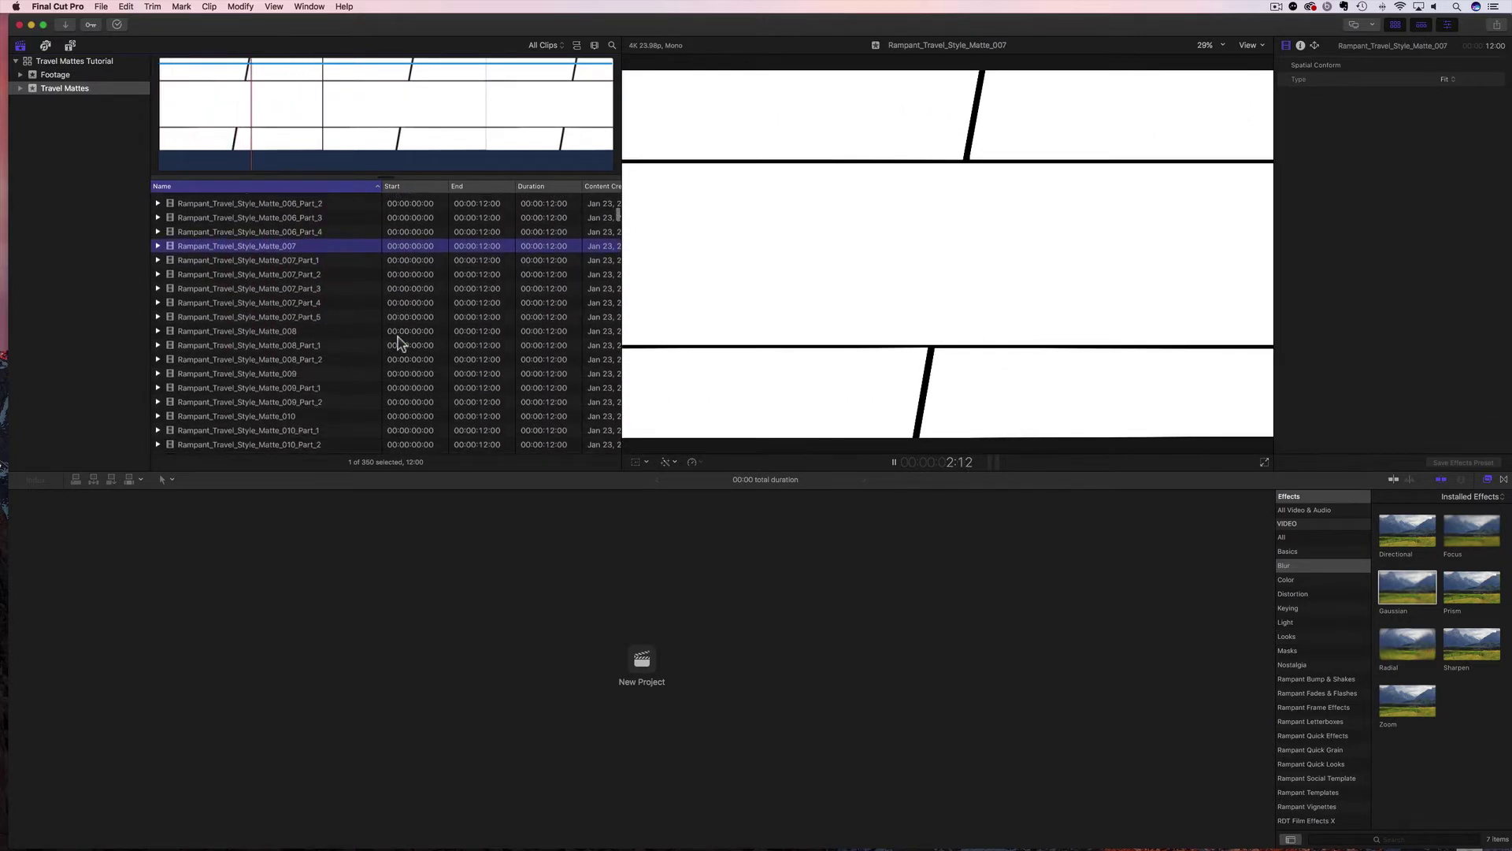
click(285, 331)
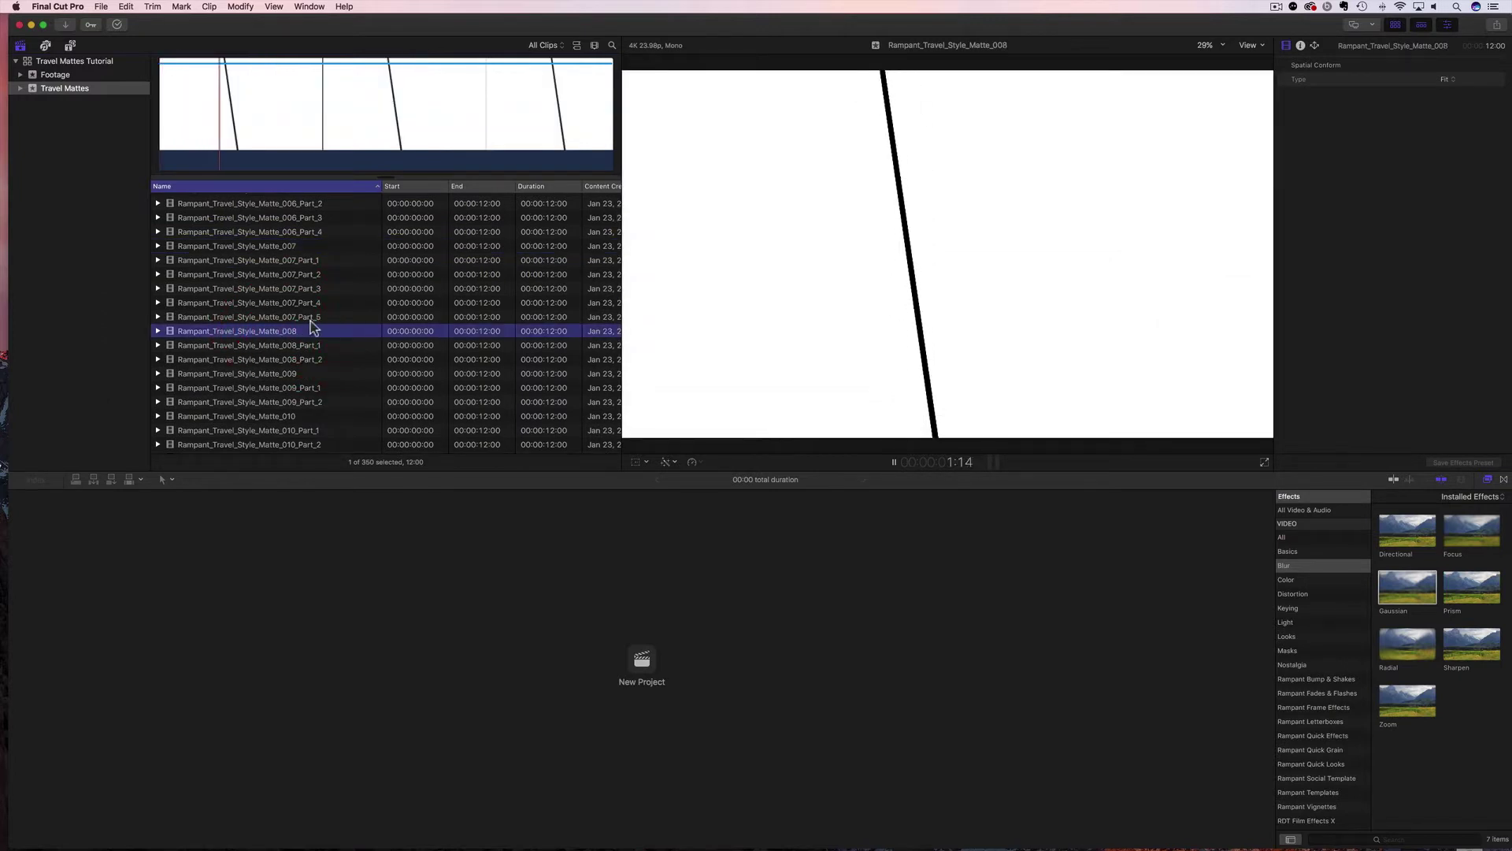
click(273, 375)
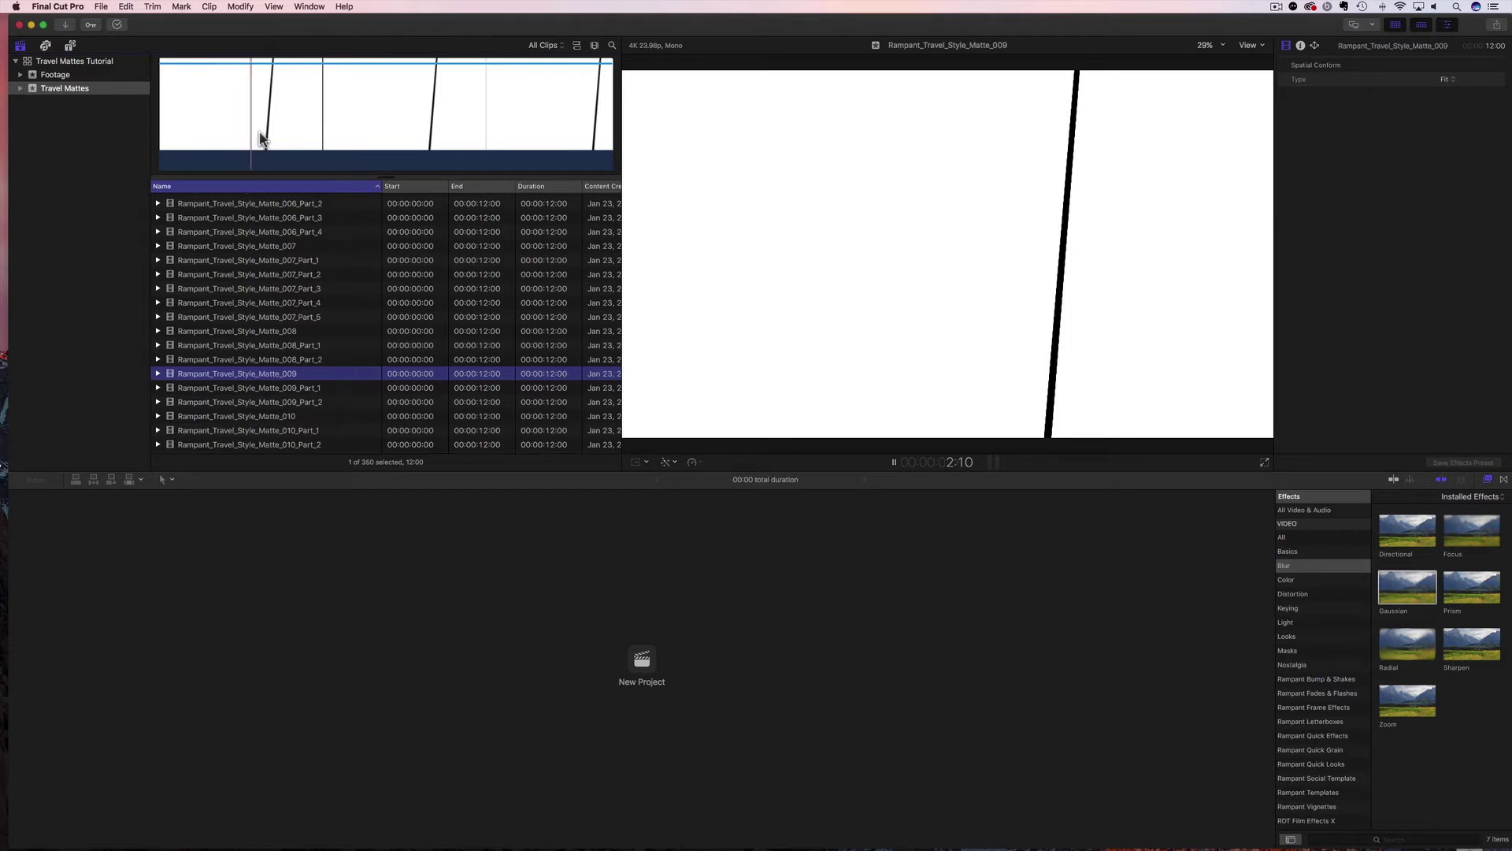
key(space)
Step: Create the 1080p HD 23.98p project Travel Mattes Tut, then select matte 009
click(640, 665)
text(Travel Mattes Tut)
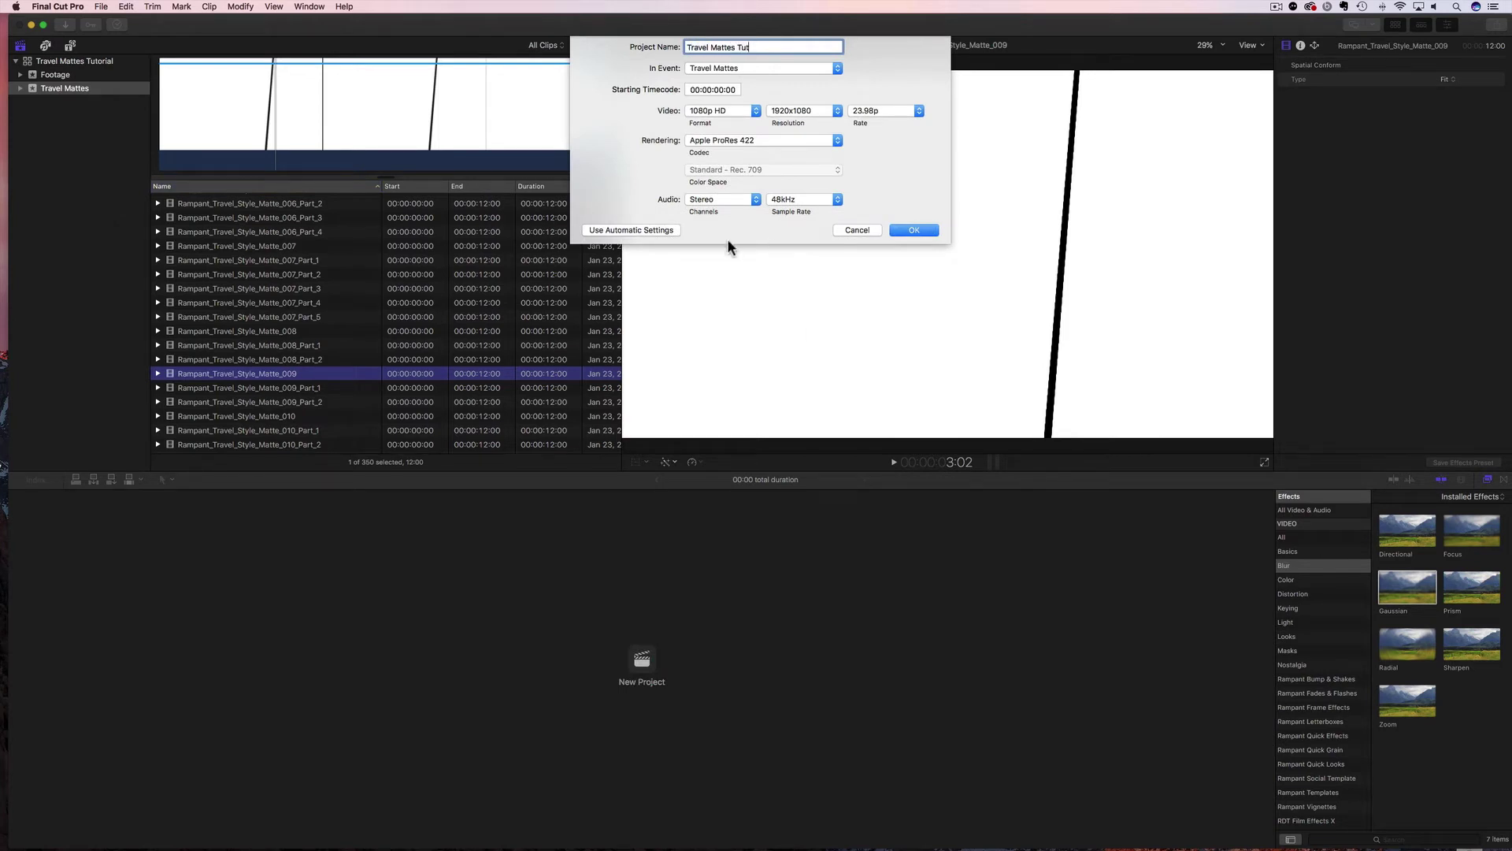
click(907, 227)
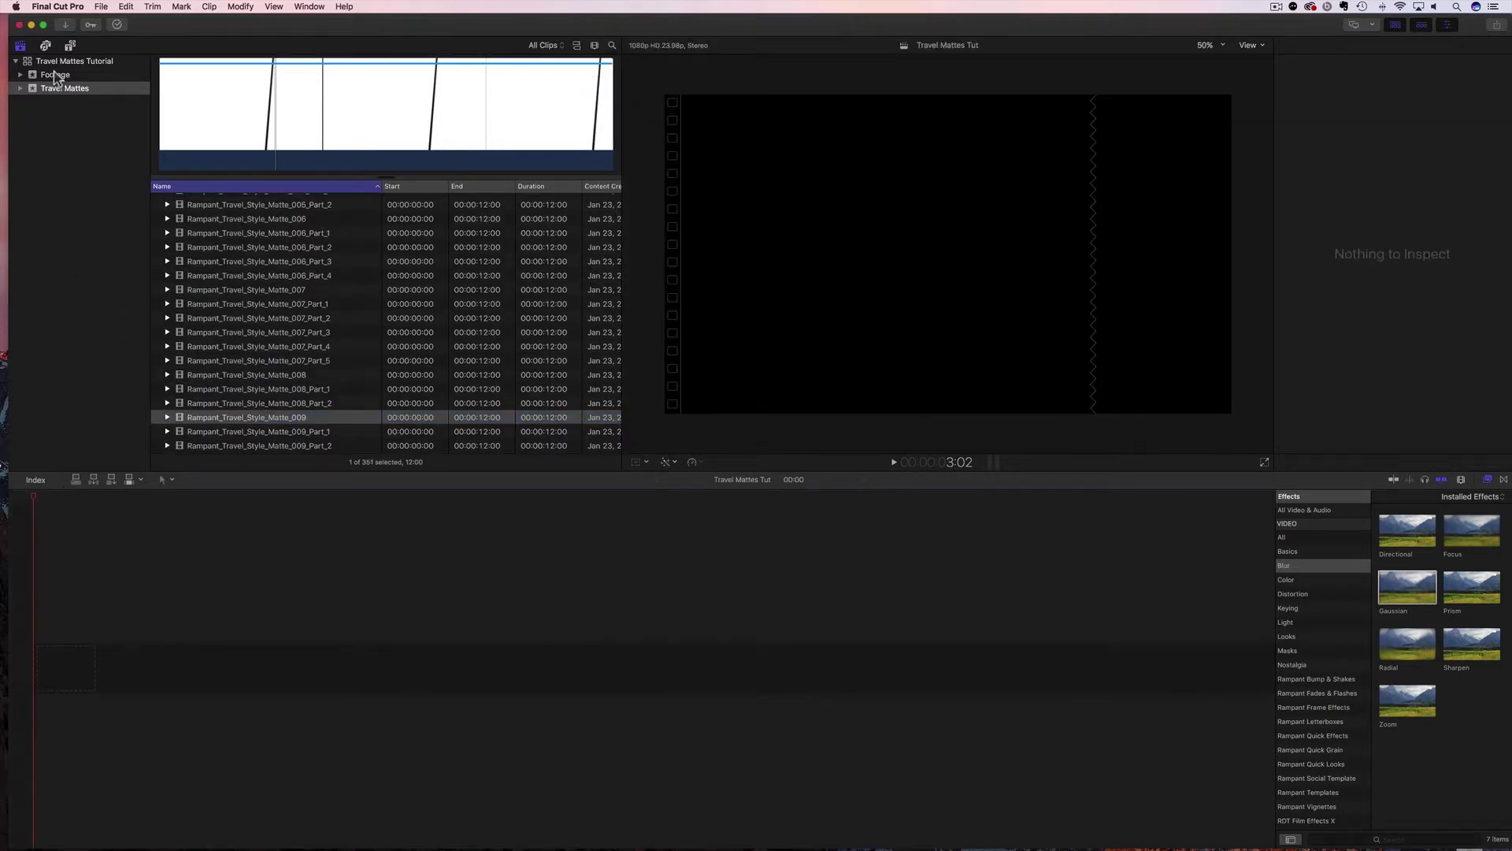
scroll(328, 419, down, 2)
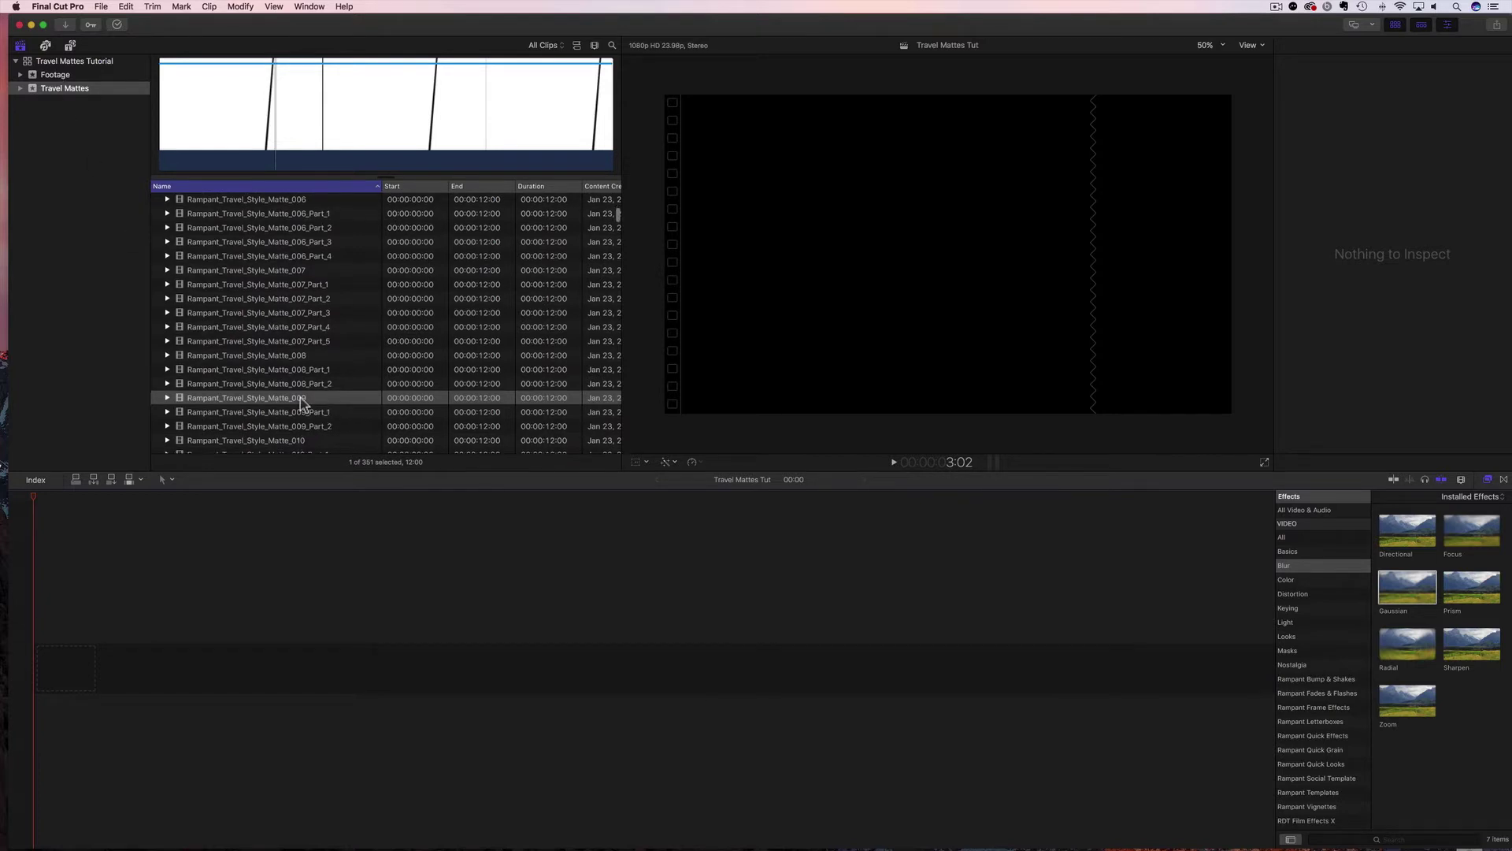
click(301, 399)
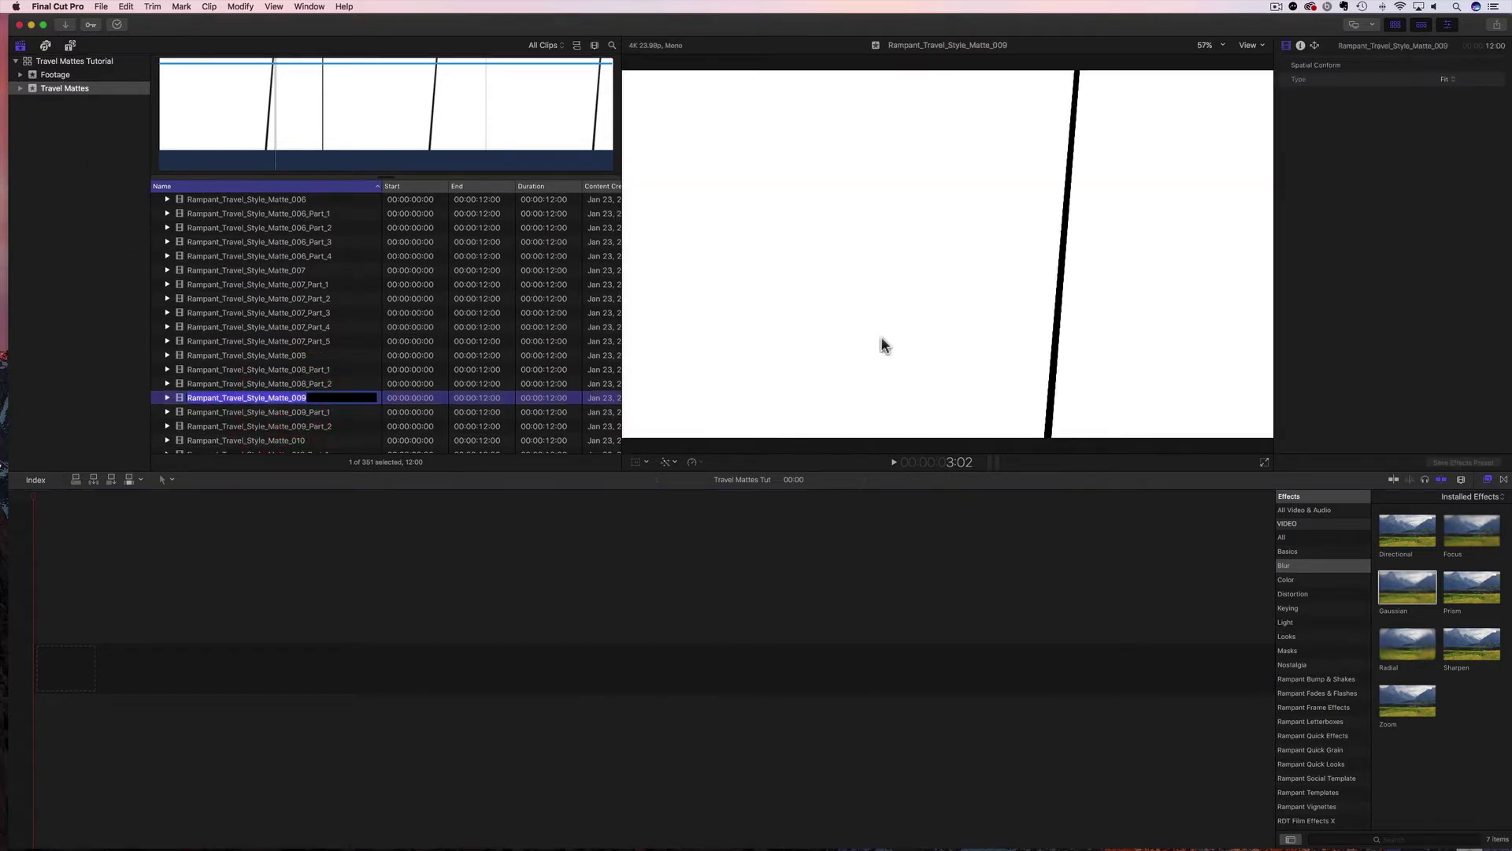
Step: Preview clips in the Footage event and add clip 35 to the start of the timeline
key(Down)
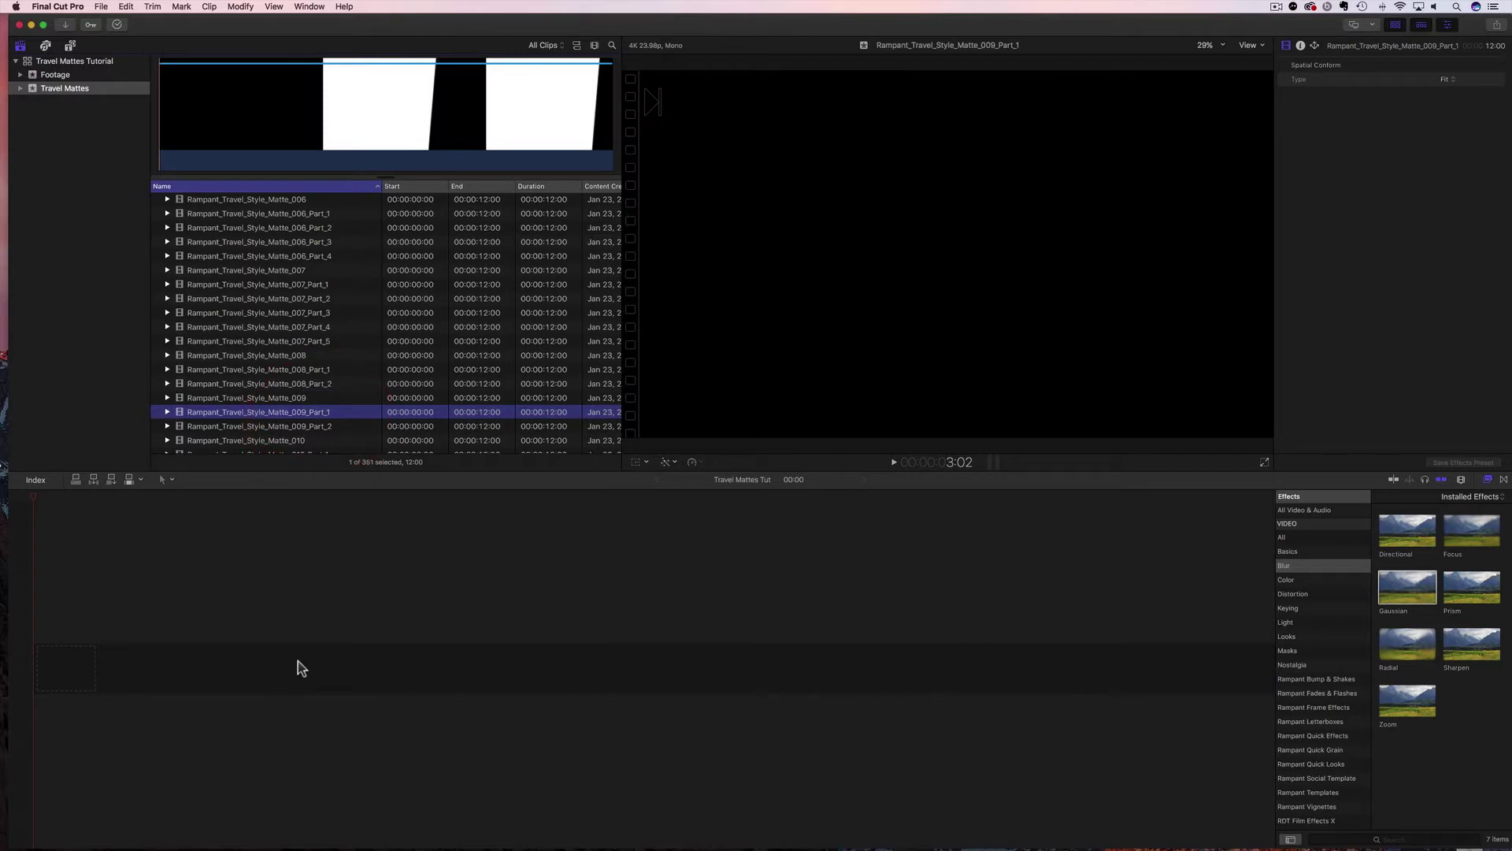
click(69, 74)
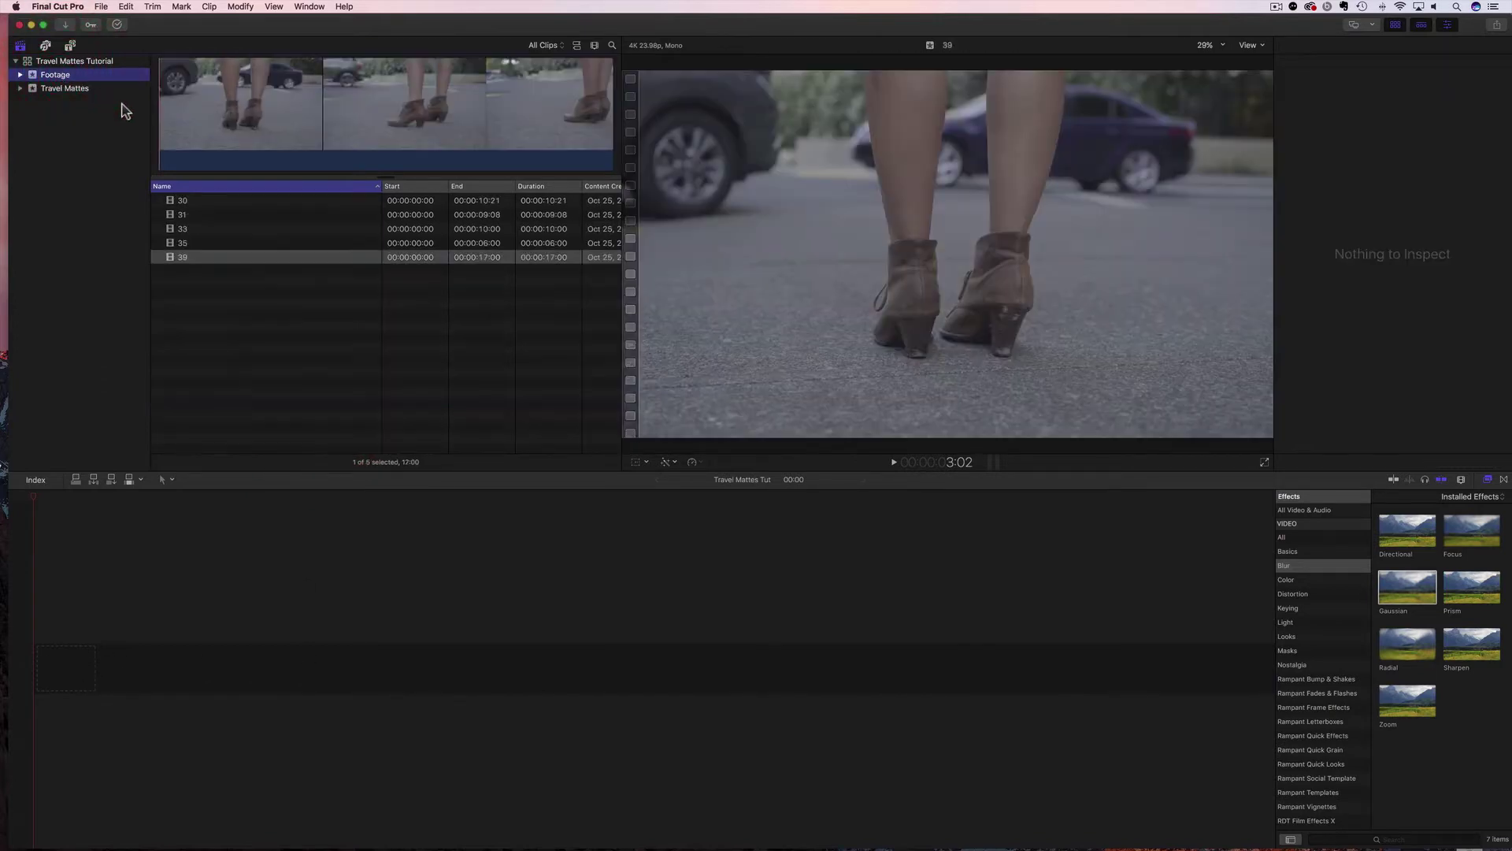
click(192, 228)
click(190, 215)
click(189, 201)
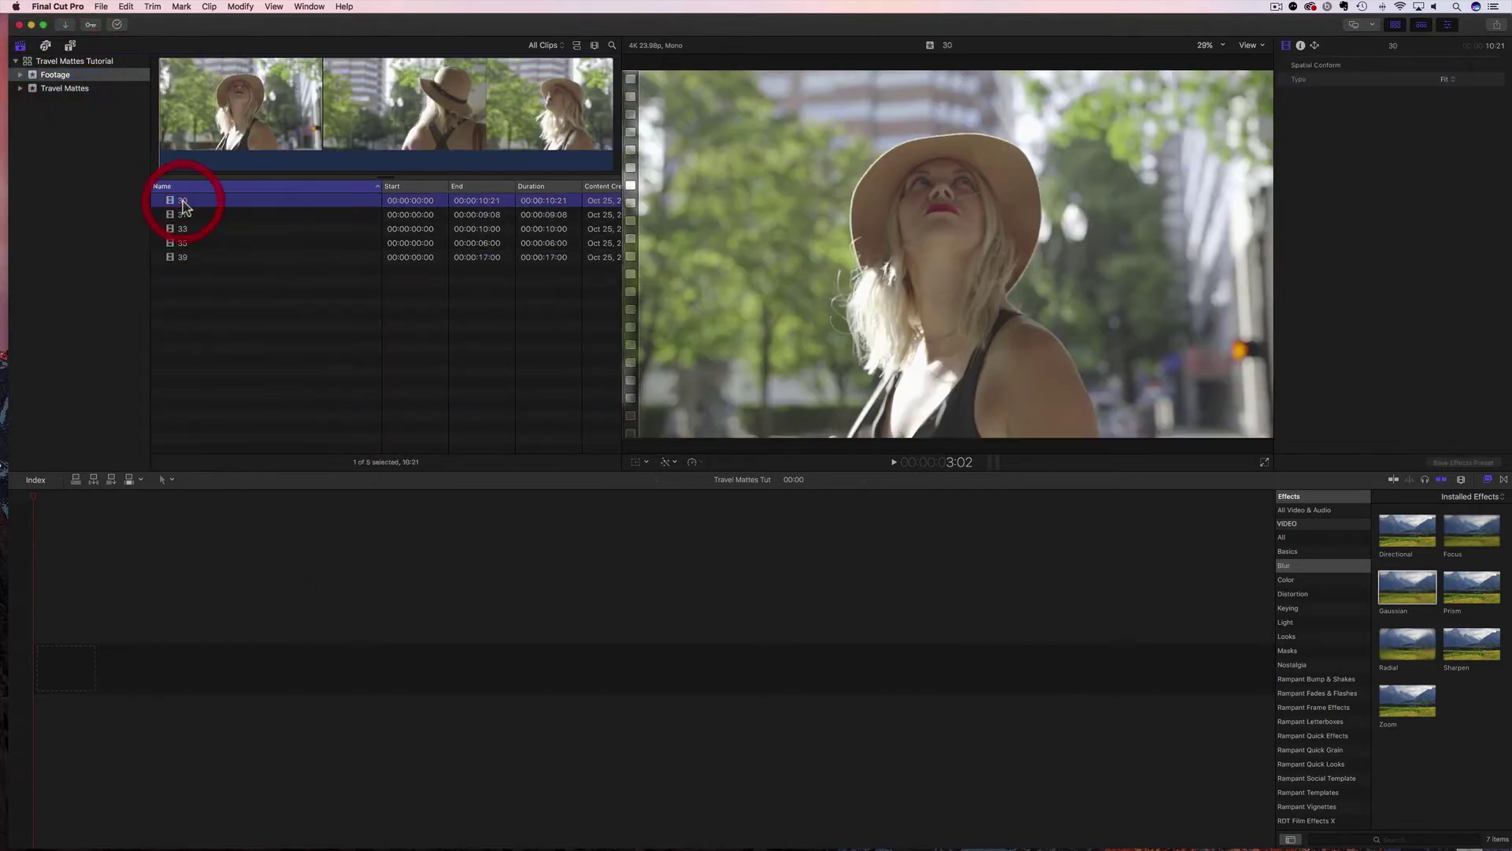
click(192, 215)
click(187, 229)
click(187, 242)
click(187, 256)
click(187, 242)
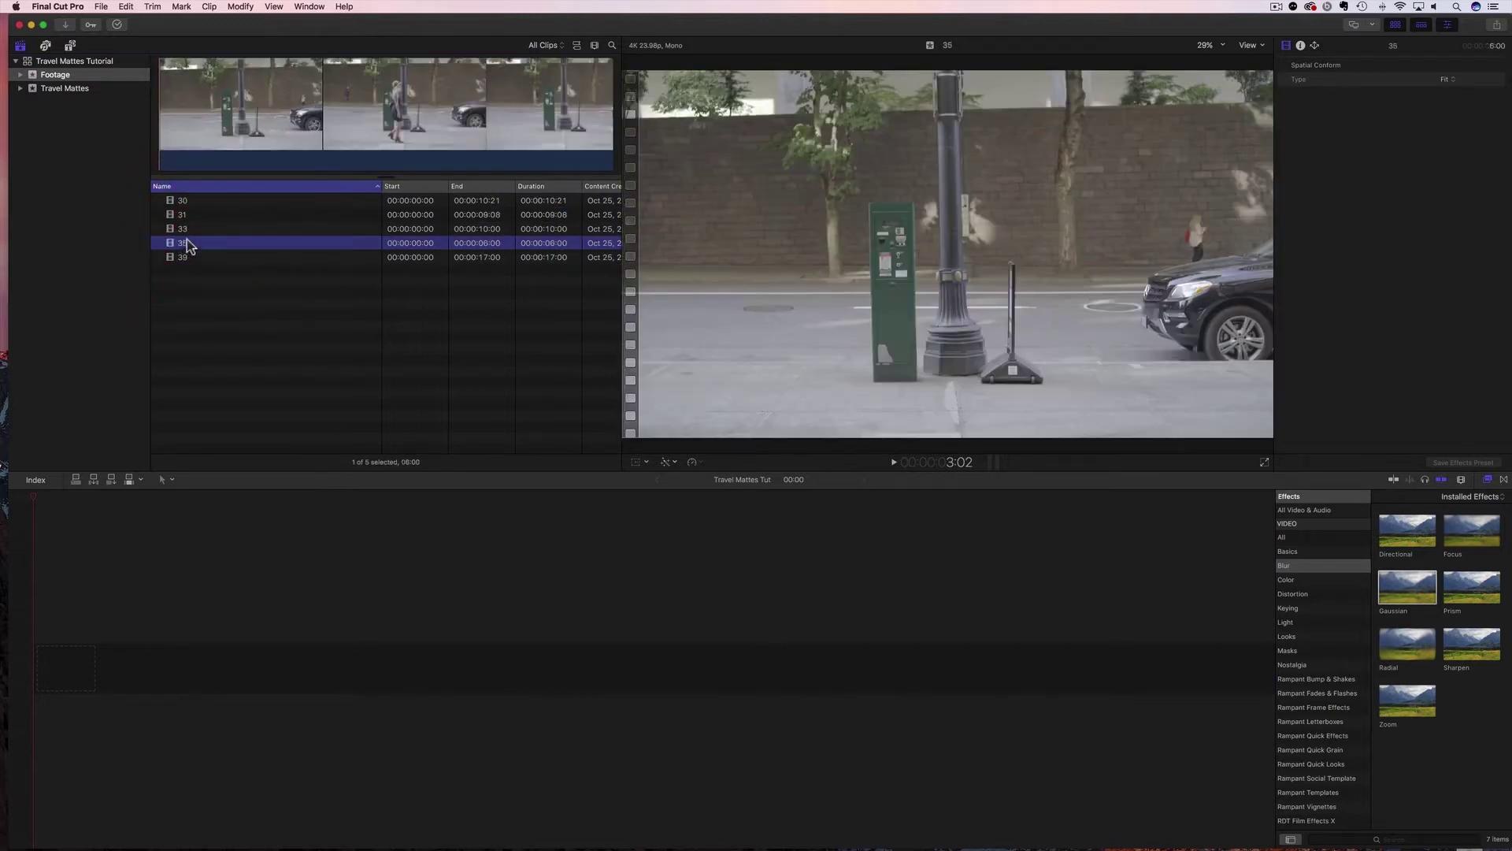
drag(187, 245, 59, 660)
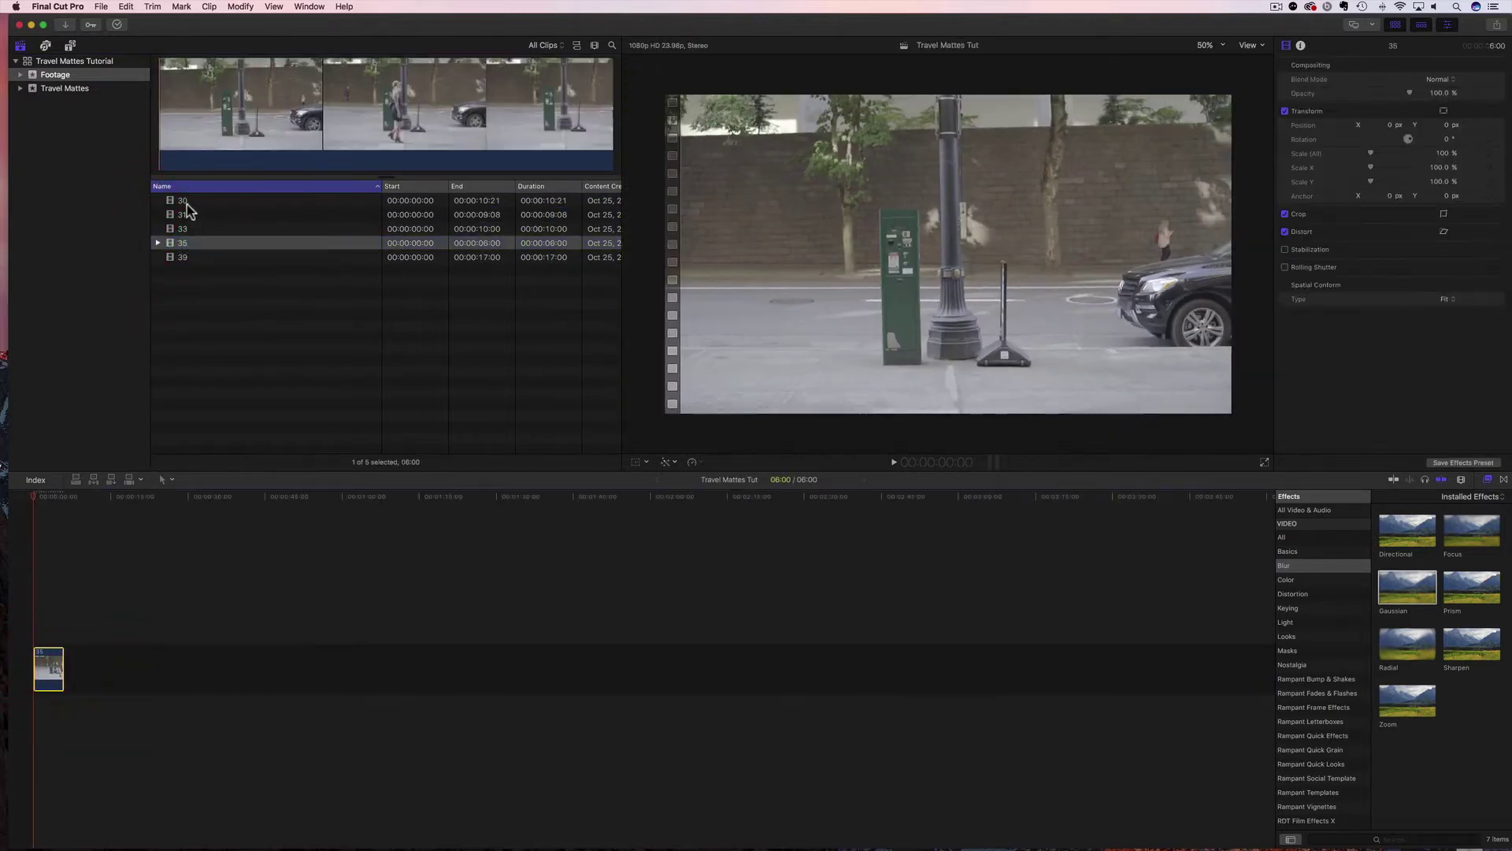
Step: Add clip 31 after clip 35, fit the timeline and scrub through both clips
click(186, 203)
click(186, 217)
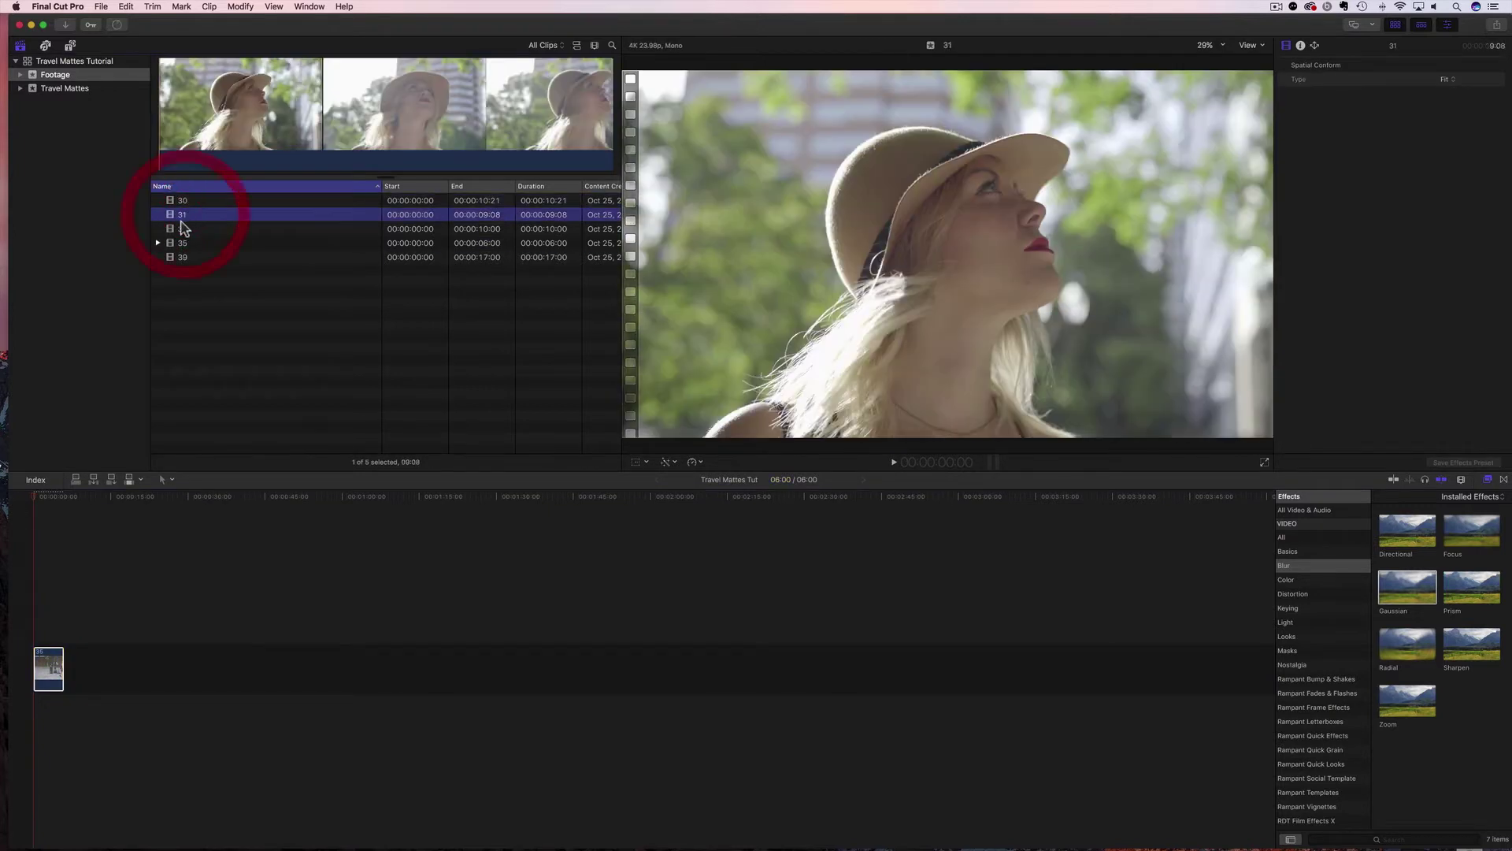
drag(186, 224, 82, 651)
key(shift+z)
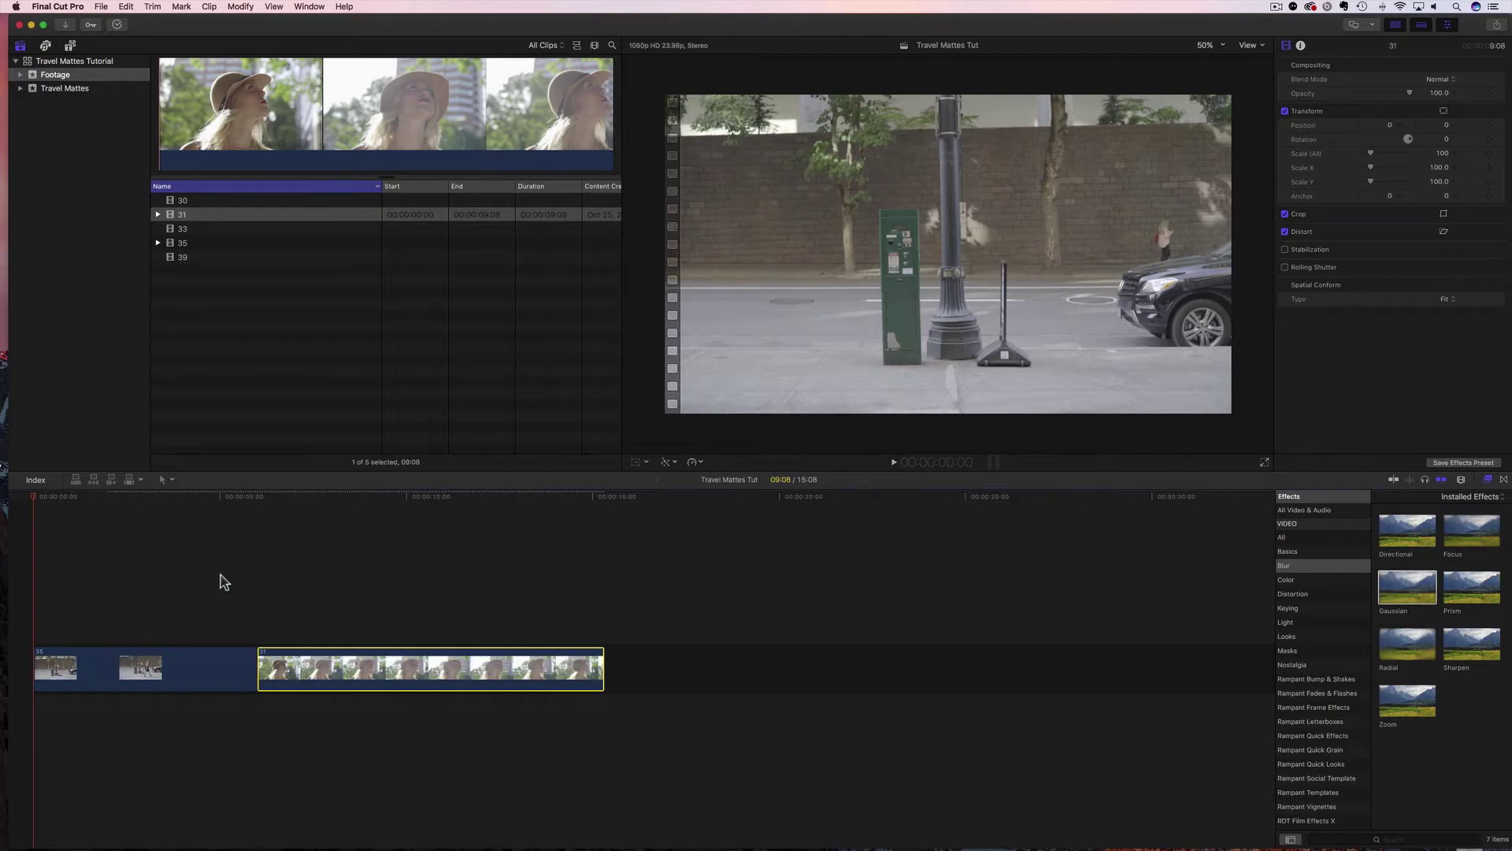
click(179, 512)
drag(180, 512, 202, 569)
click(202, 568)
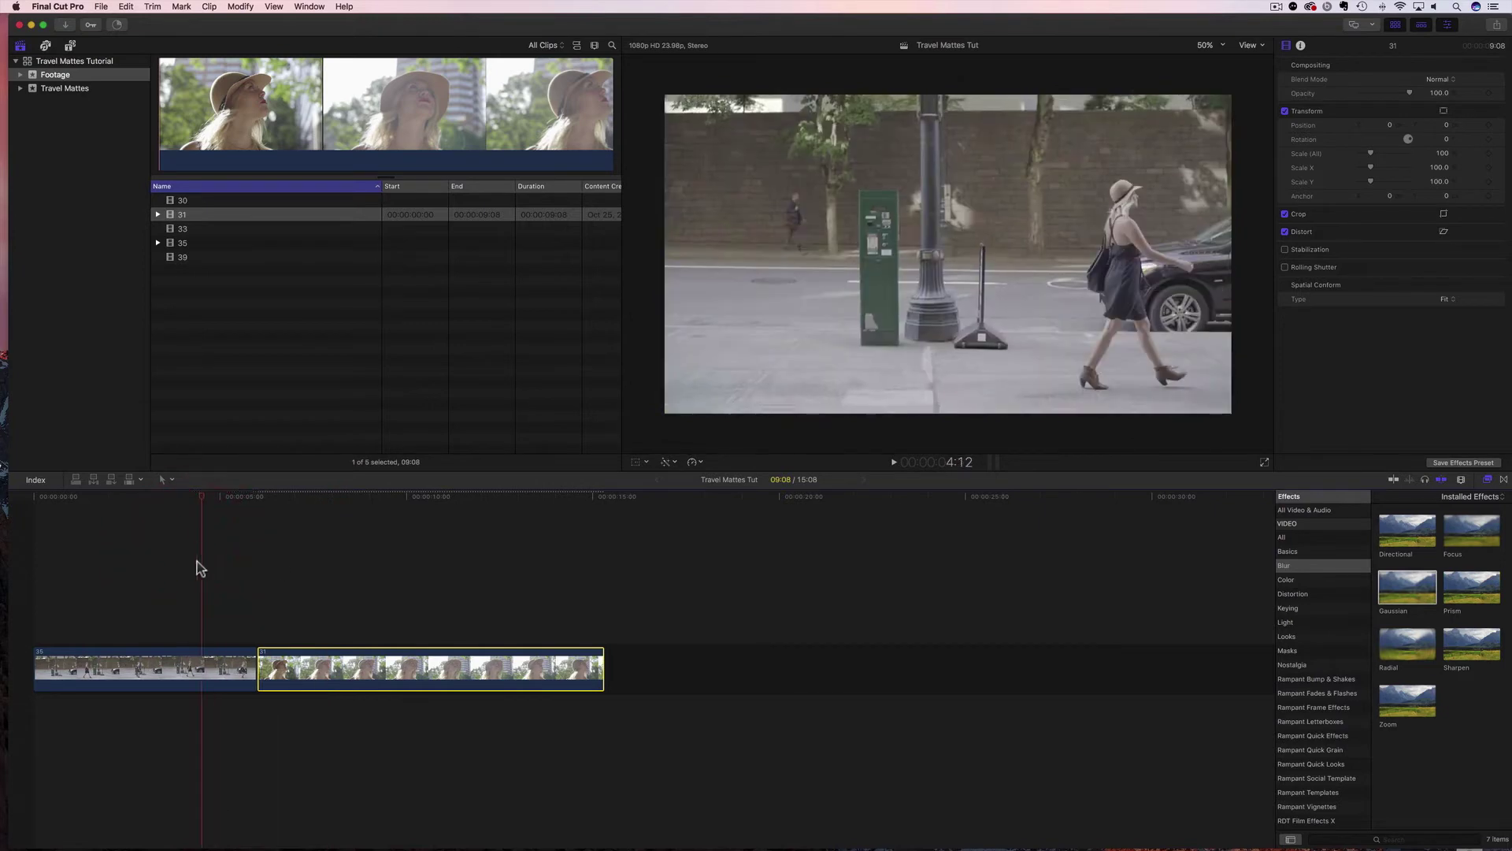
Step: Connect matte 009_Part_1 above the footage and trim it to end with clip 35
click(67, 88)
scroll(259, 367, down, 3)
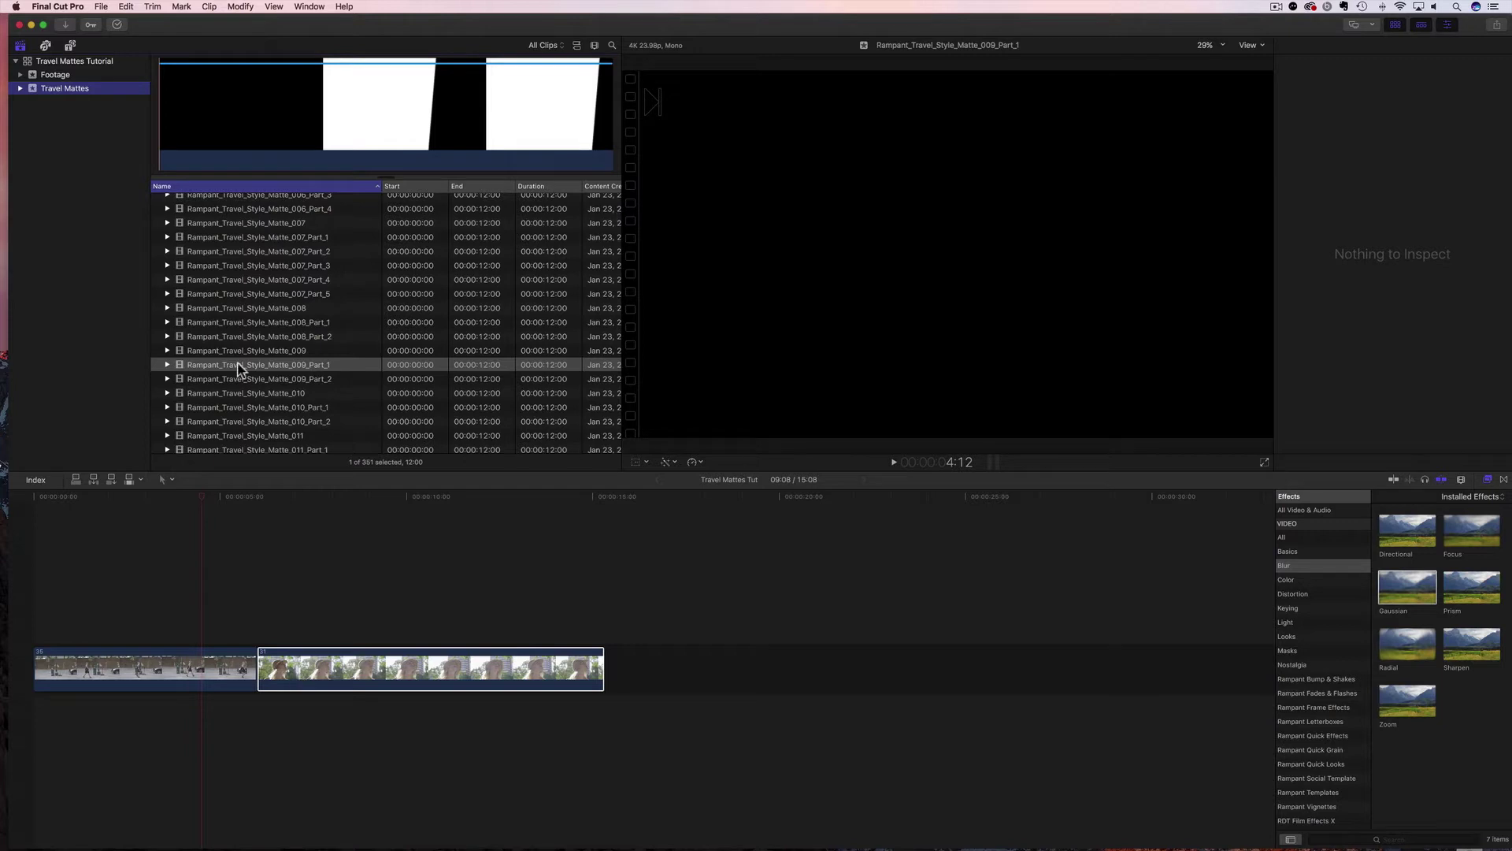
drag(235, 365, 36, 606)
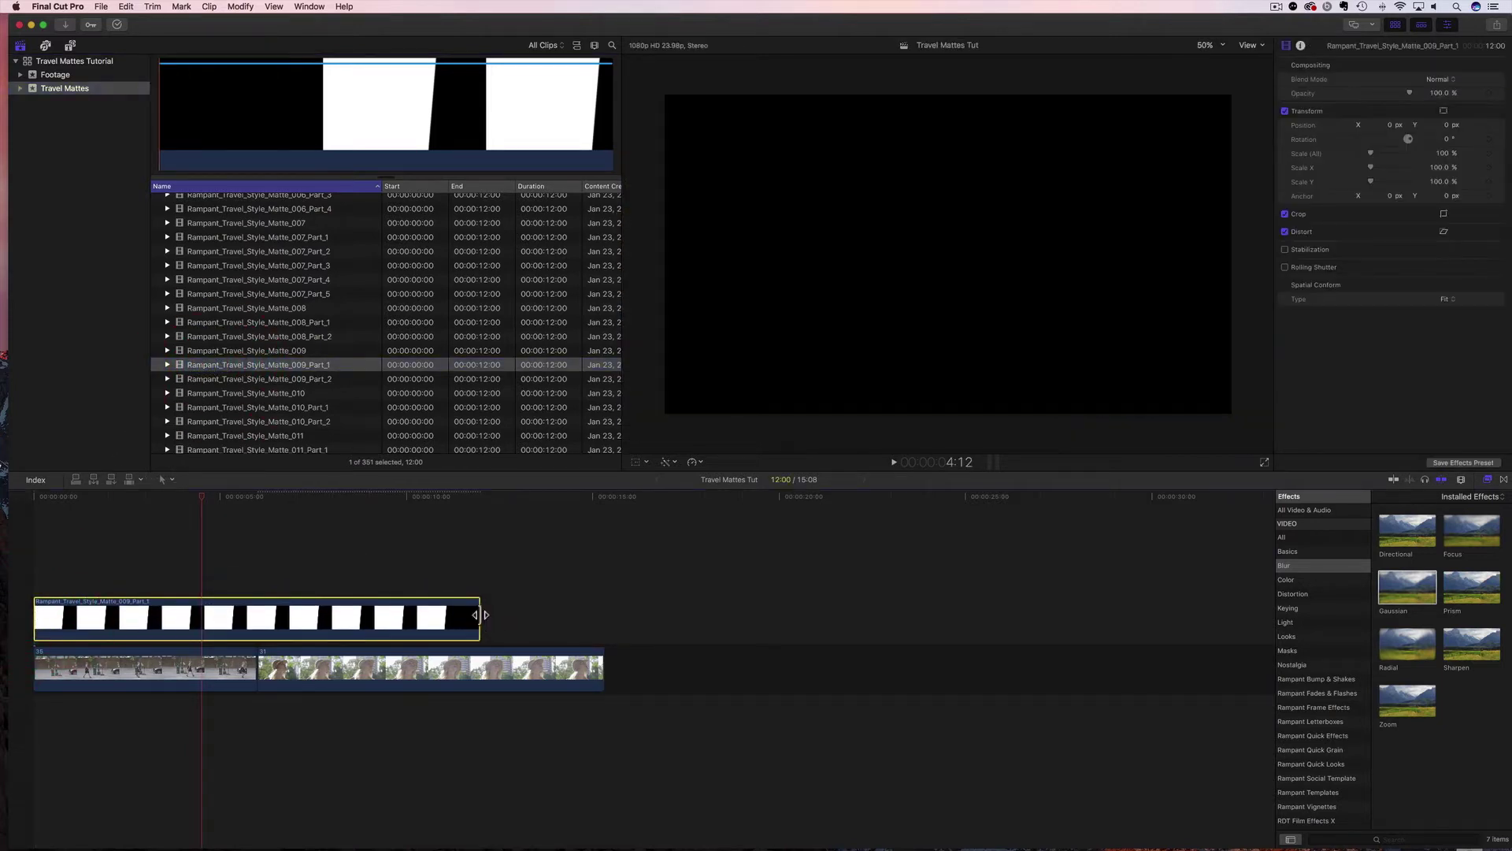
drag(479, 615, 256, 615)
Step: Connect matte 009_Part_2 above clip 31, trimmed to end with it, and check the composite
click(209, 380)
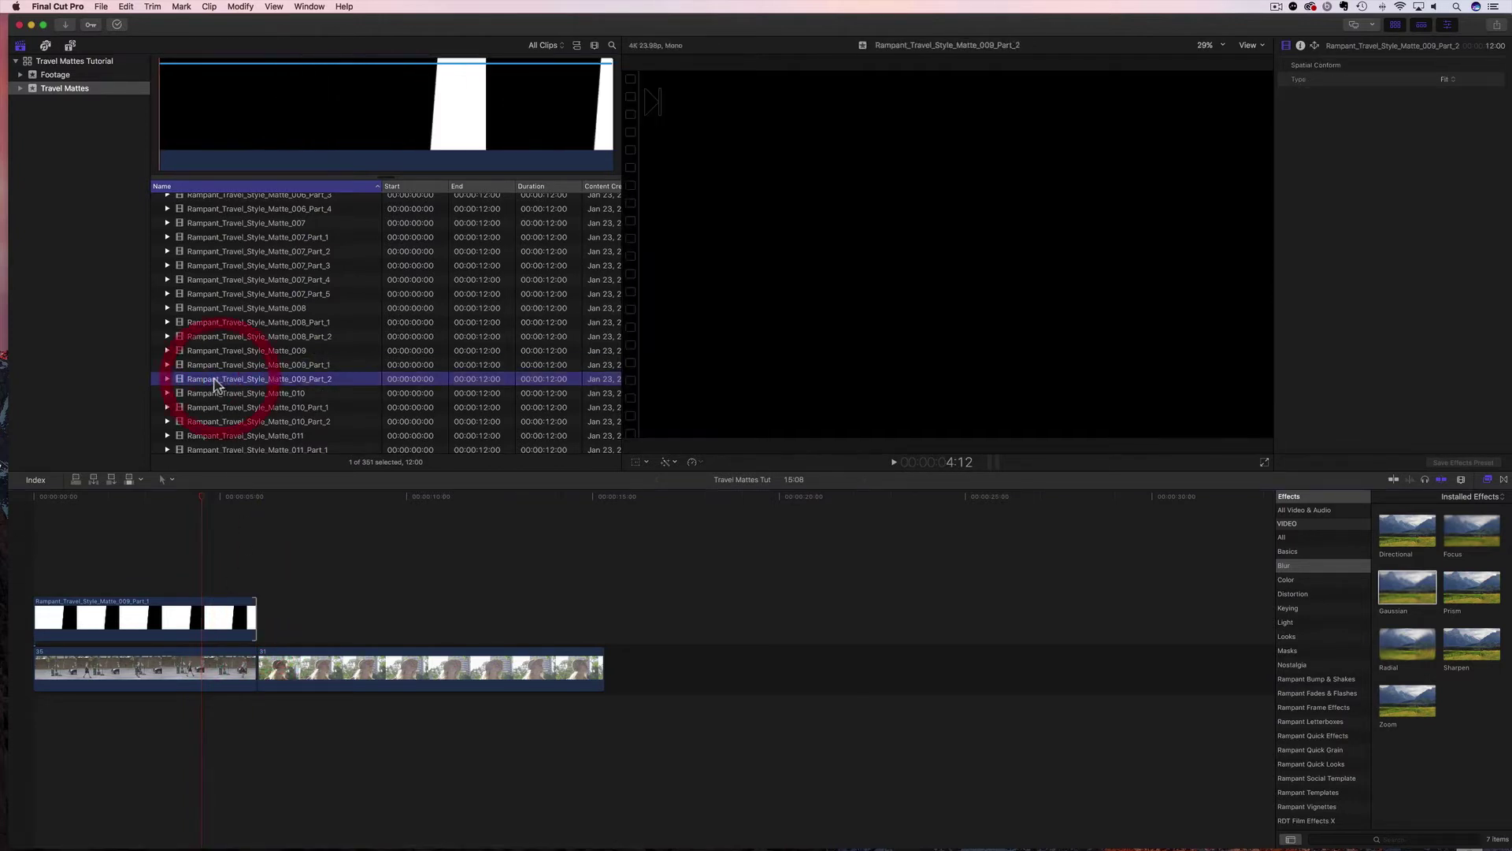
drag(198, 384, 264, 616)
drag(703, 623, 604, 624)
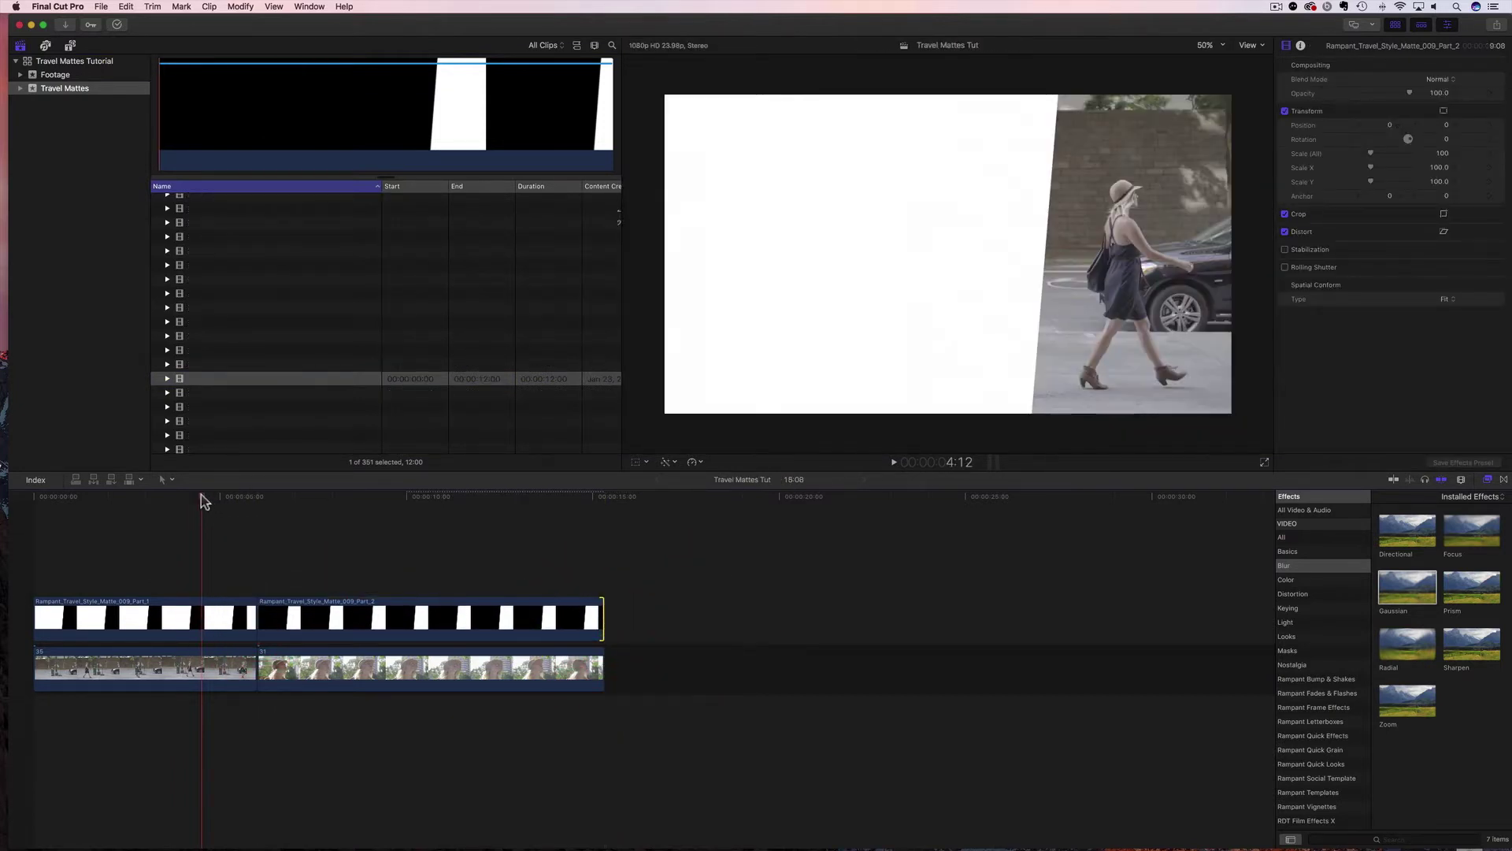
click(324, 543)
click(216, 551)
Step: Review the composite at 6:19 and 5:19, then select both matte clips
click(288, 573)
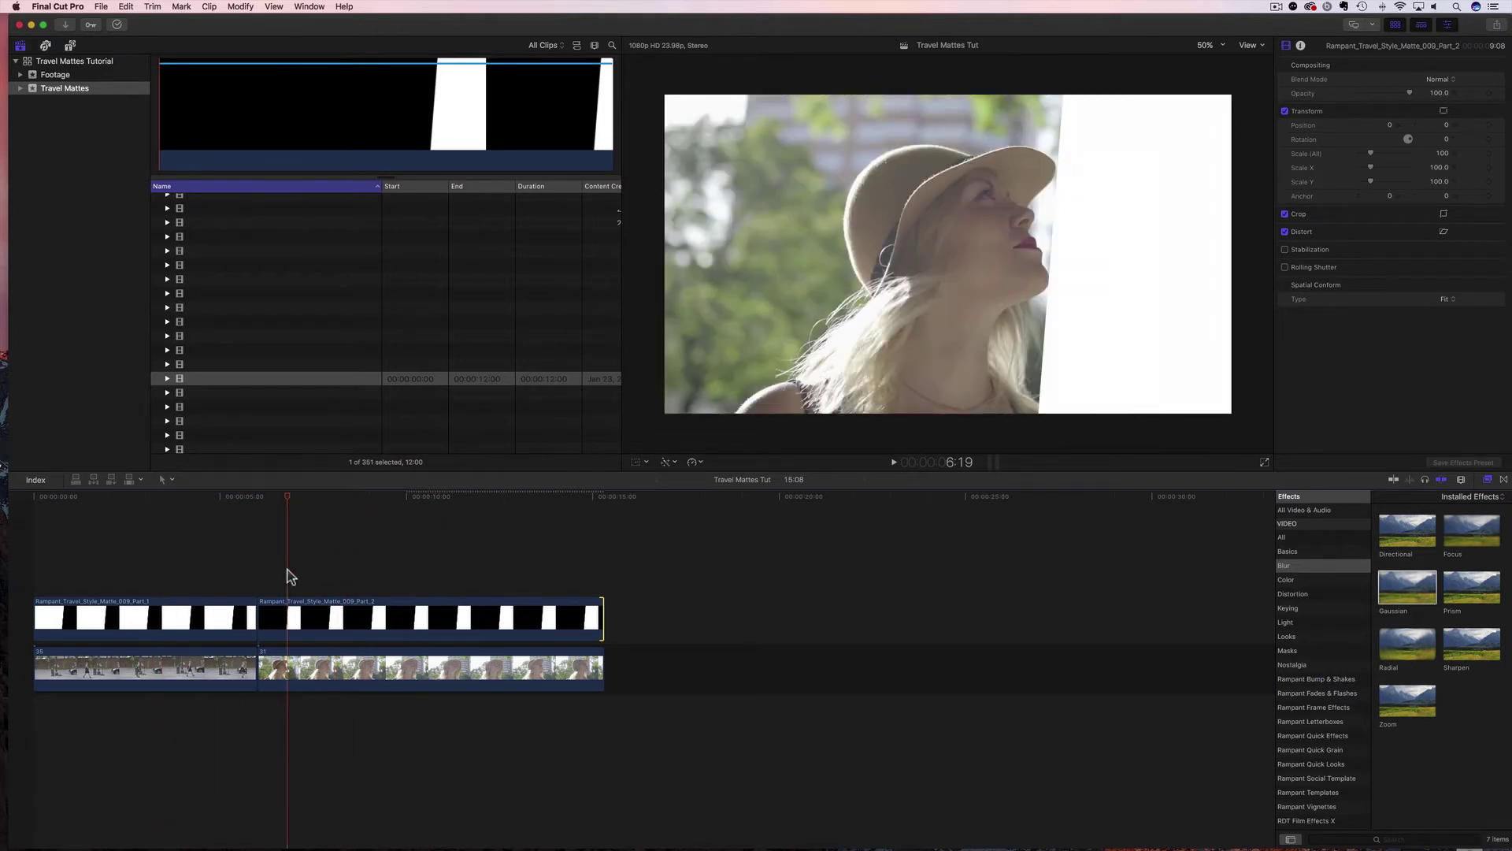
click(250, 498)
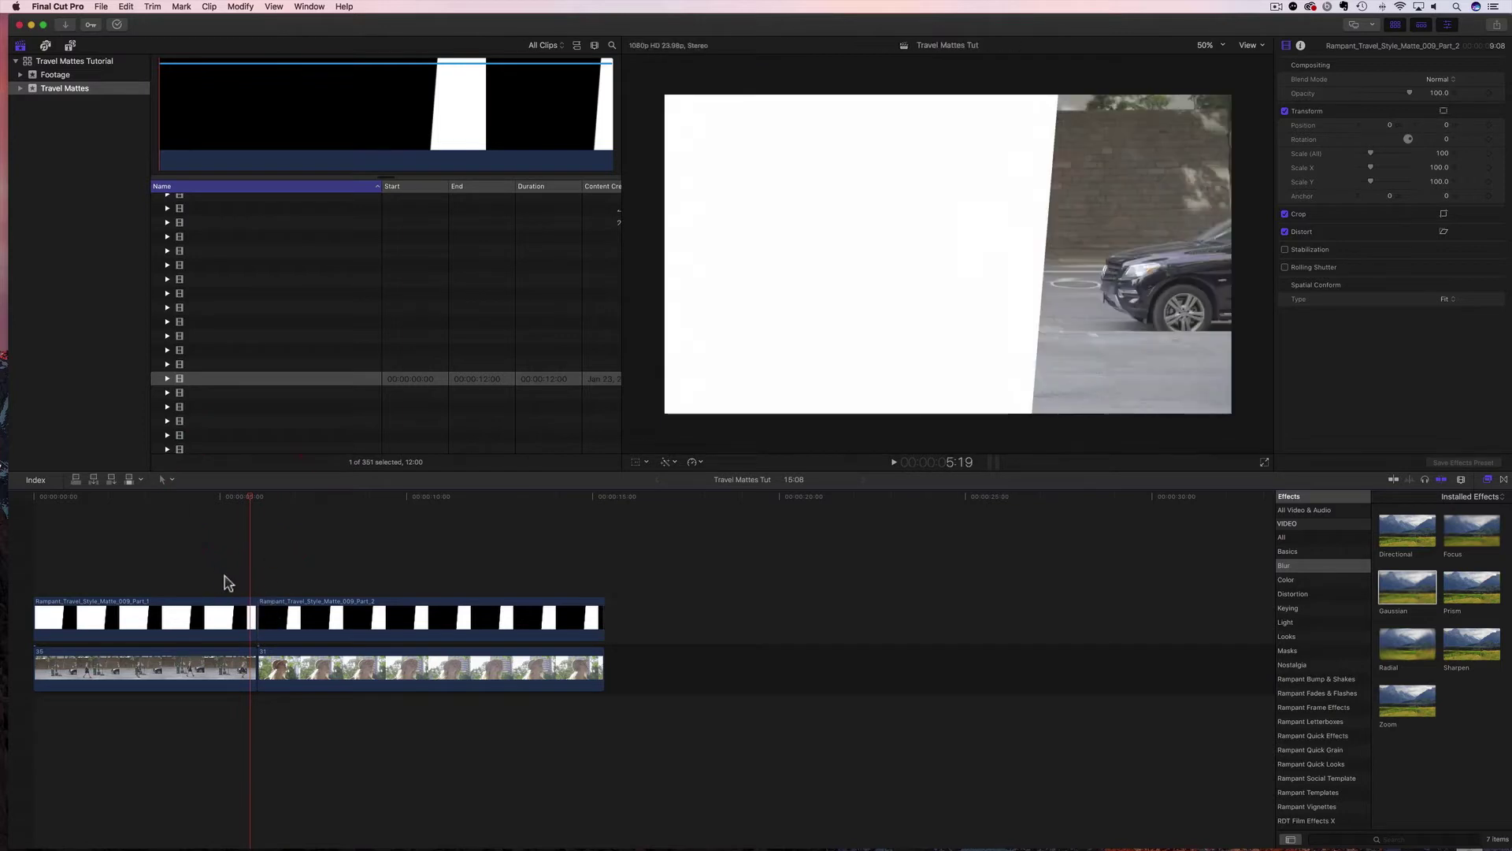
drag(215, 587, 297, 617)
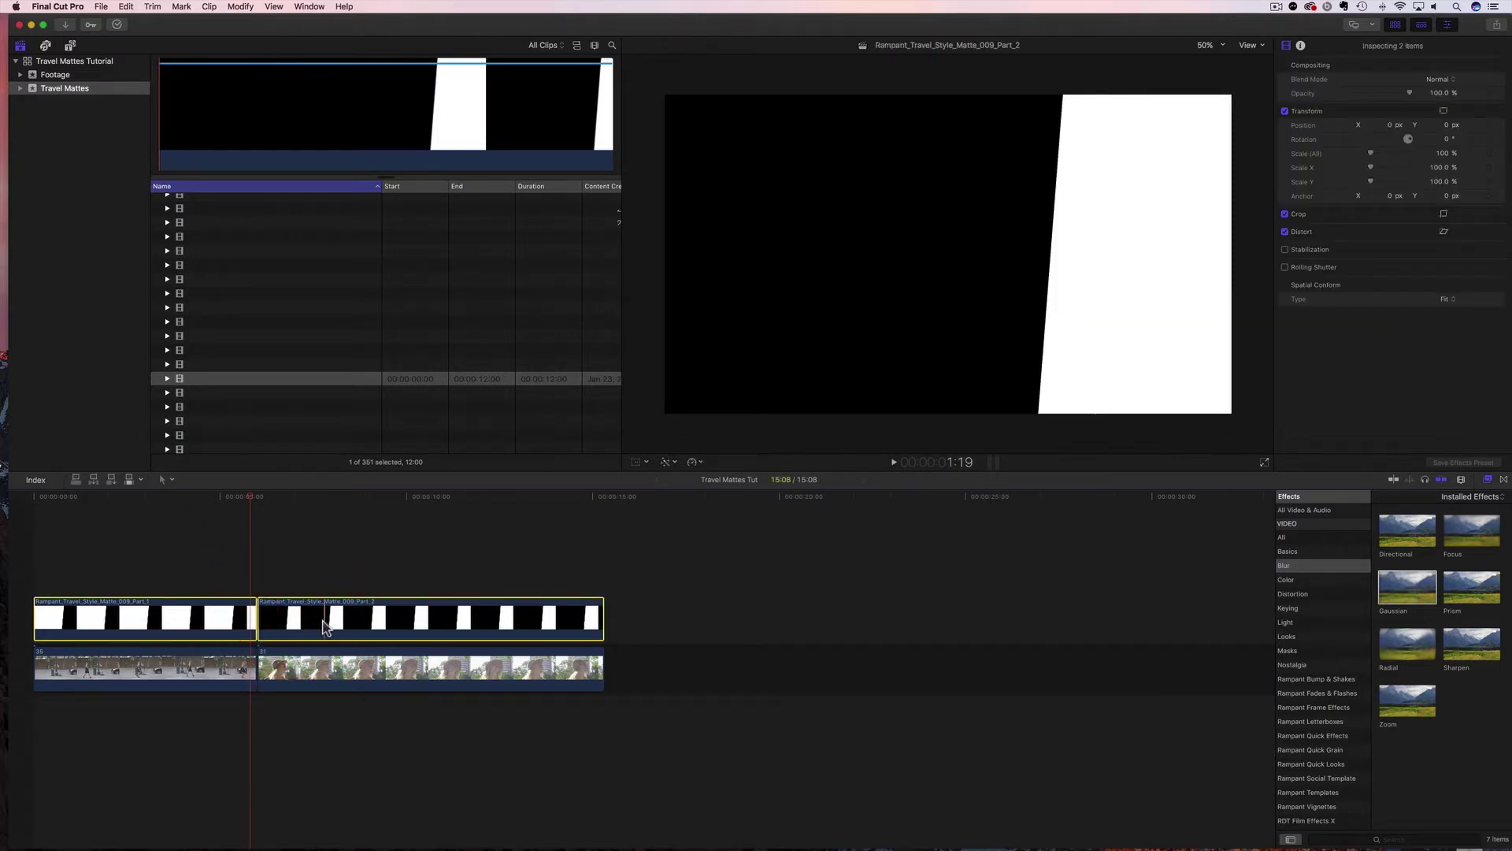
Step: Preview travel mattes 007 and 003 in the browser
click(211, 223)
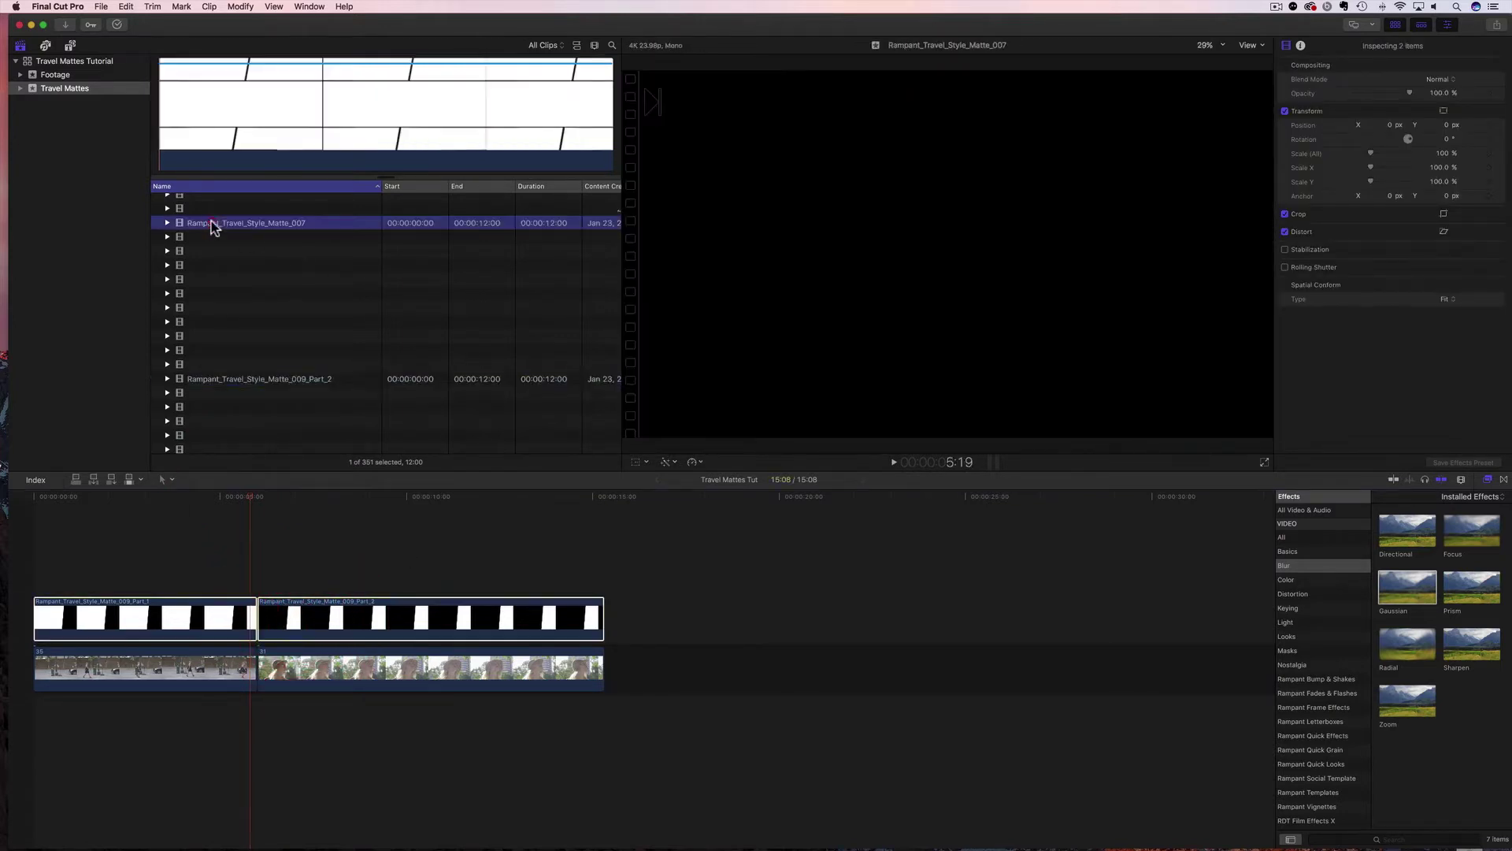
scroll(232, 266, up, 5)
click(234, 266)
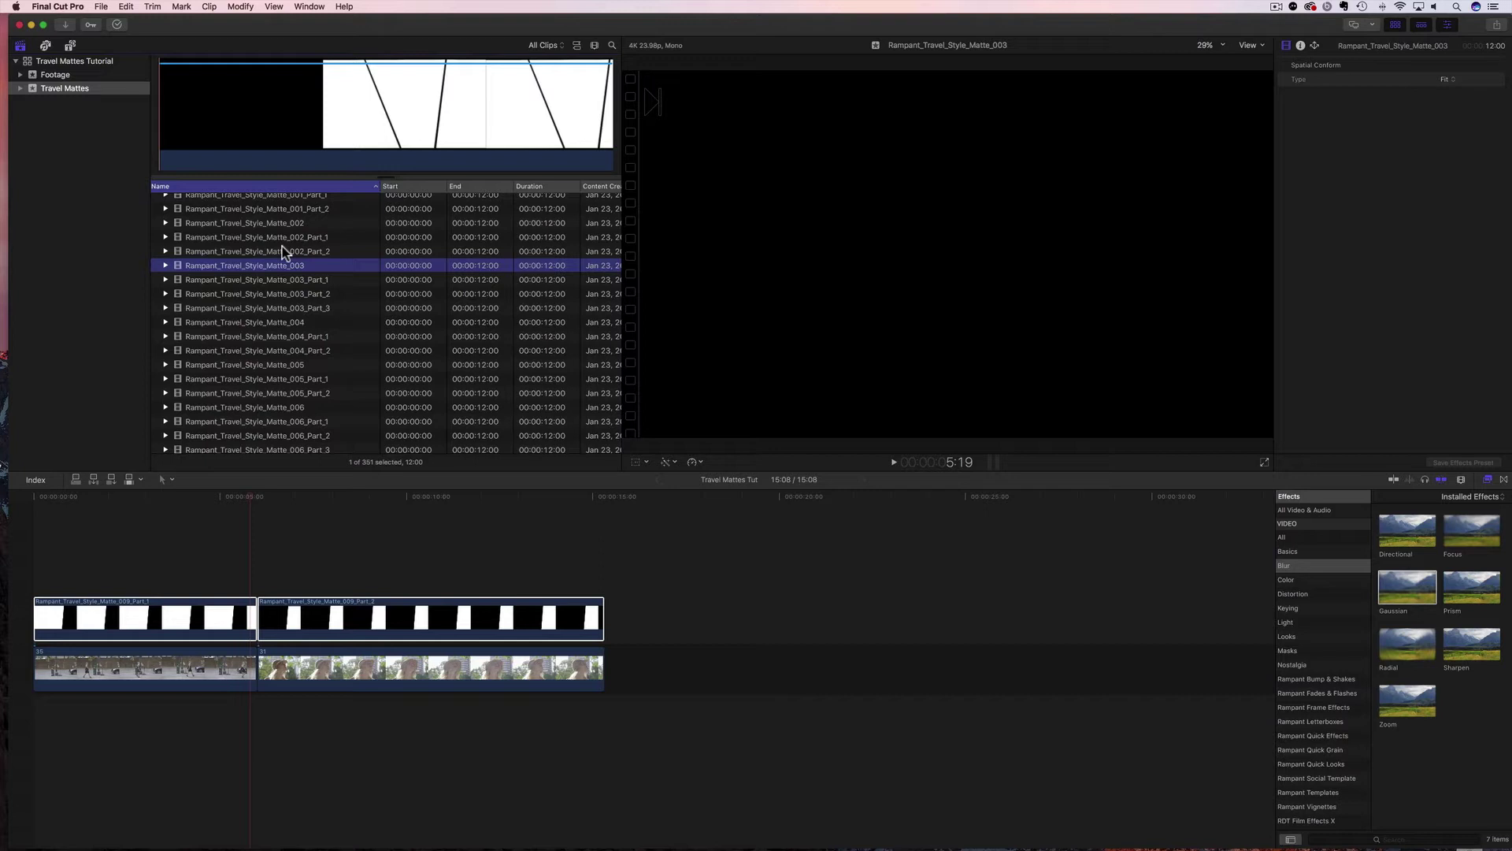
scroll(274, 238, up, 3)
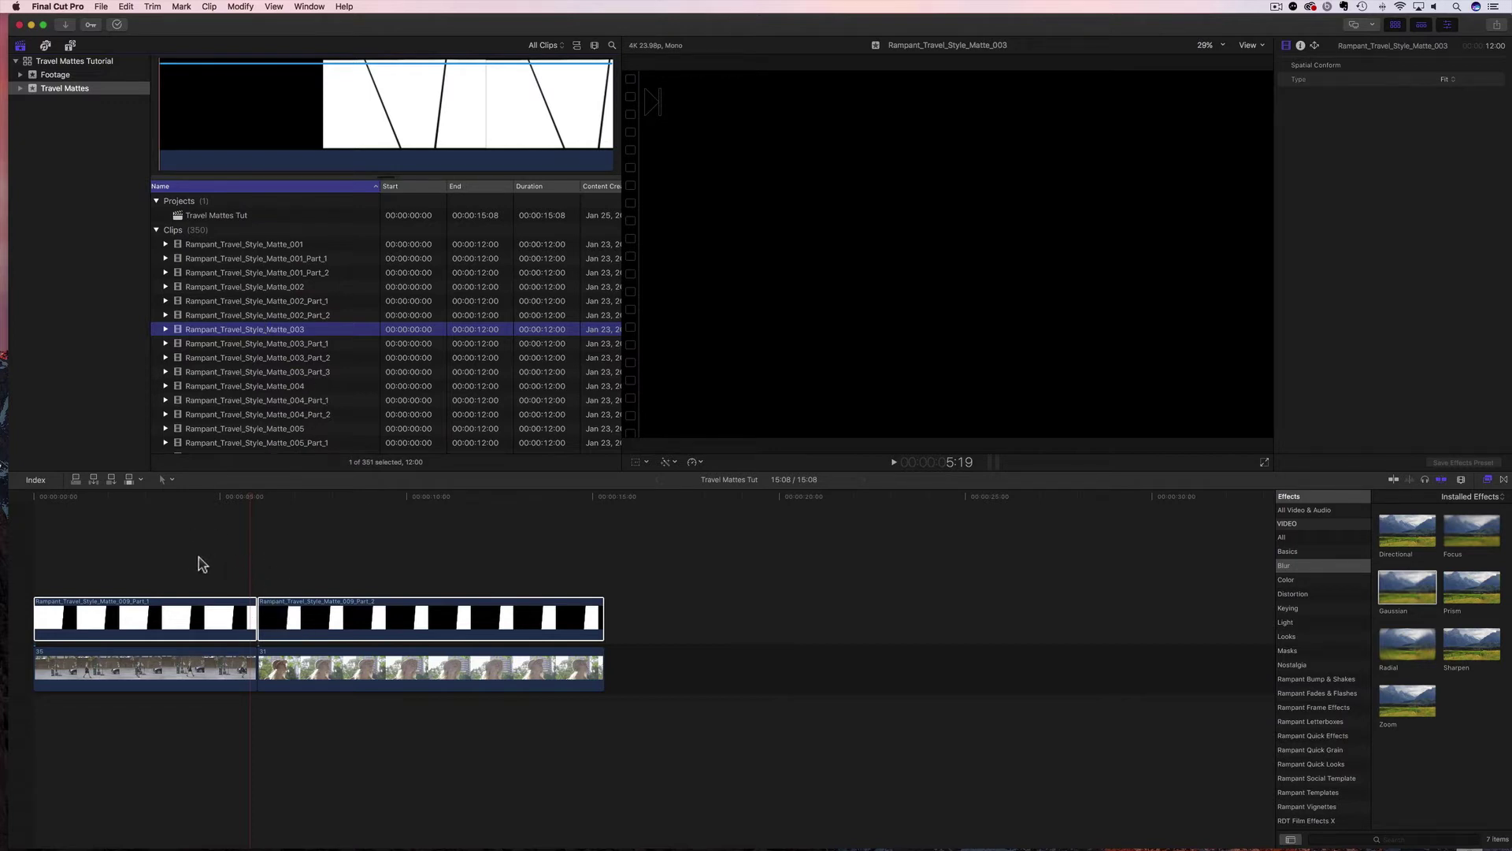
Step: Select both mattes and try Spatial Conform Fill and None before returning to Fit
drag(198, 556, 319, 634)
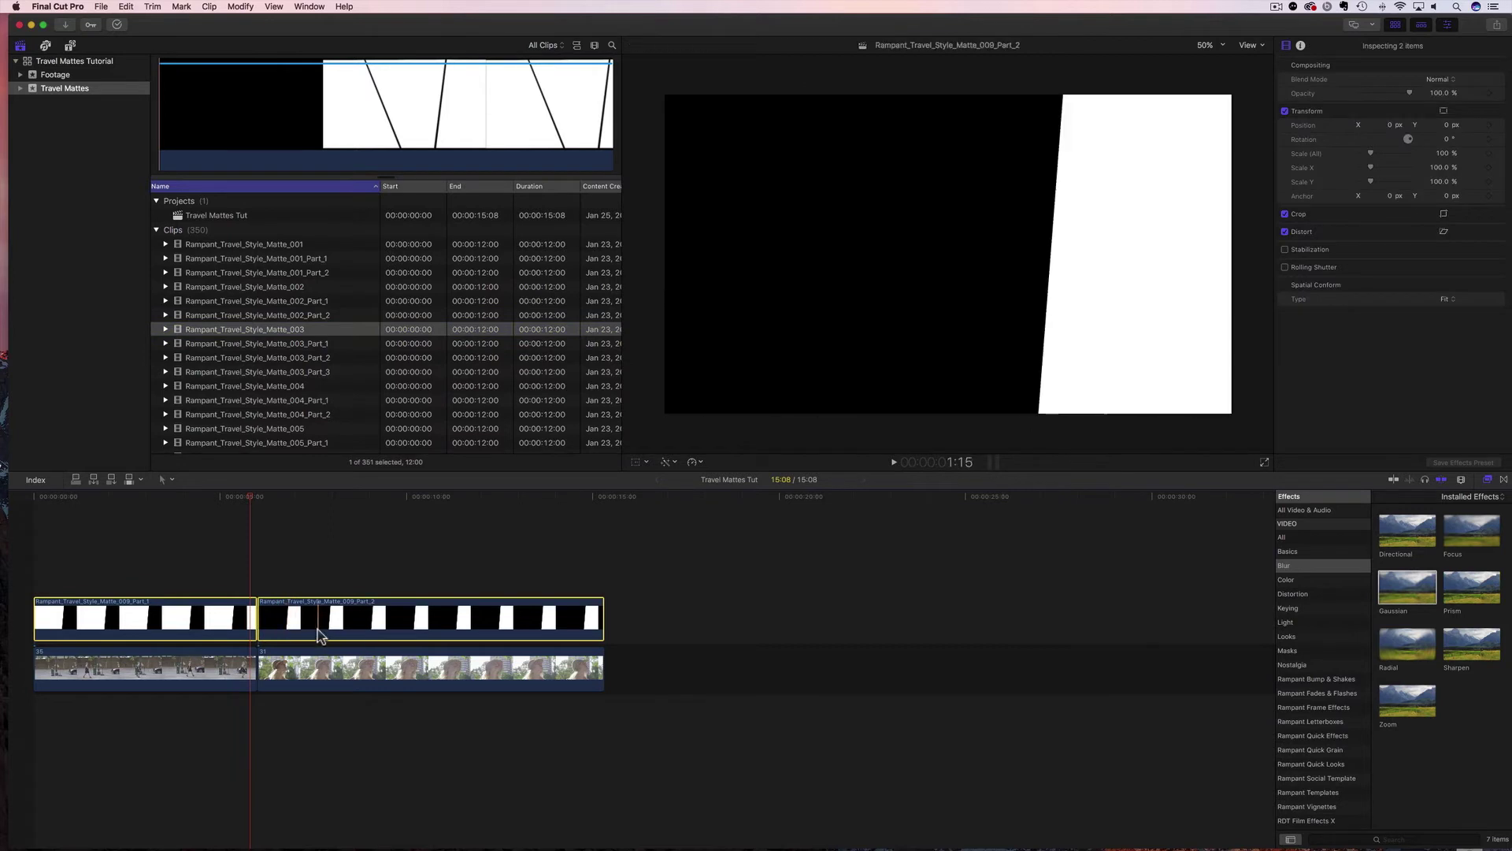
click(1449, 300)
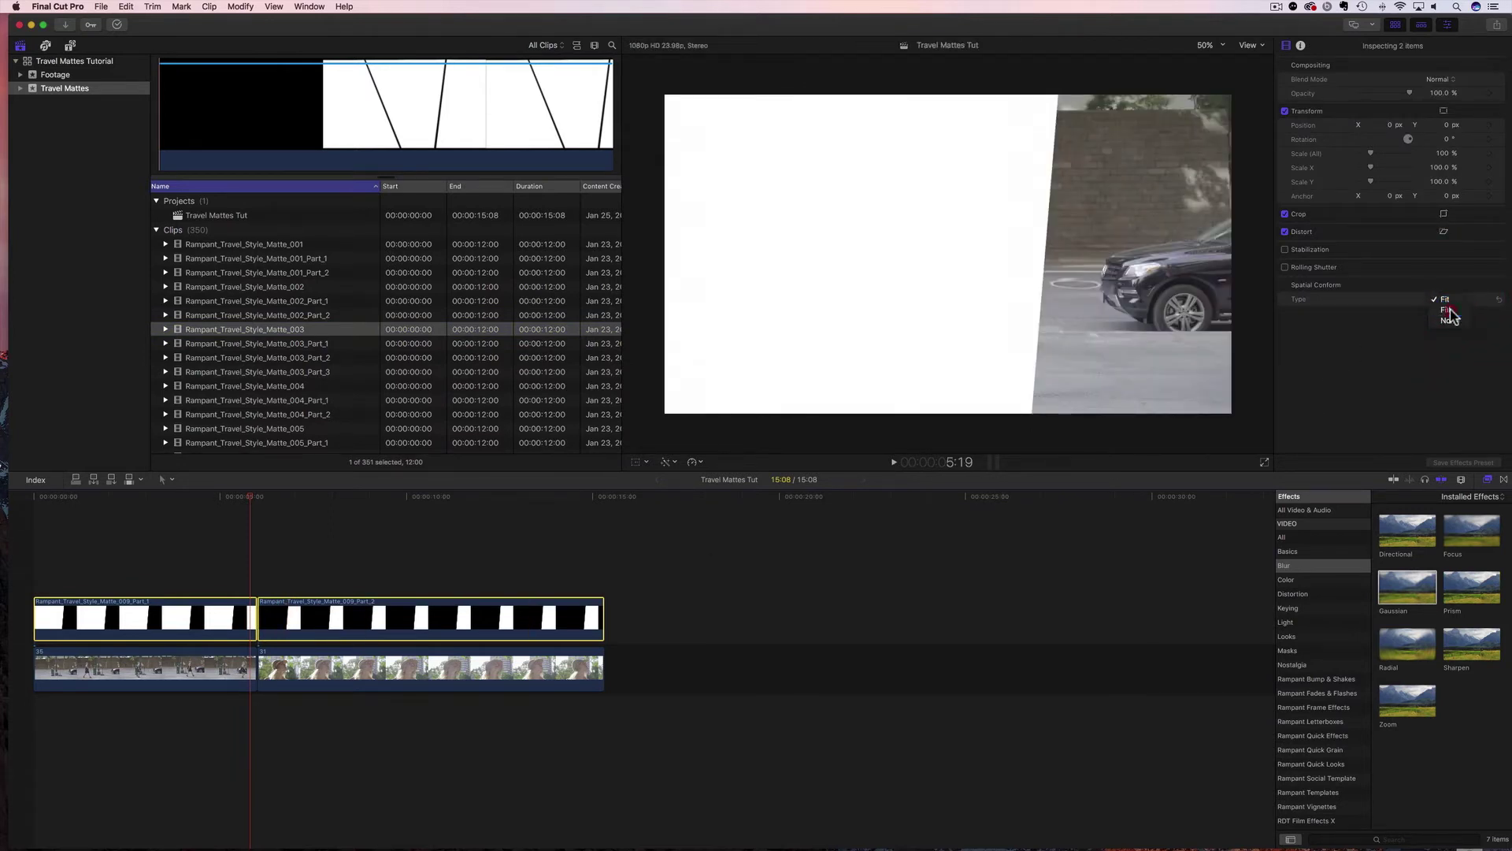
click(1450, 309)
click(1442, 302)
click(1449, 313)
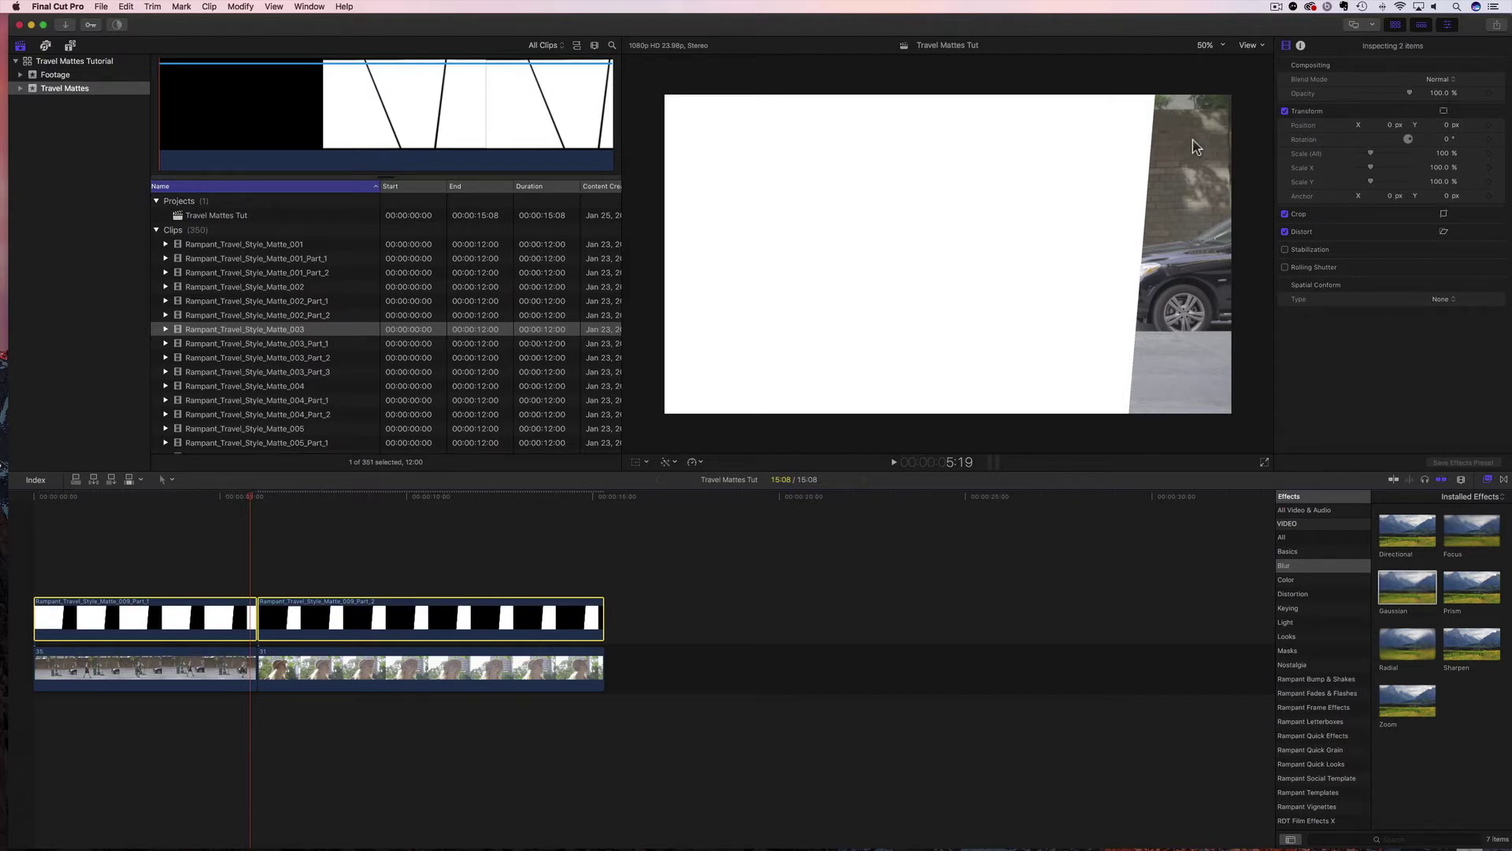
click(1448, 299)
click(1439, 288)
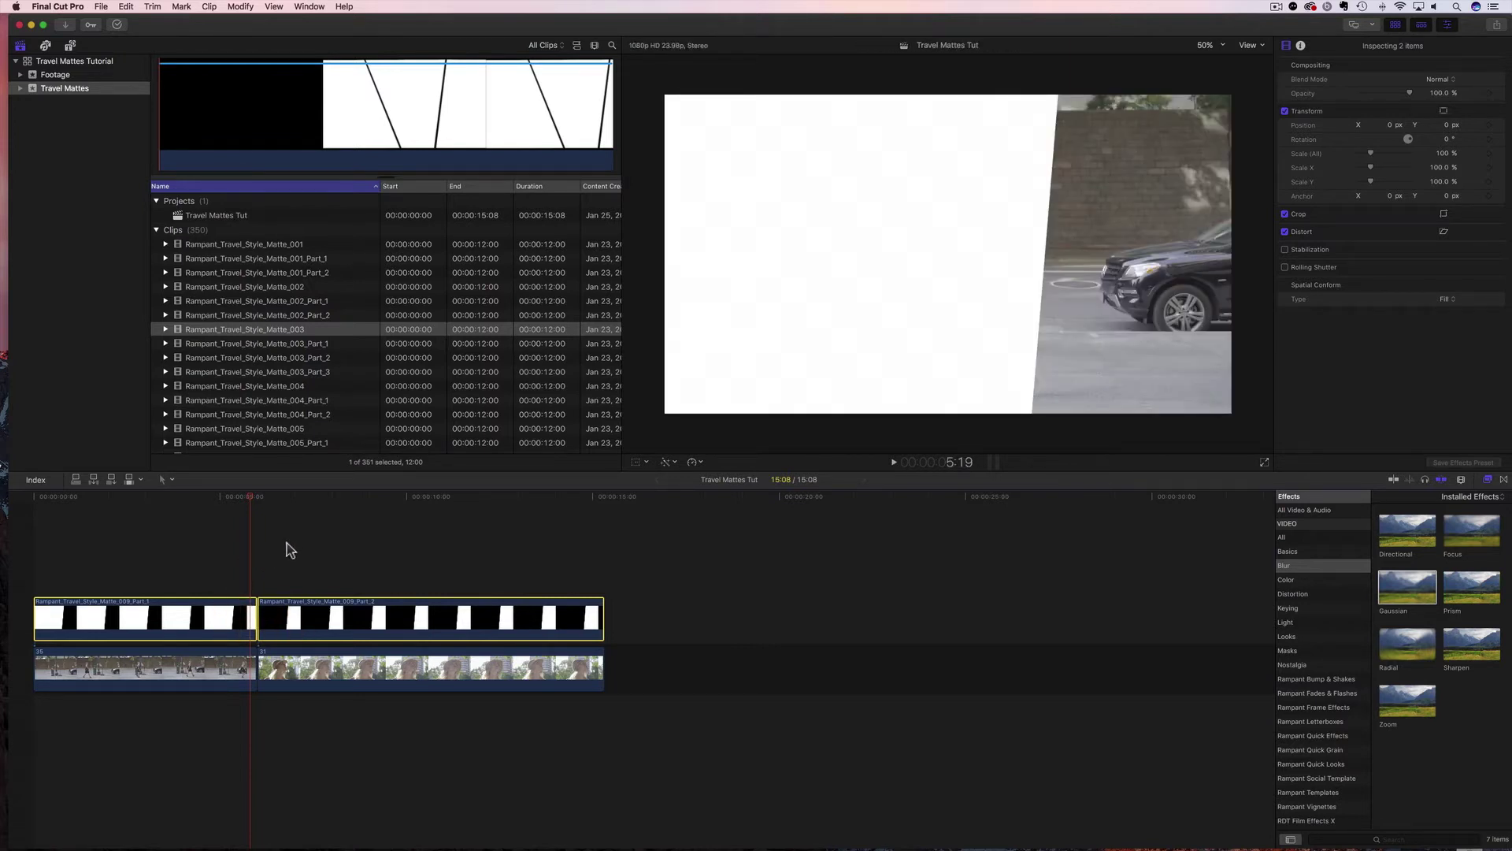
Step: Set both mattes' blend mode to Stencil Alpha and play the composite from the start
click(1442, 80)
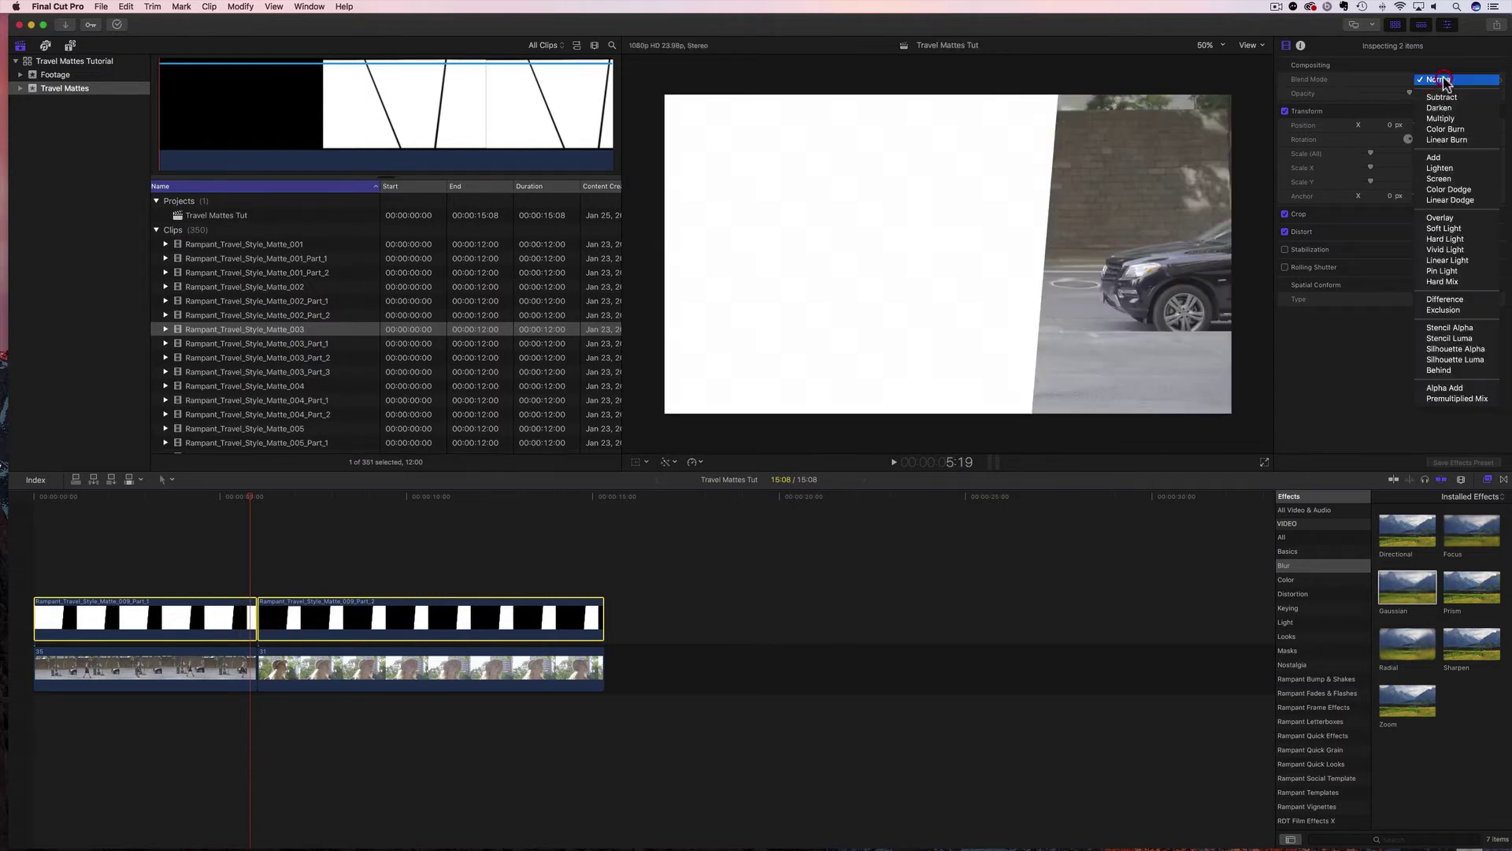
click(1449, 328)
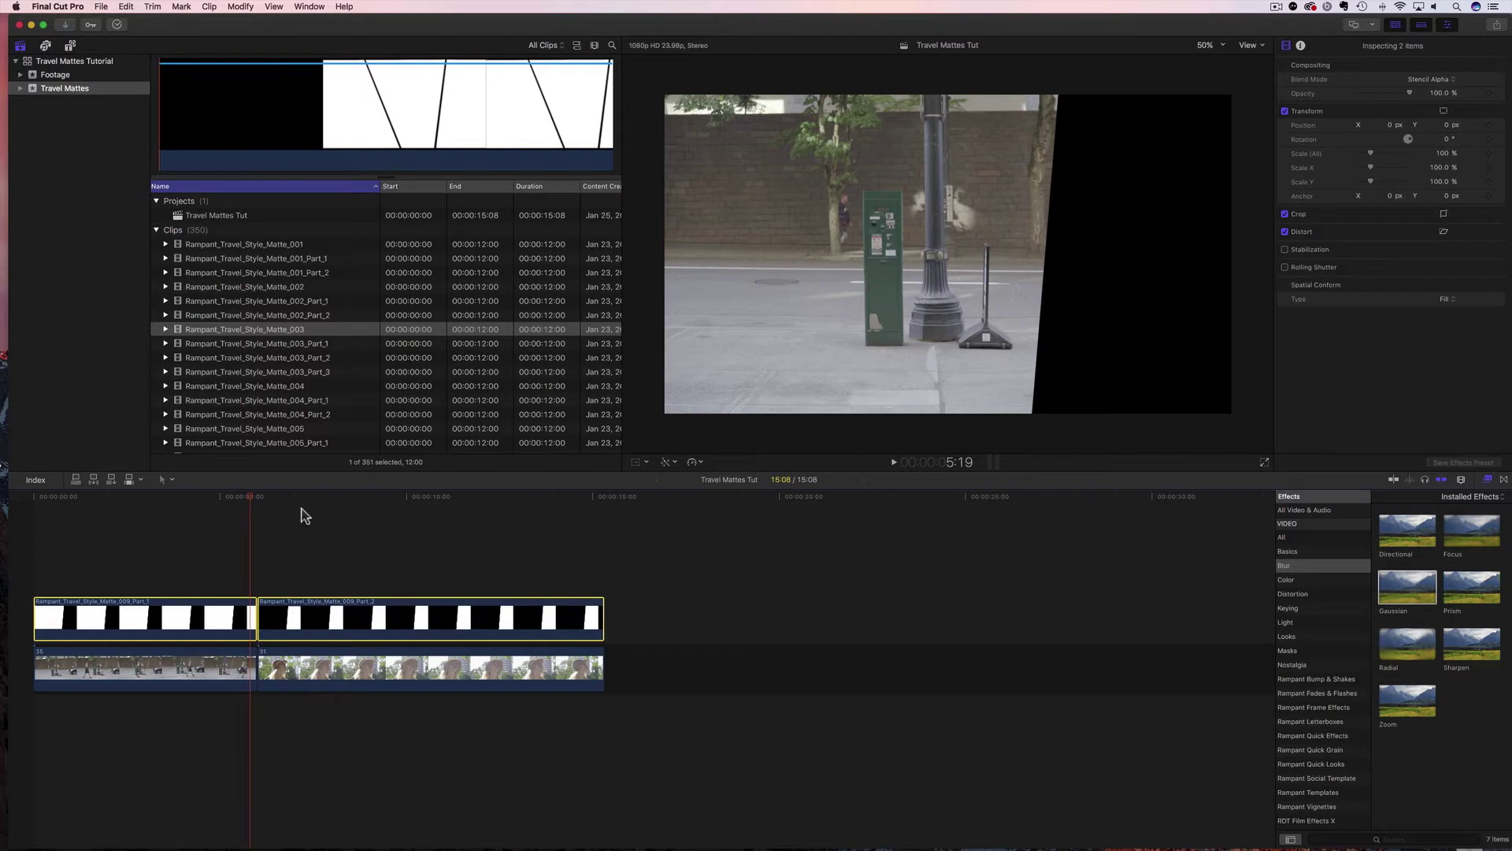
click(35, 505)
key(space)
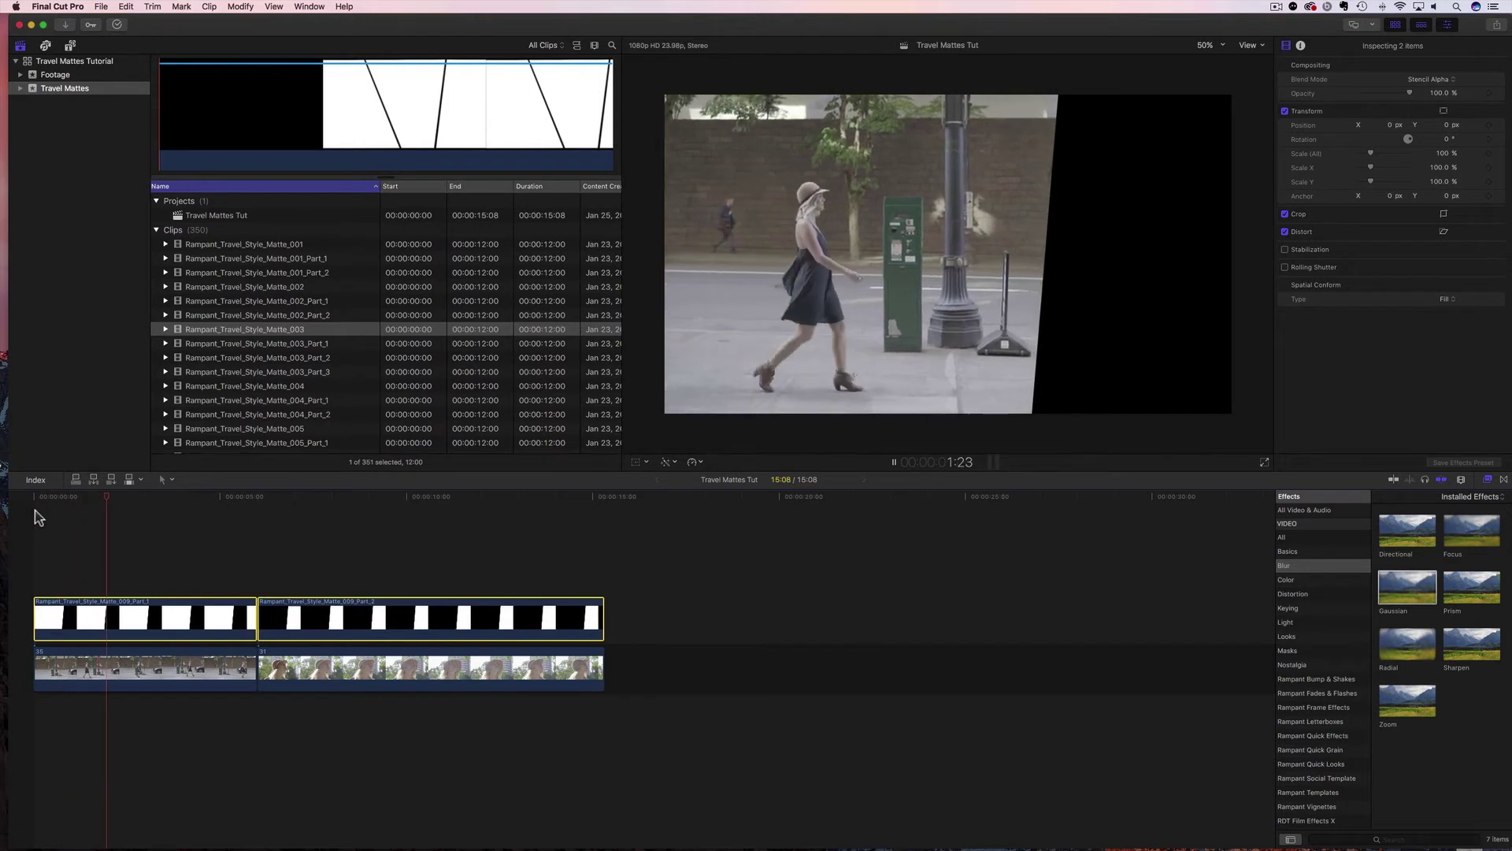
click(255, 503)
key(space)
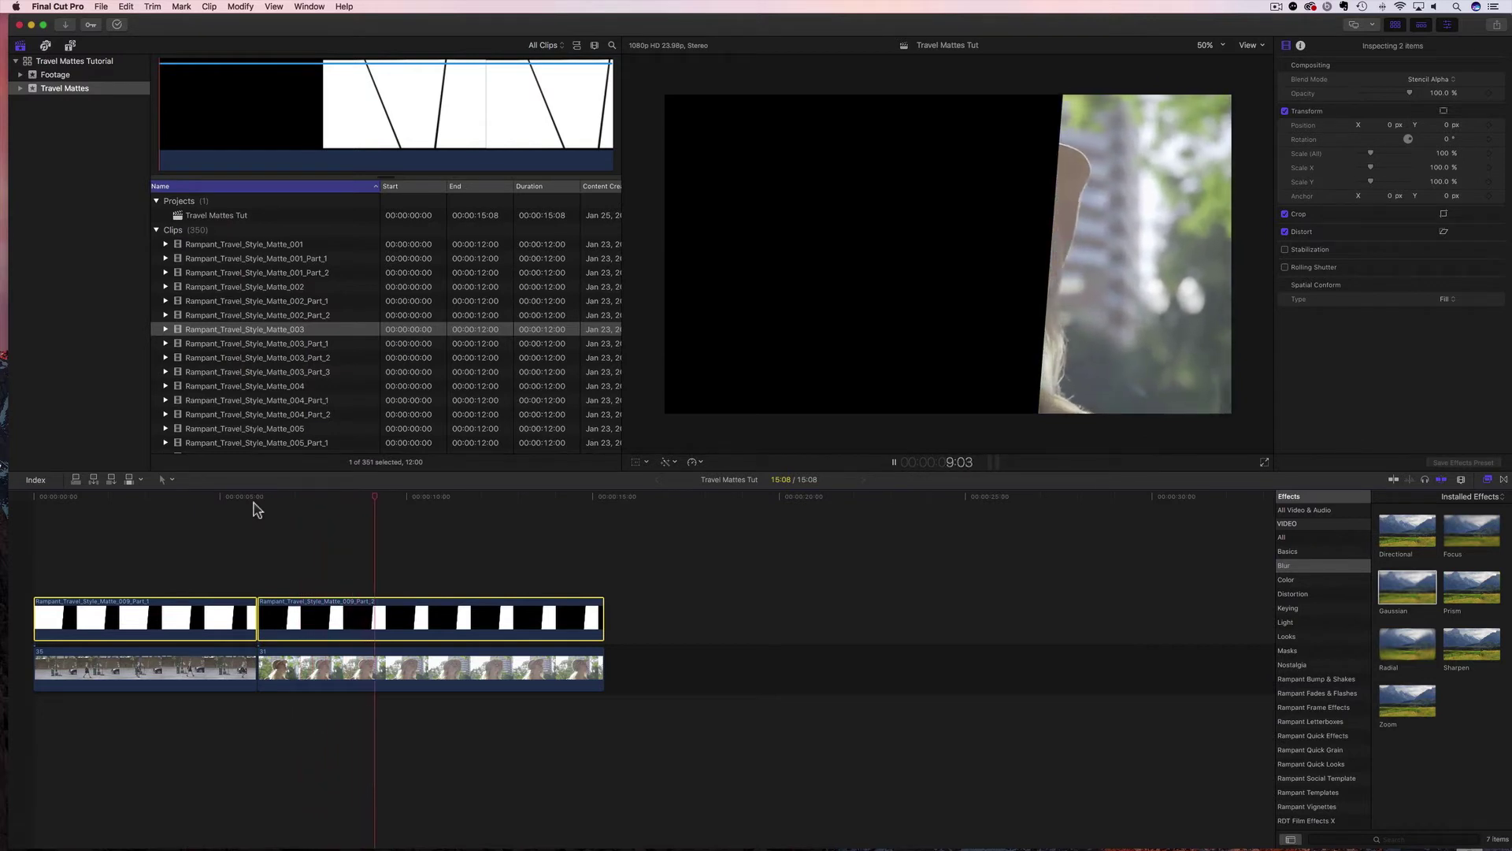
key(space)
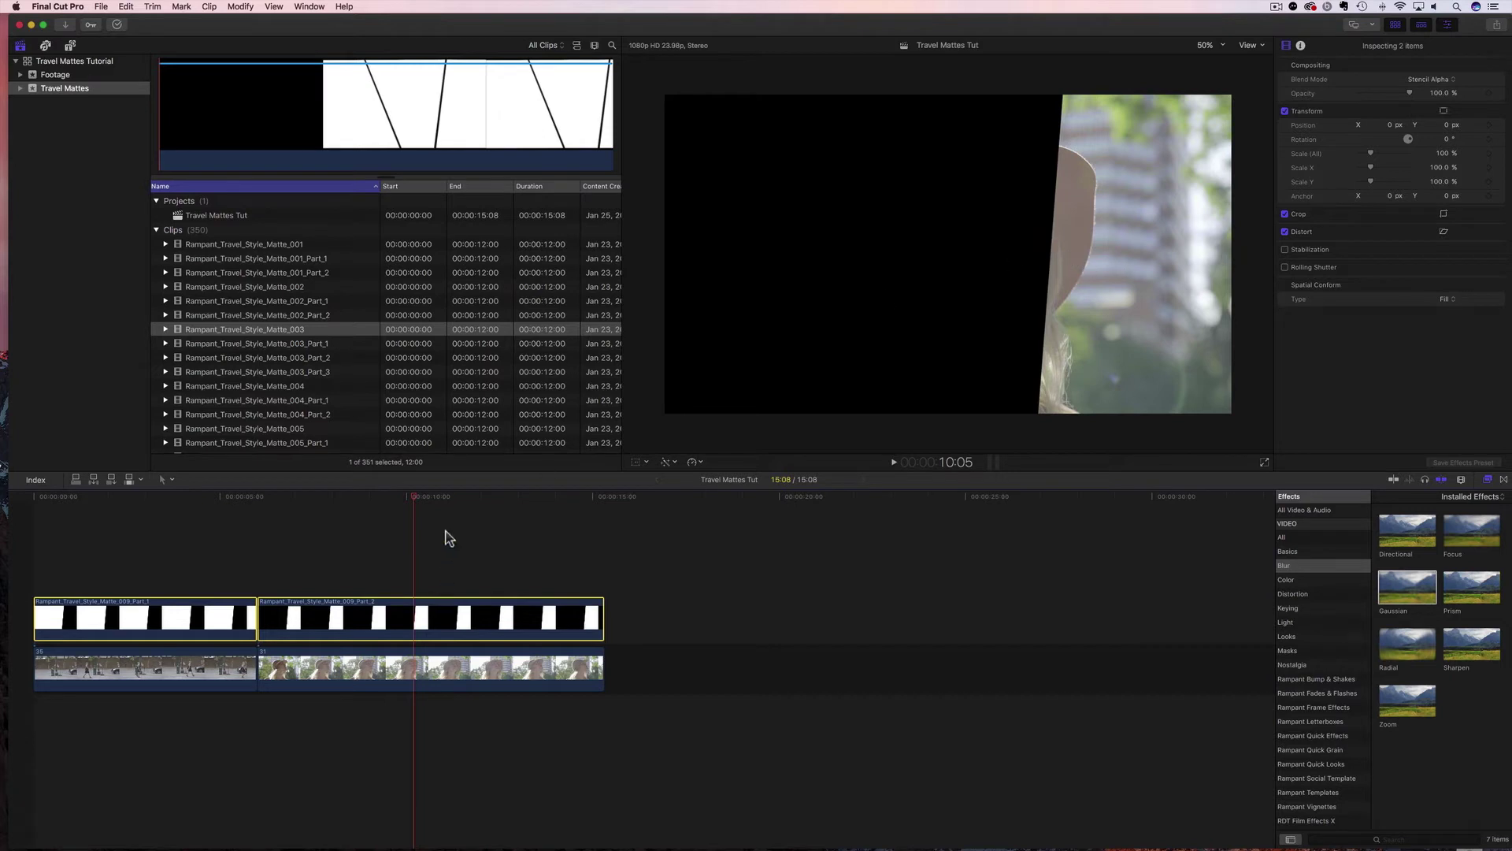
Step: Set footage clip 31's Position X to 549 px and preview the section from 6:00
click(417, 544)
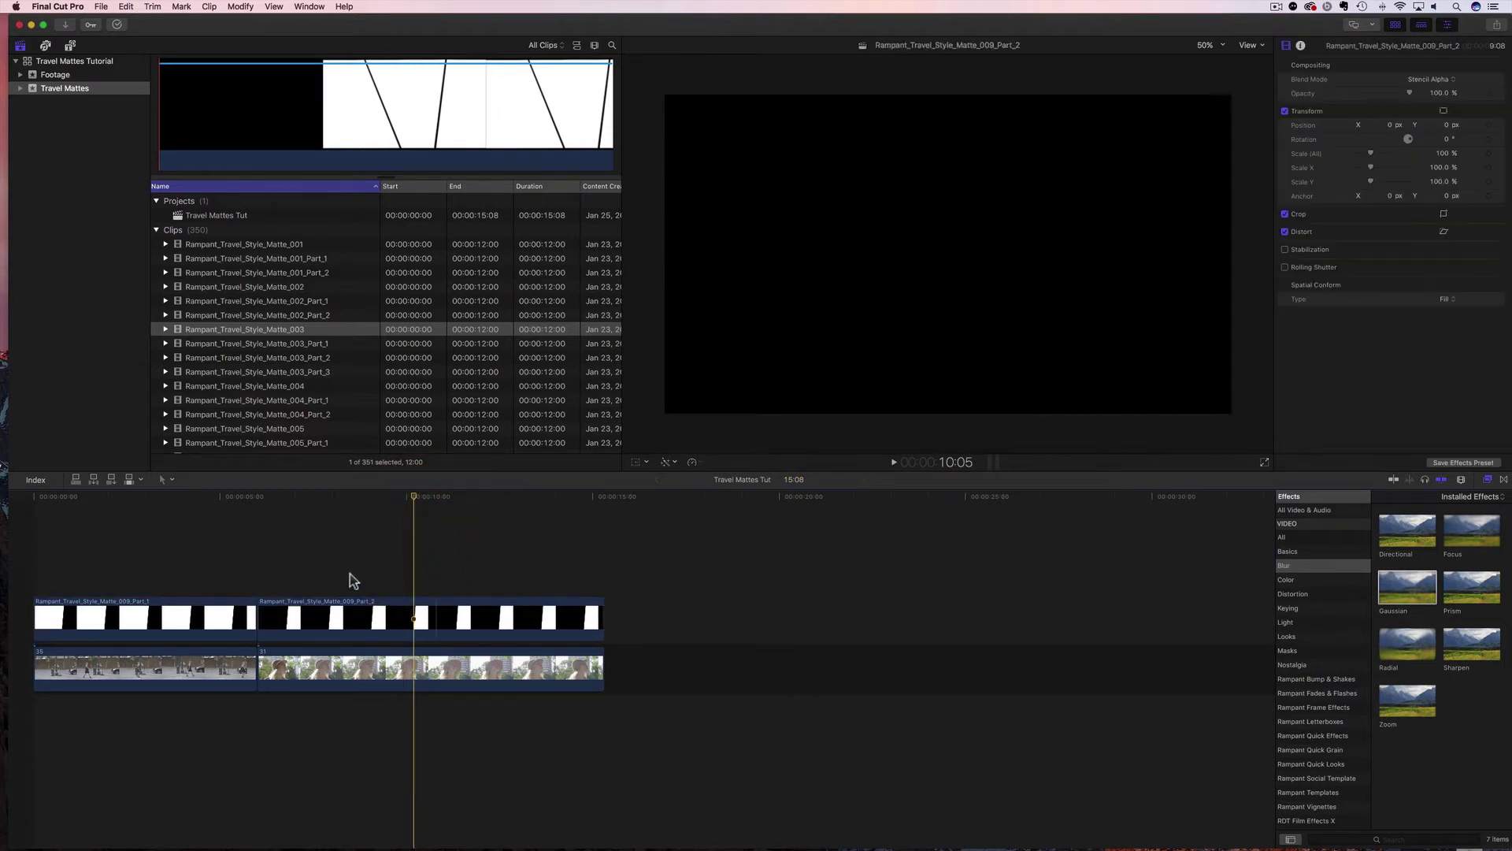
mouse_move(257, 619)
mouse_down()
mouse_move(278, 626)
mouse_move(258, 623)
mouse_up()
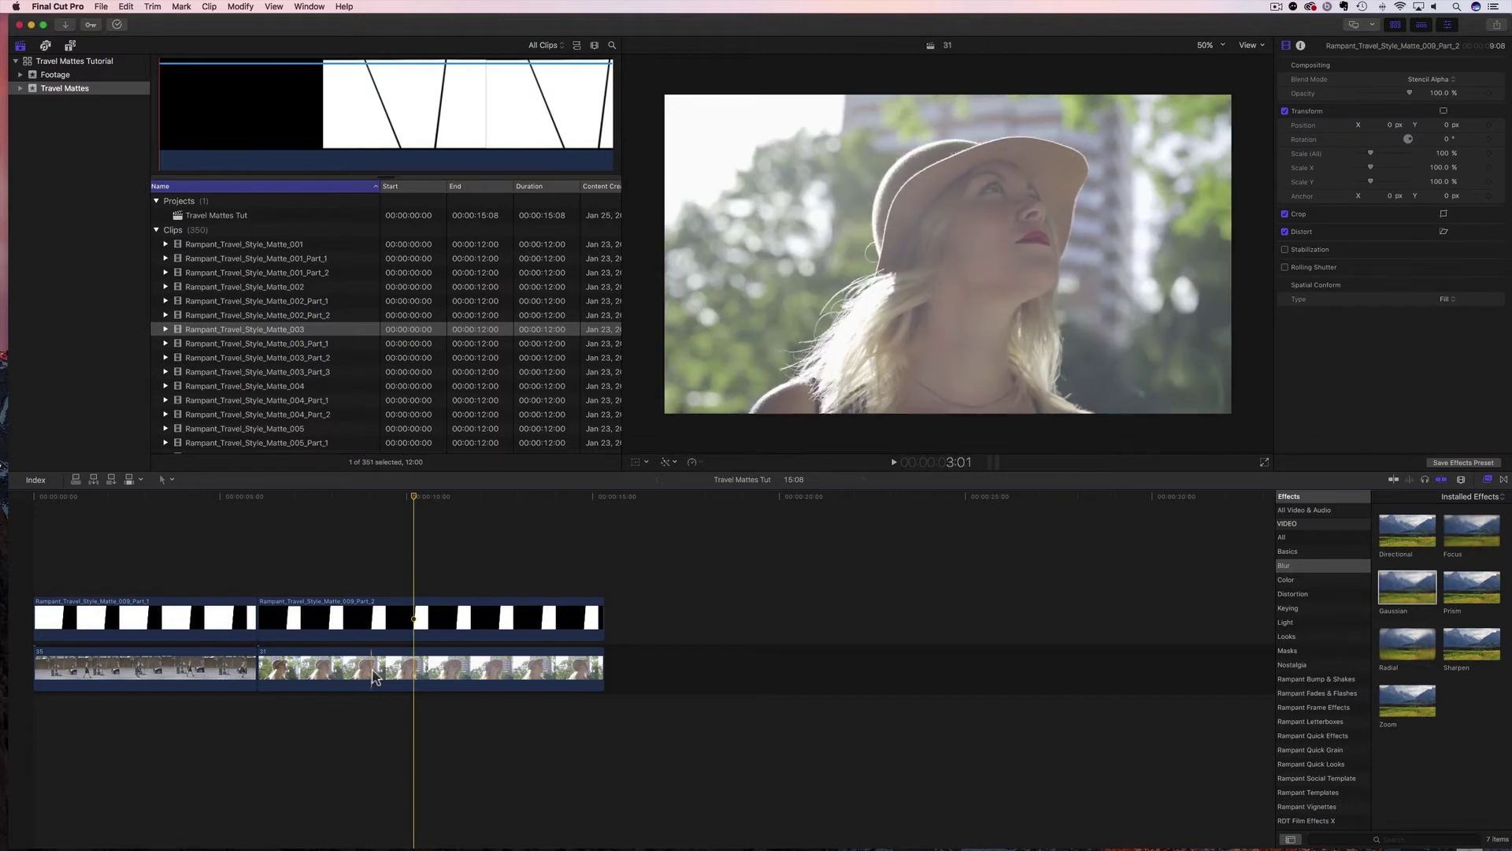
click(375, 676)
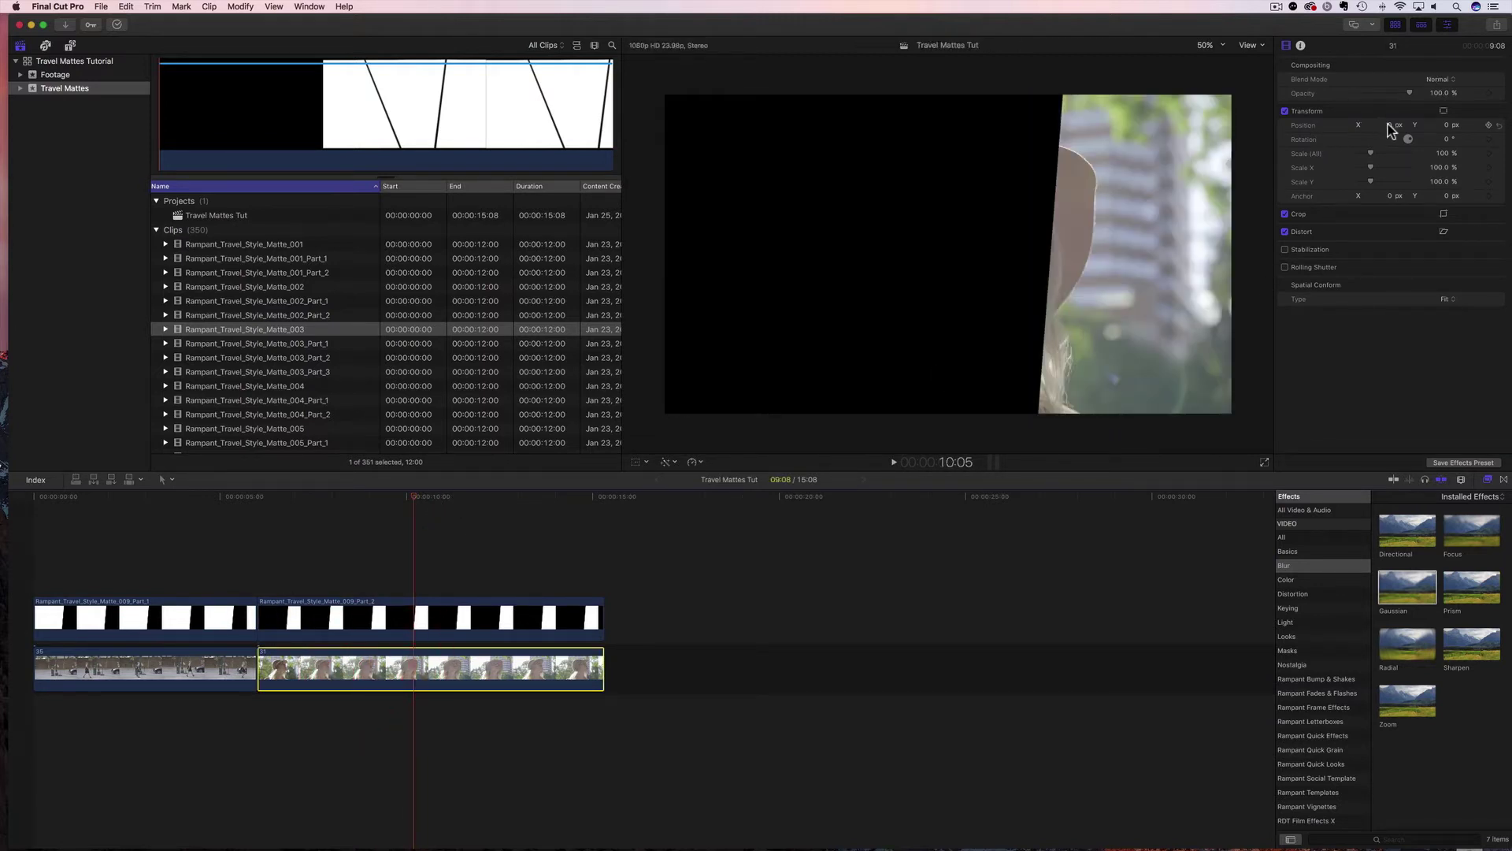
drag(1387, 125, 1459, 124)
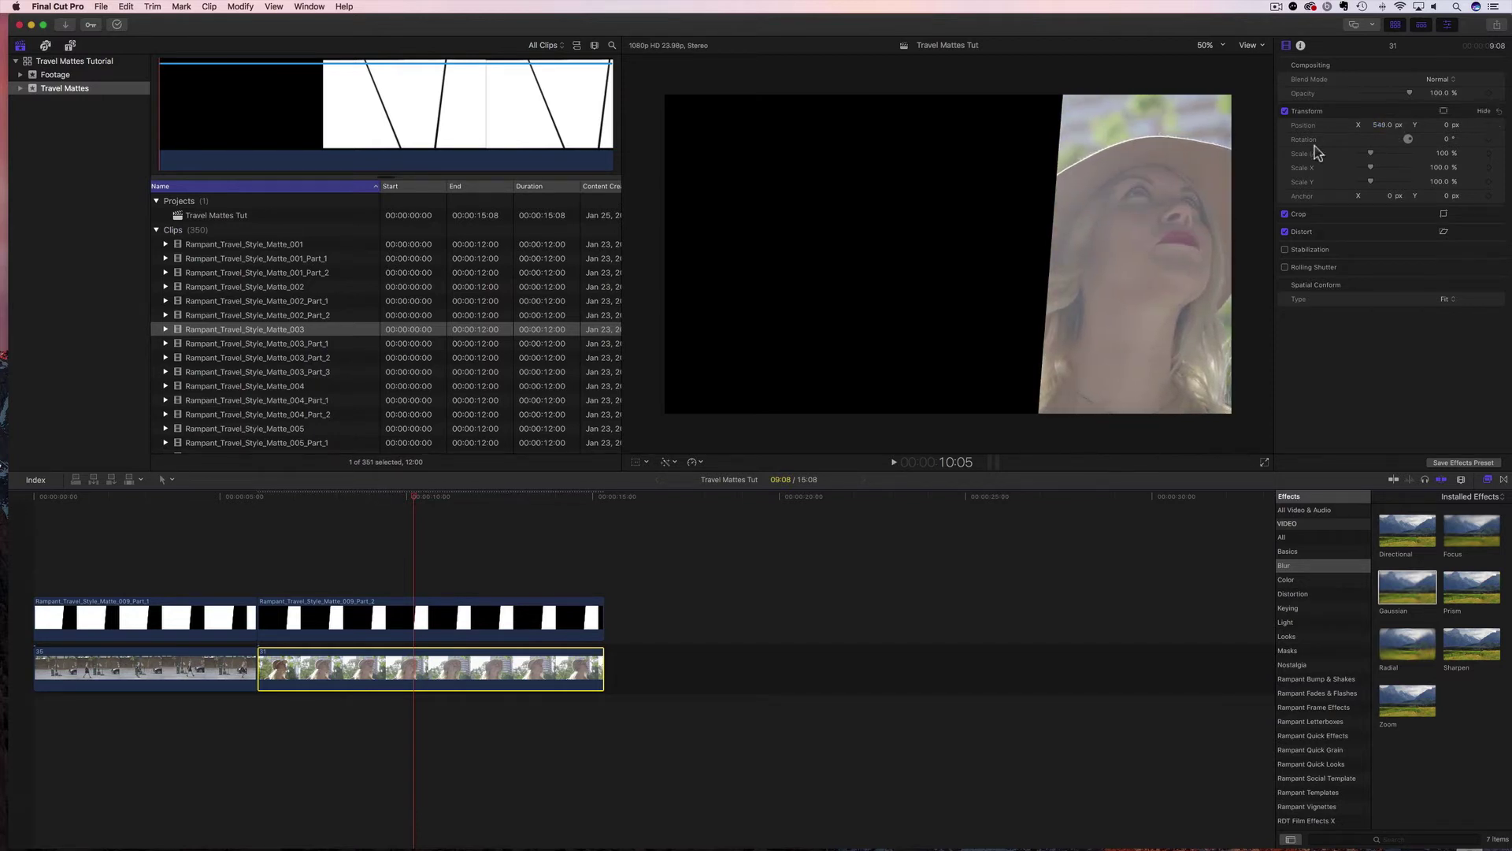
click(260, 496)
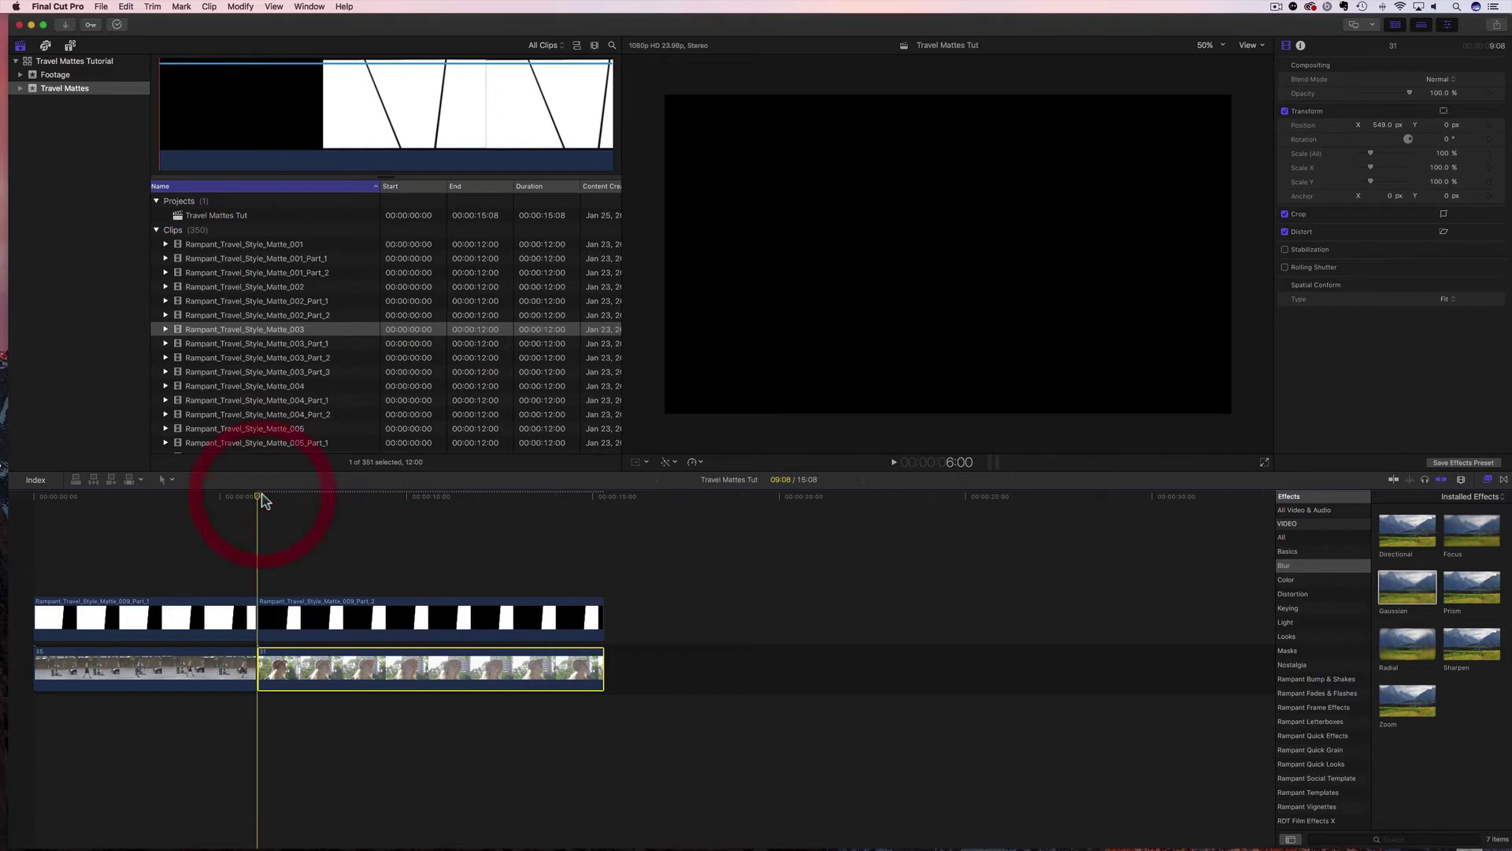
key(space)
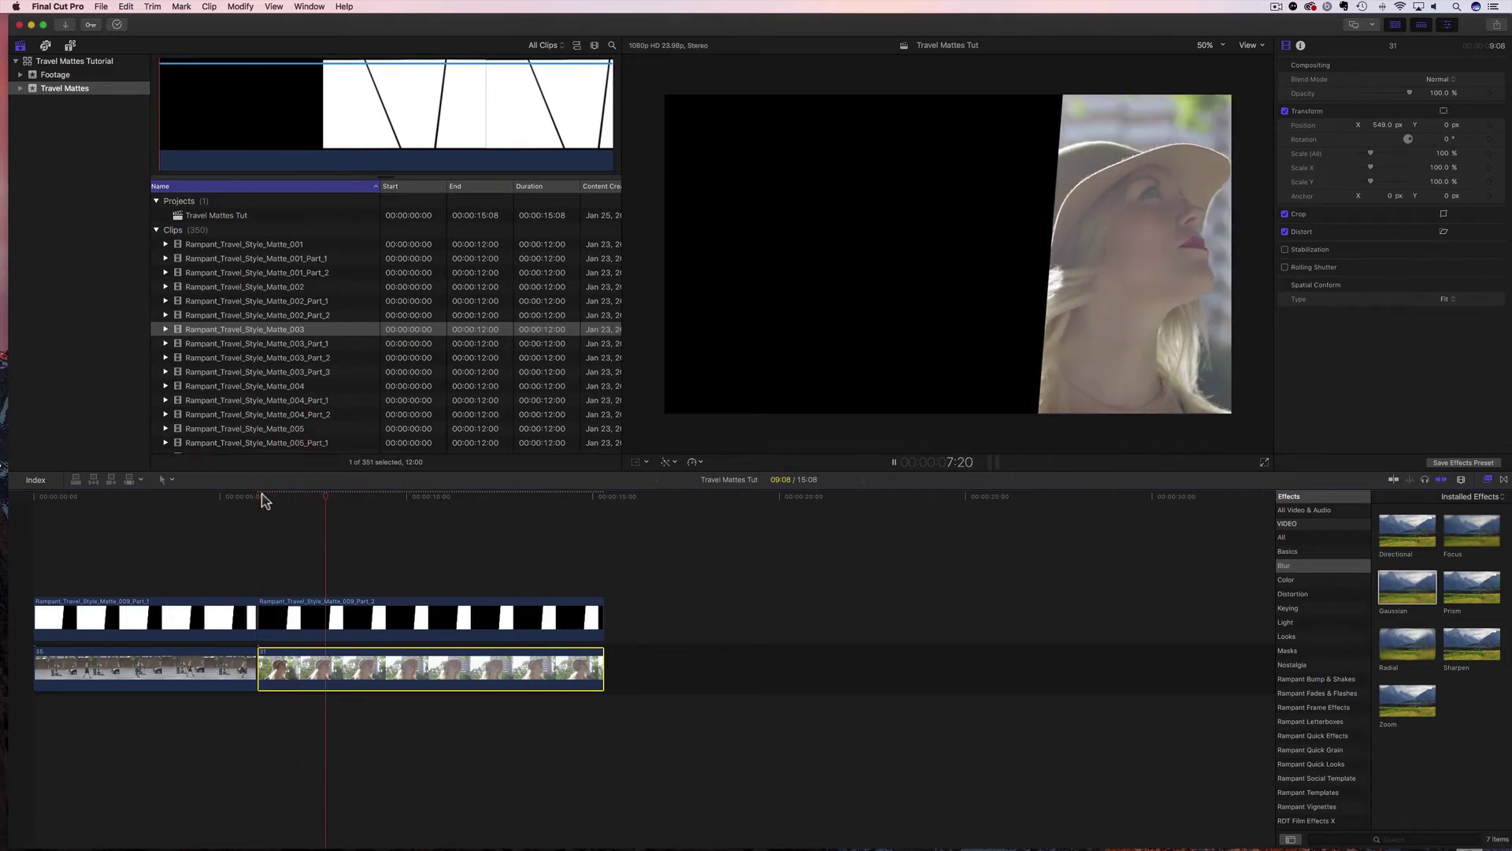
key(space)
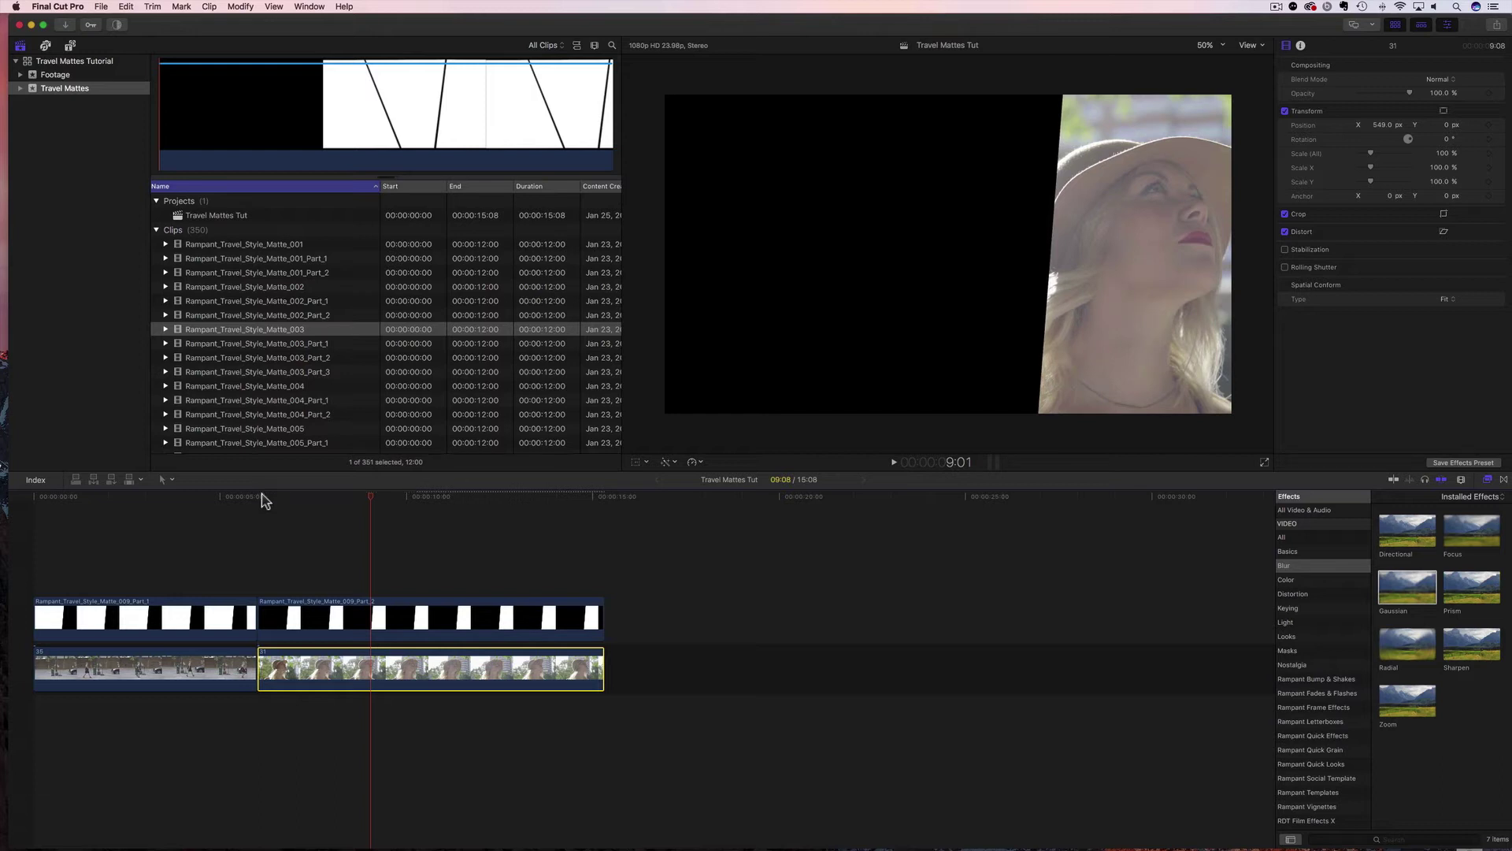
Step: Nest the first matte and footage clip 35 into a compound clip
drag(115, 564, 130, 673)
right_click(126, 672)
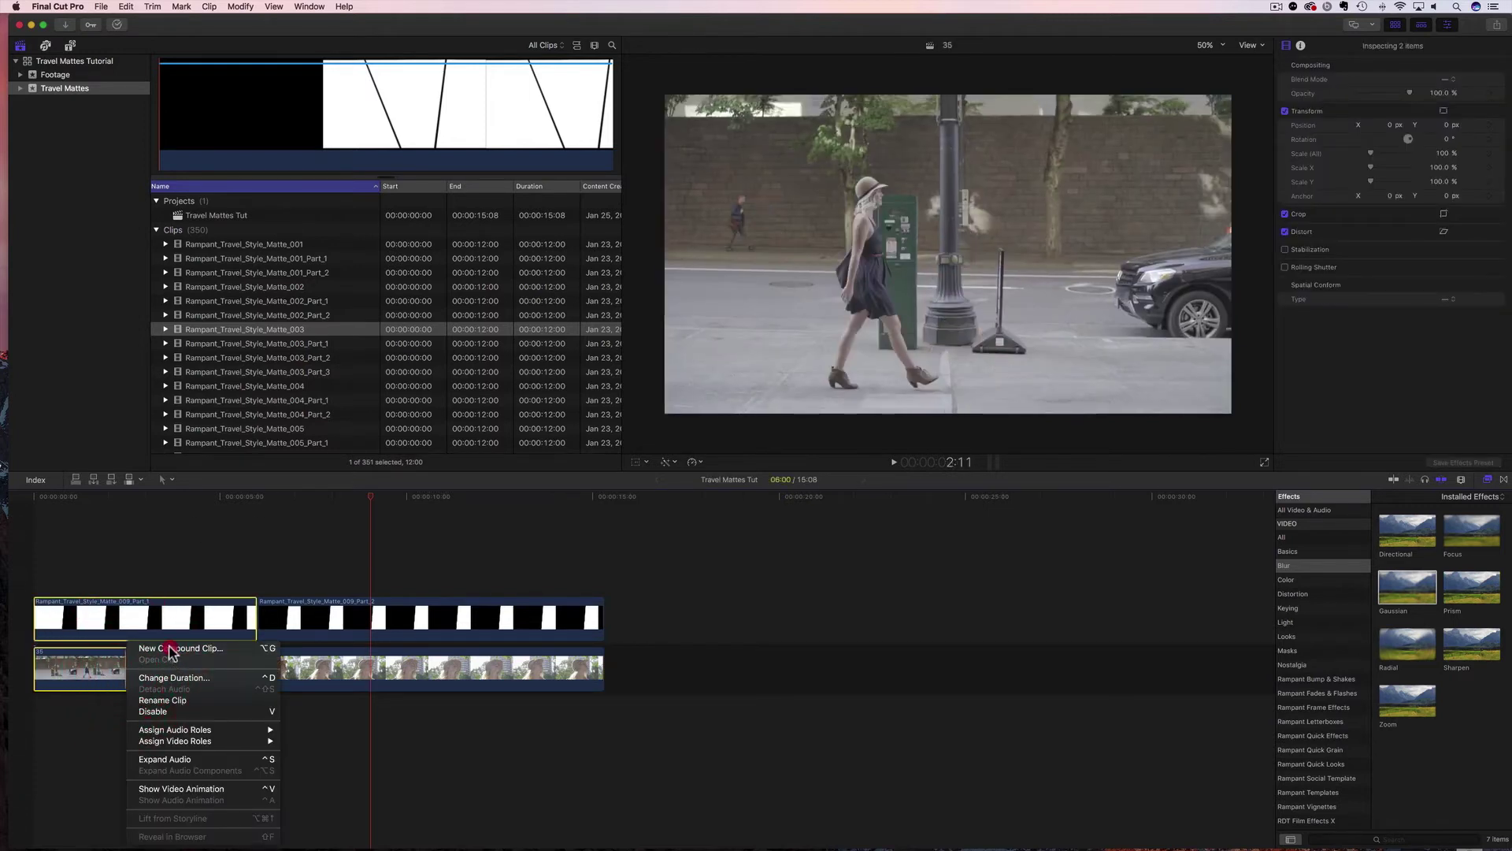
click(157, 648)
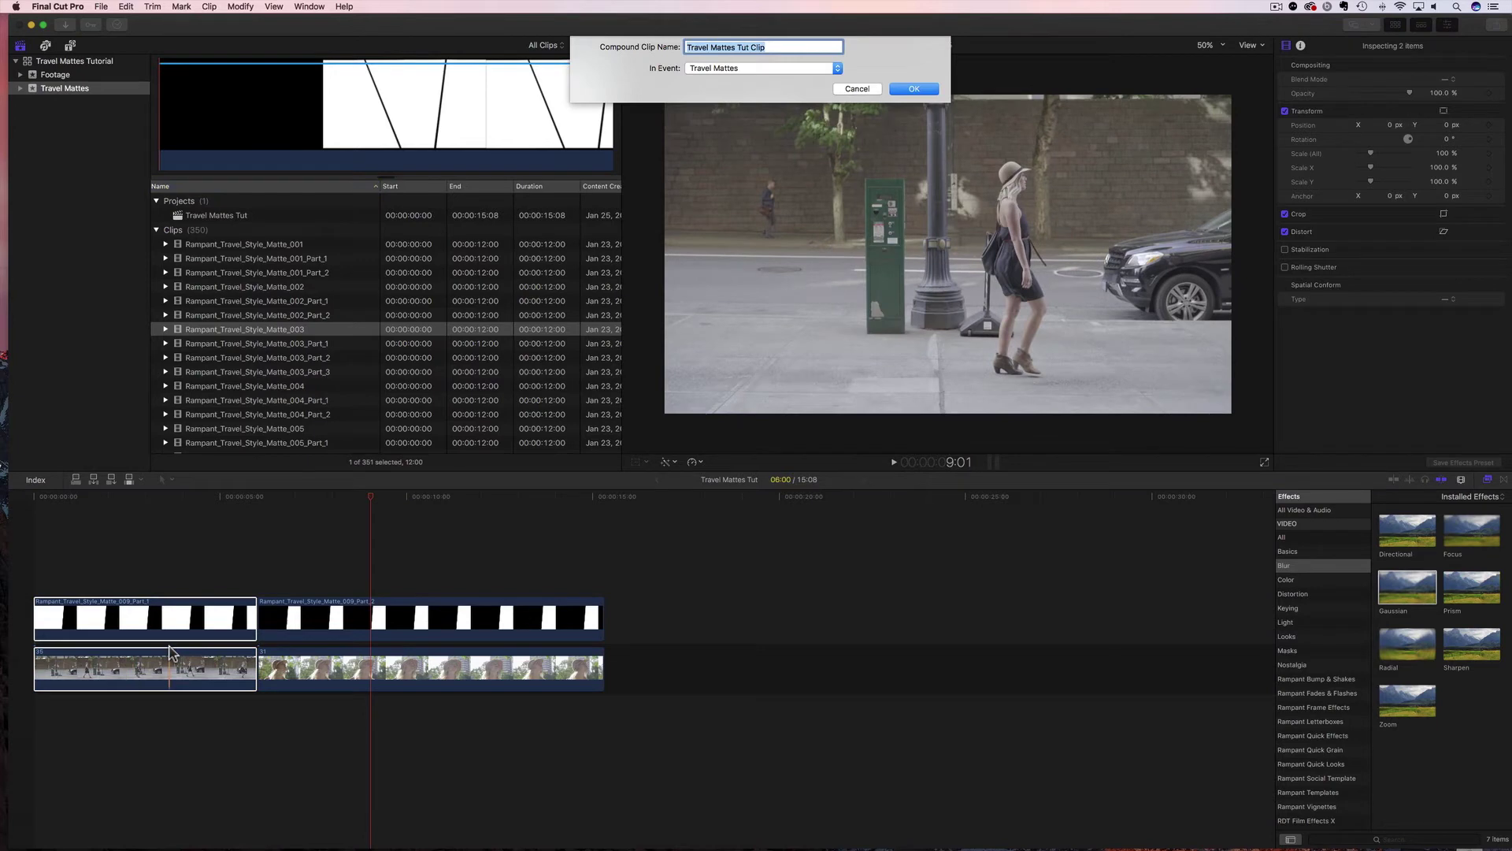
key(Return)
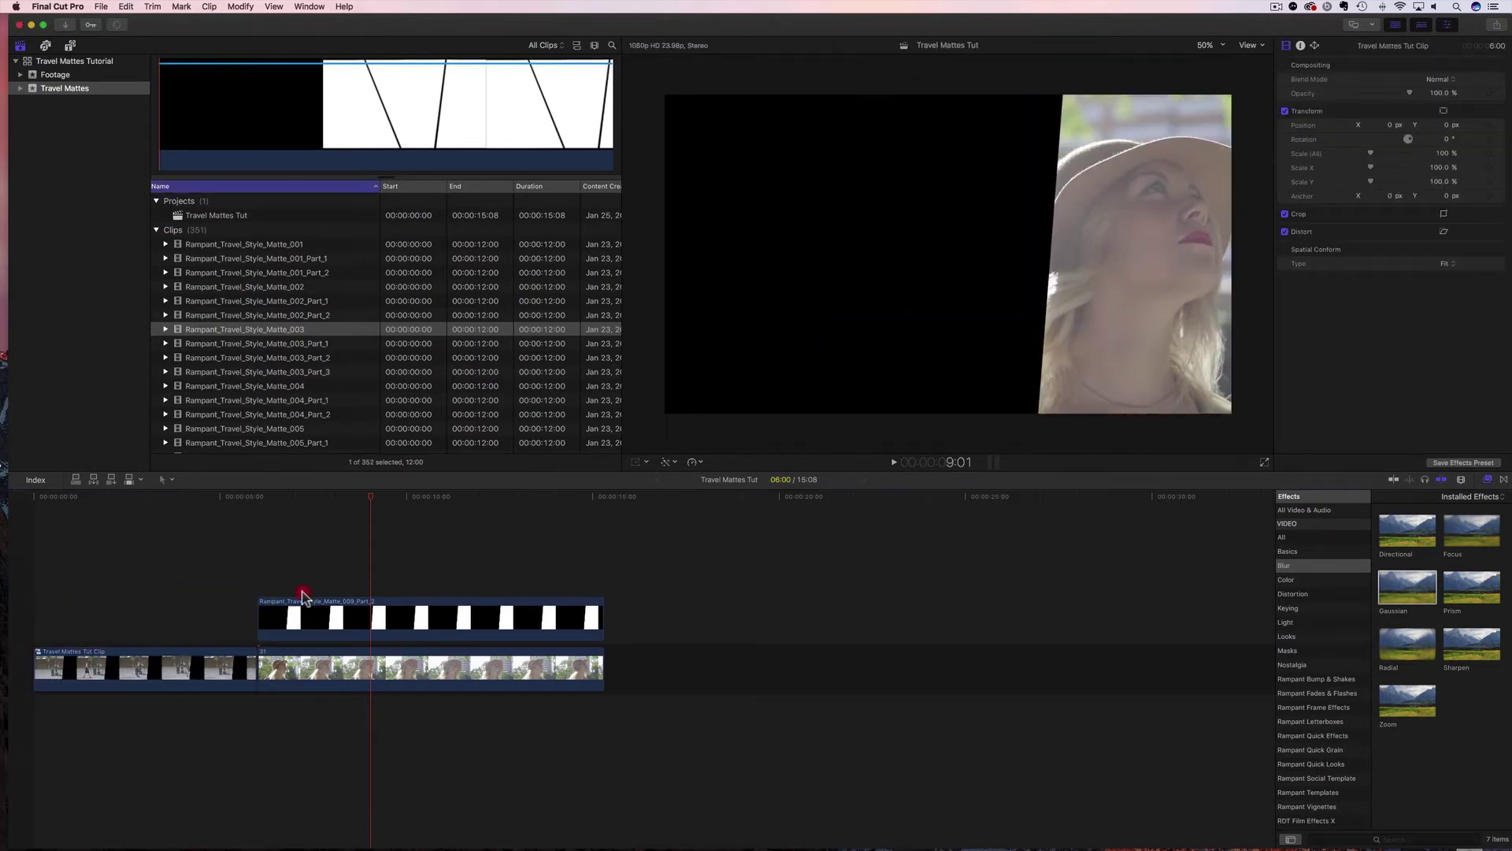
Step: Nest the second matte with clip 31 into a compound clip and stack it above the first at 0:00
click(307, 617)
super+click(297, 661)
right_click(297, 662)
click(341, 653)
key(Return)
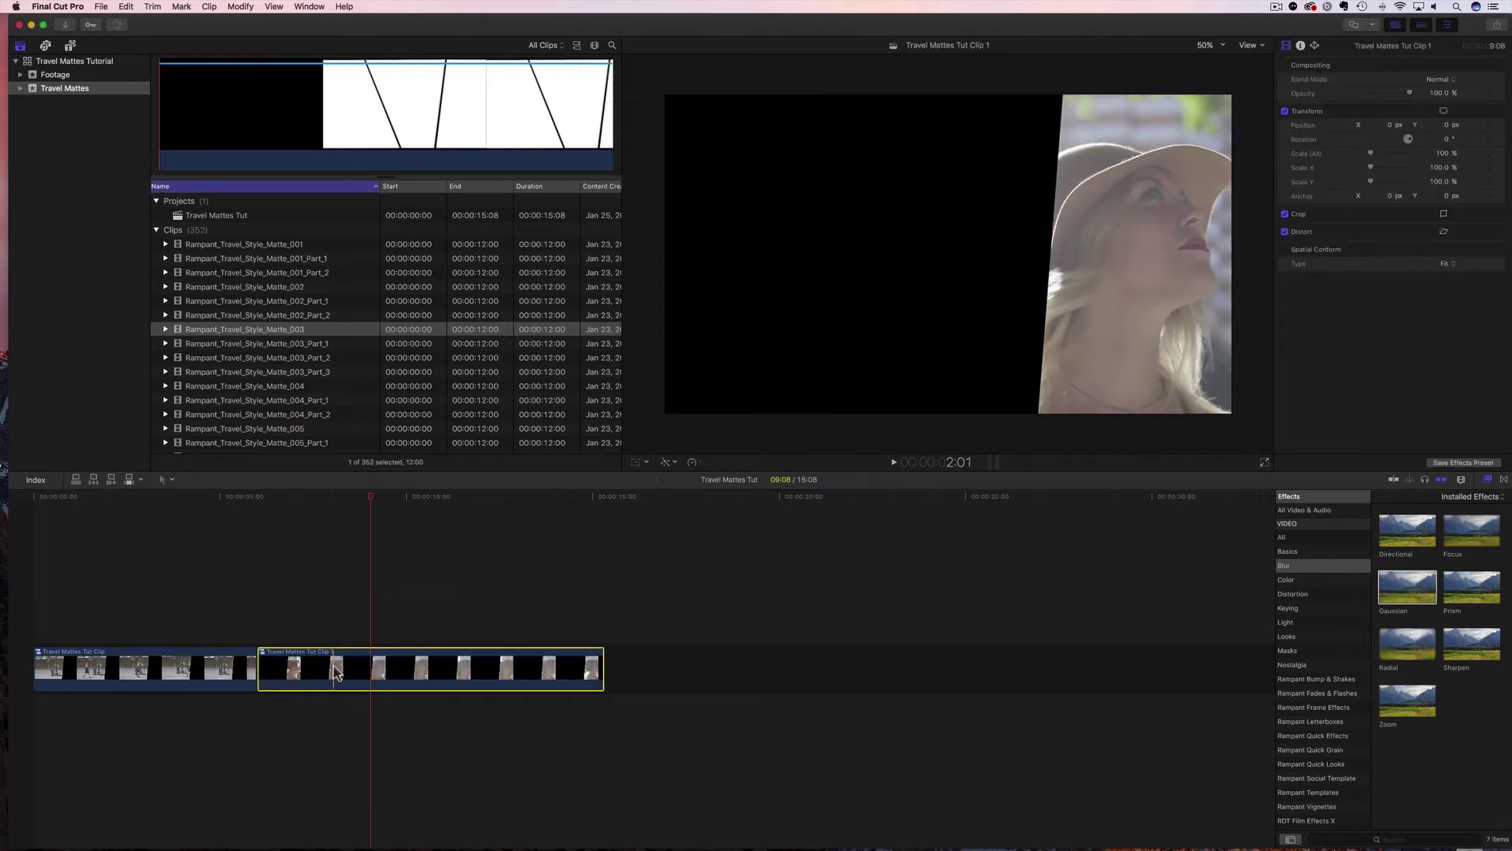
drag(339, 653, 82, 603)
drag(93, 496, 25, 495)
Step: Play the stacked split-screen composite from the start and inspect frames at 2:01 and 2:07
key(space)
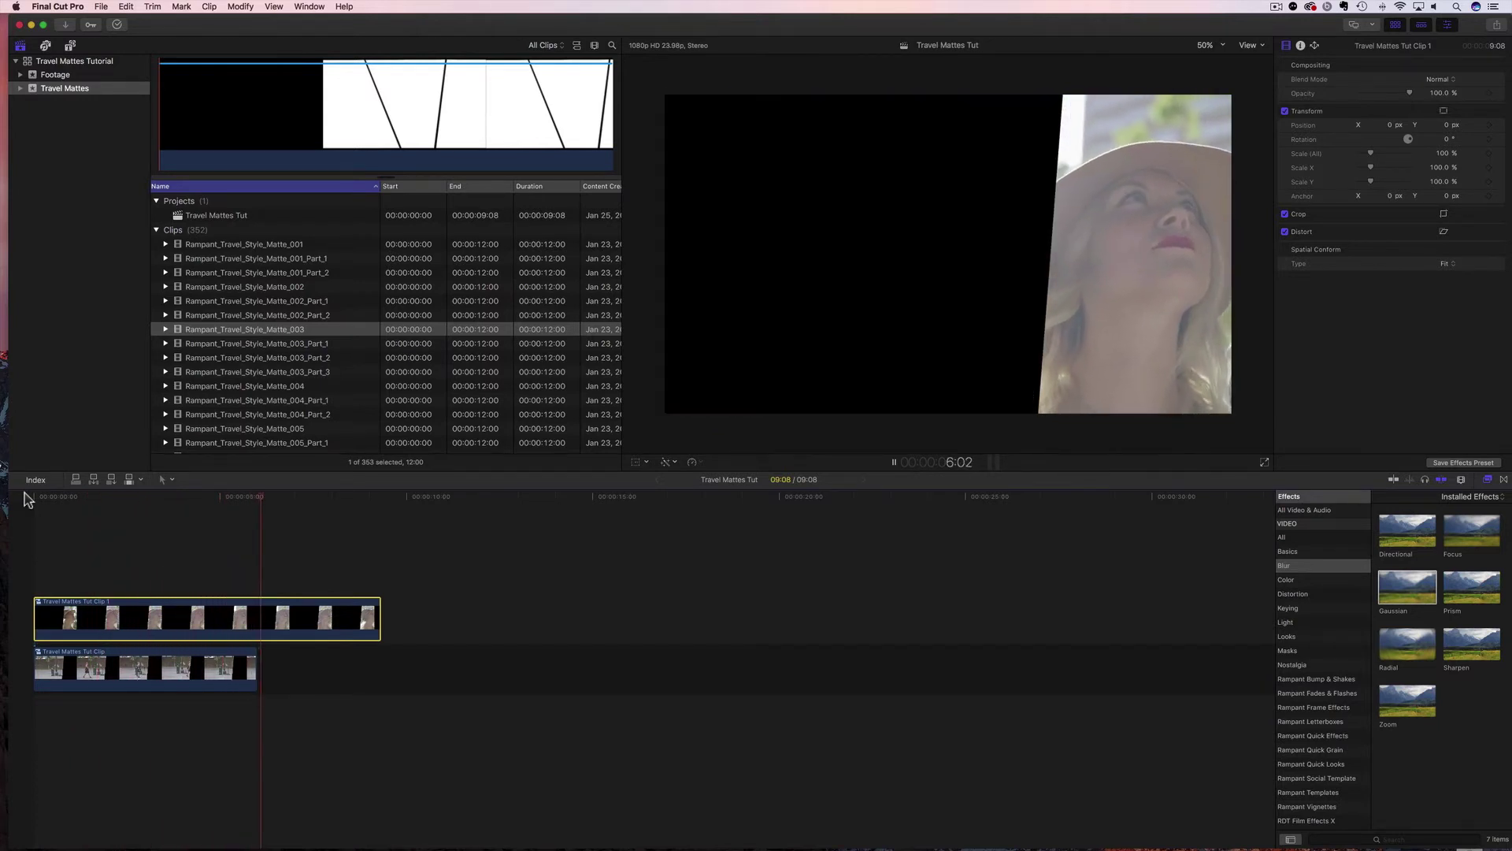
key(space)
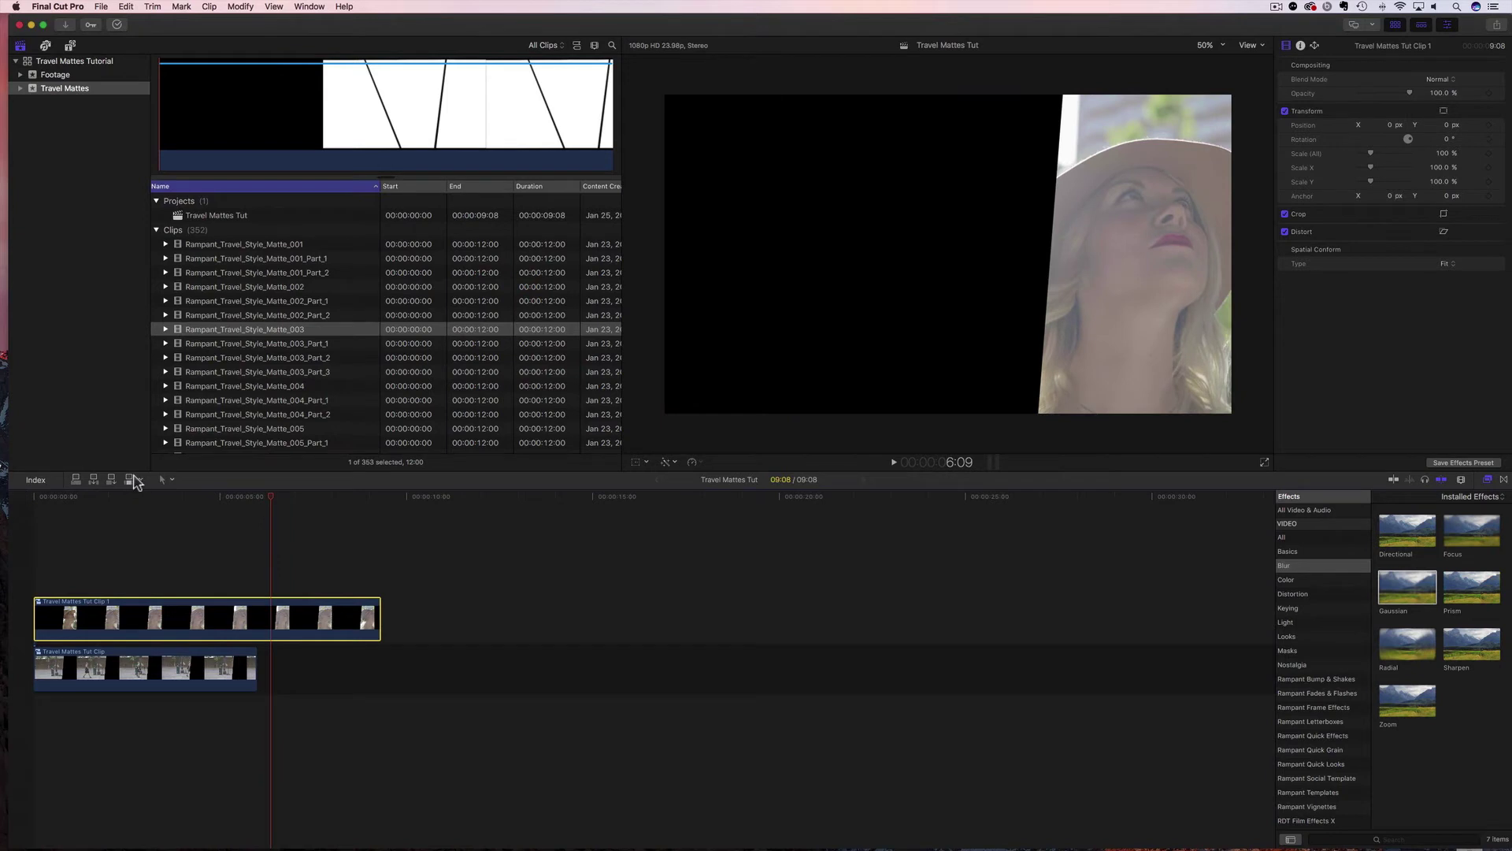
key(space)
key(Home)
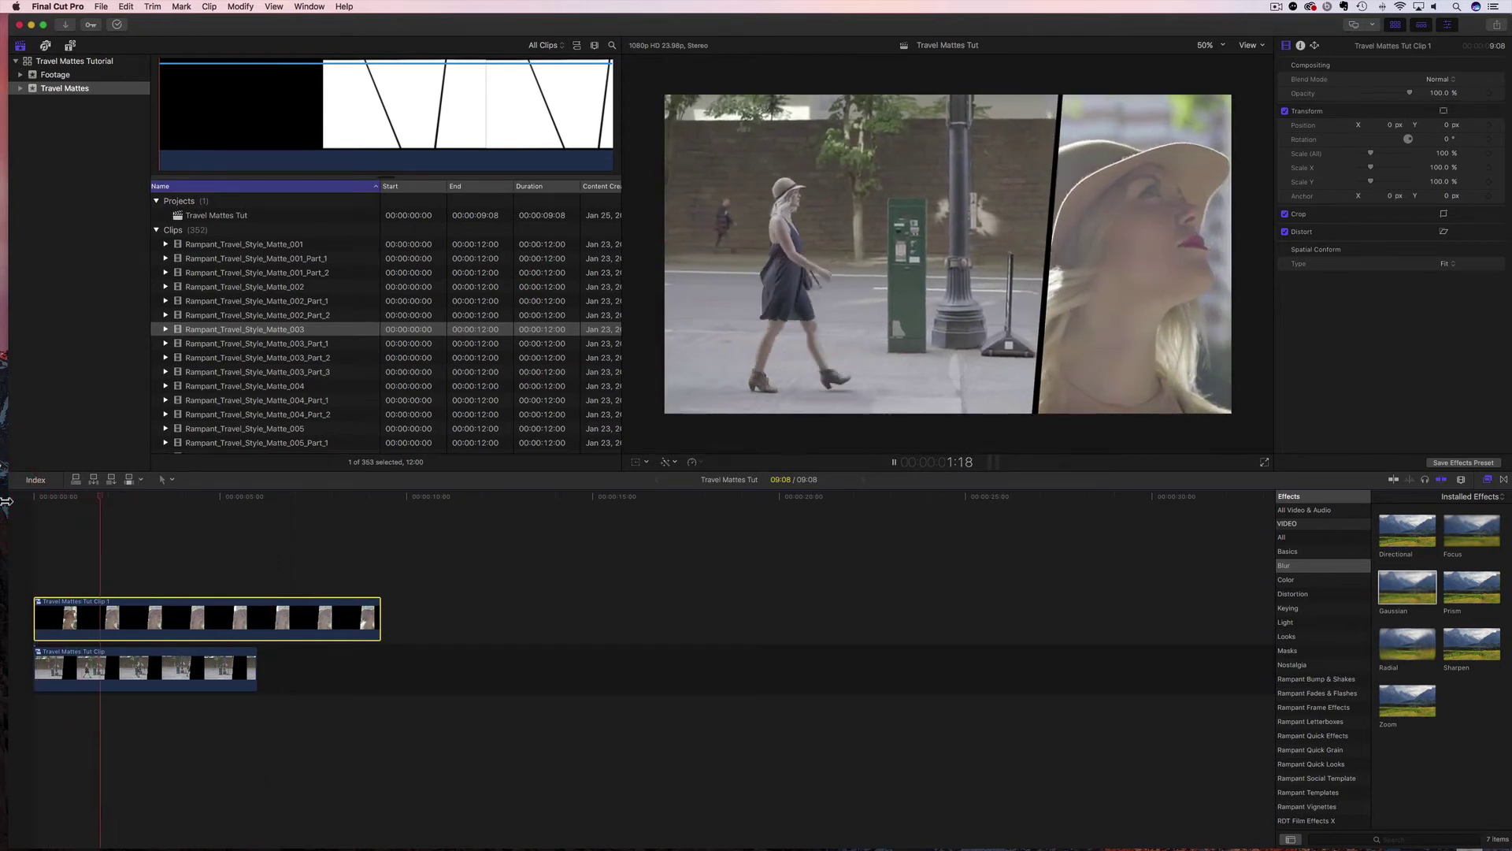
key(space)
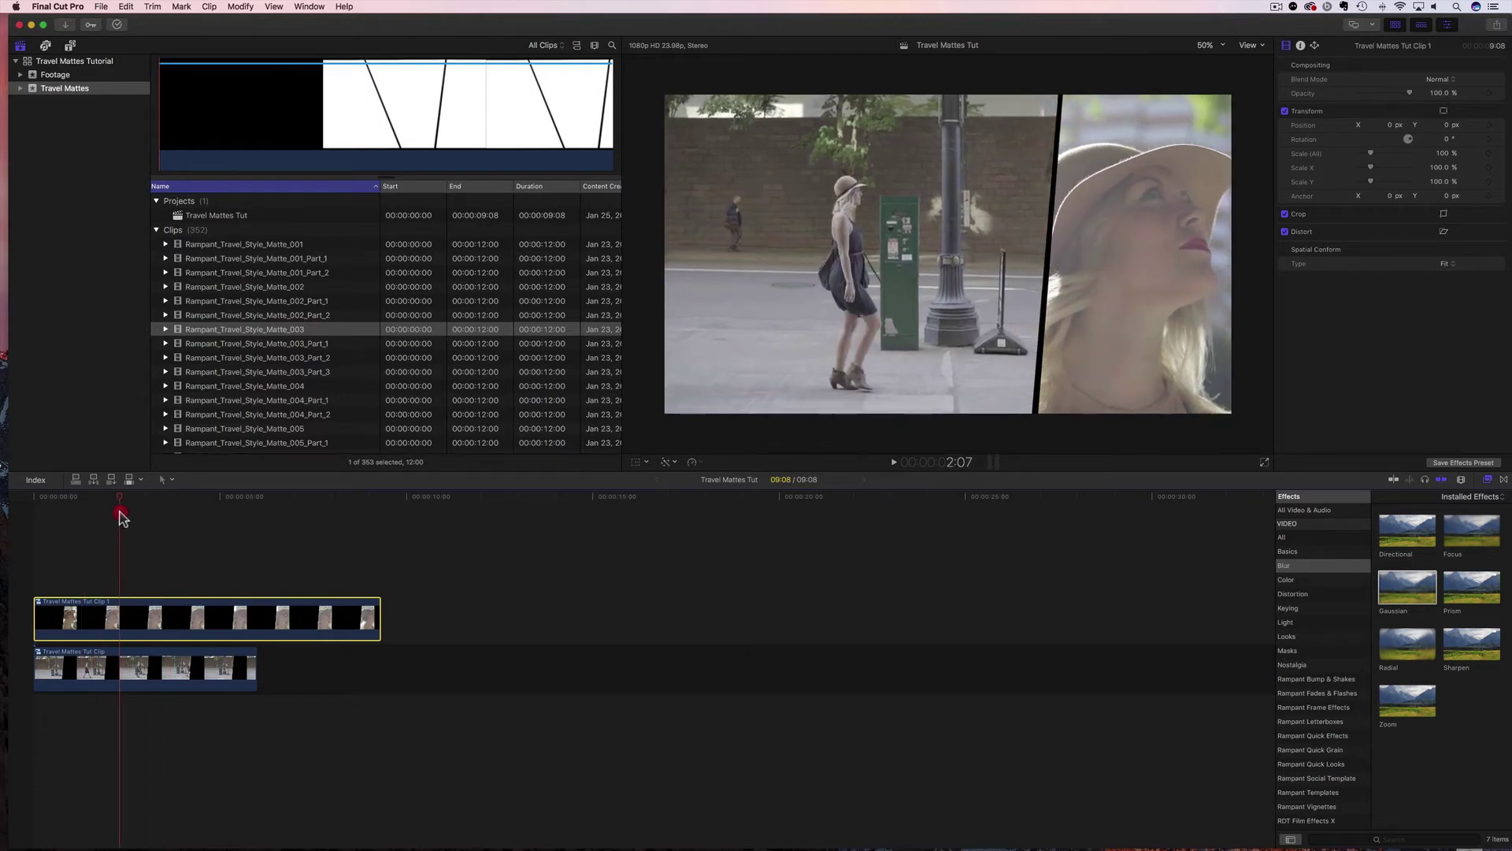
drag(138, 495, 111, 496)
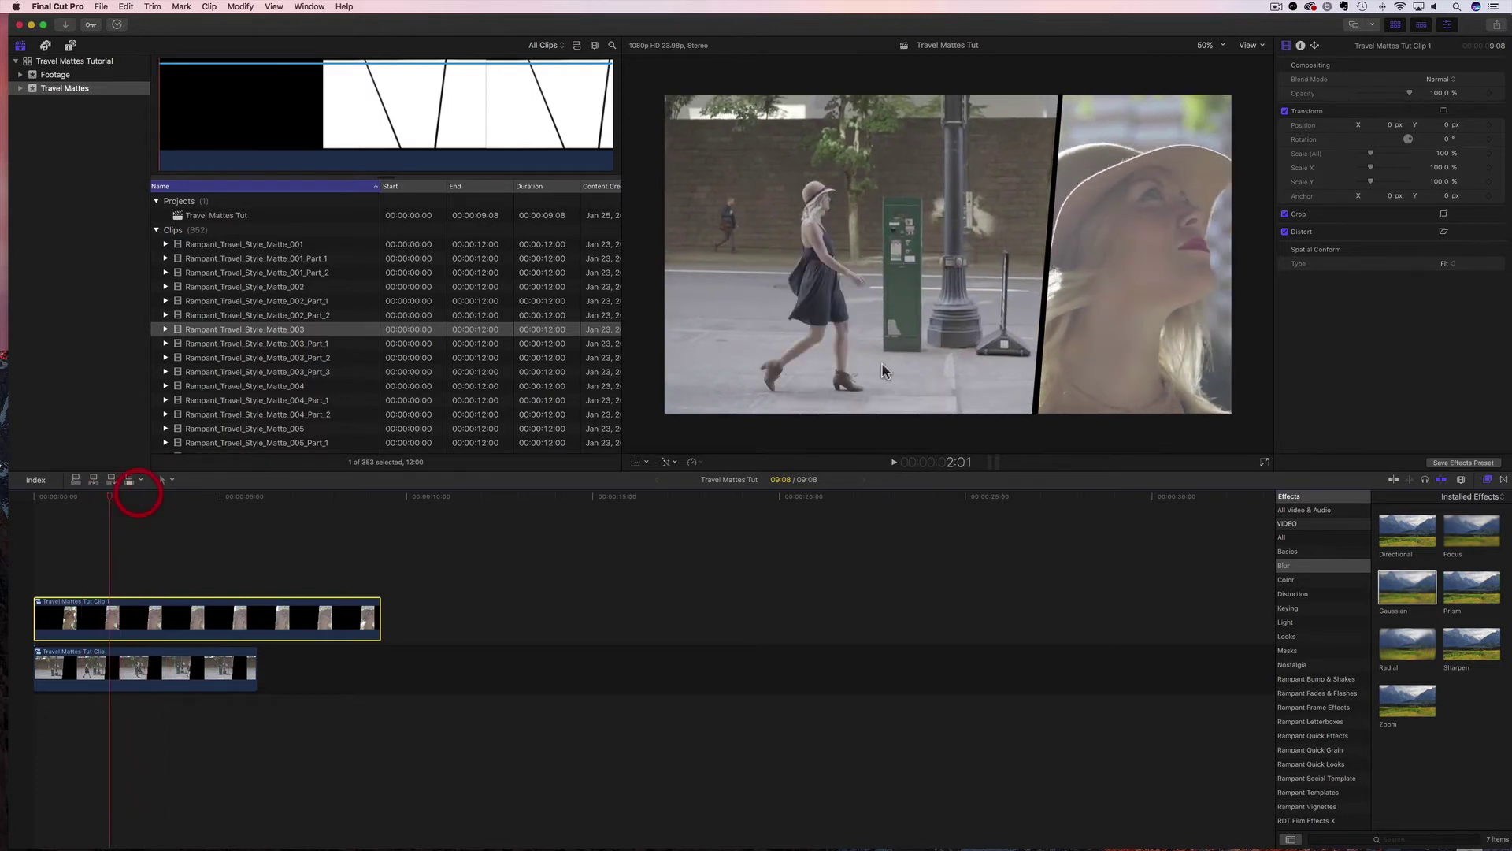
click(120, 497)
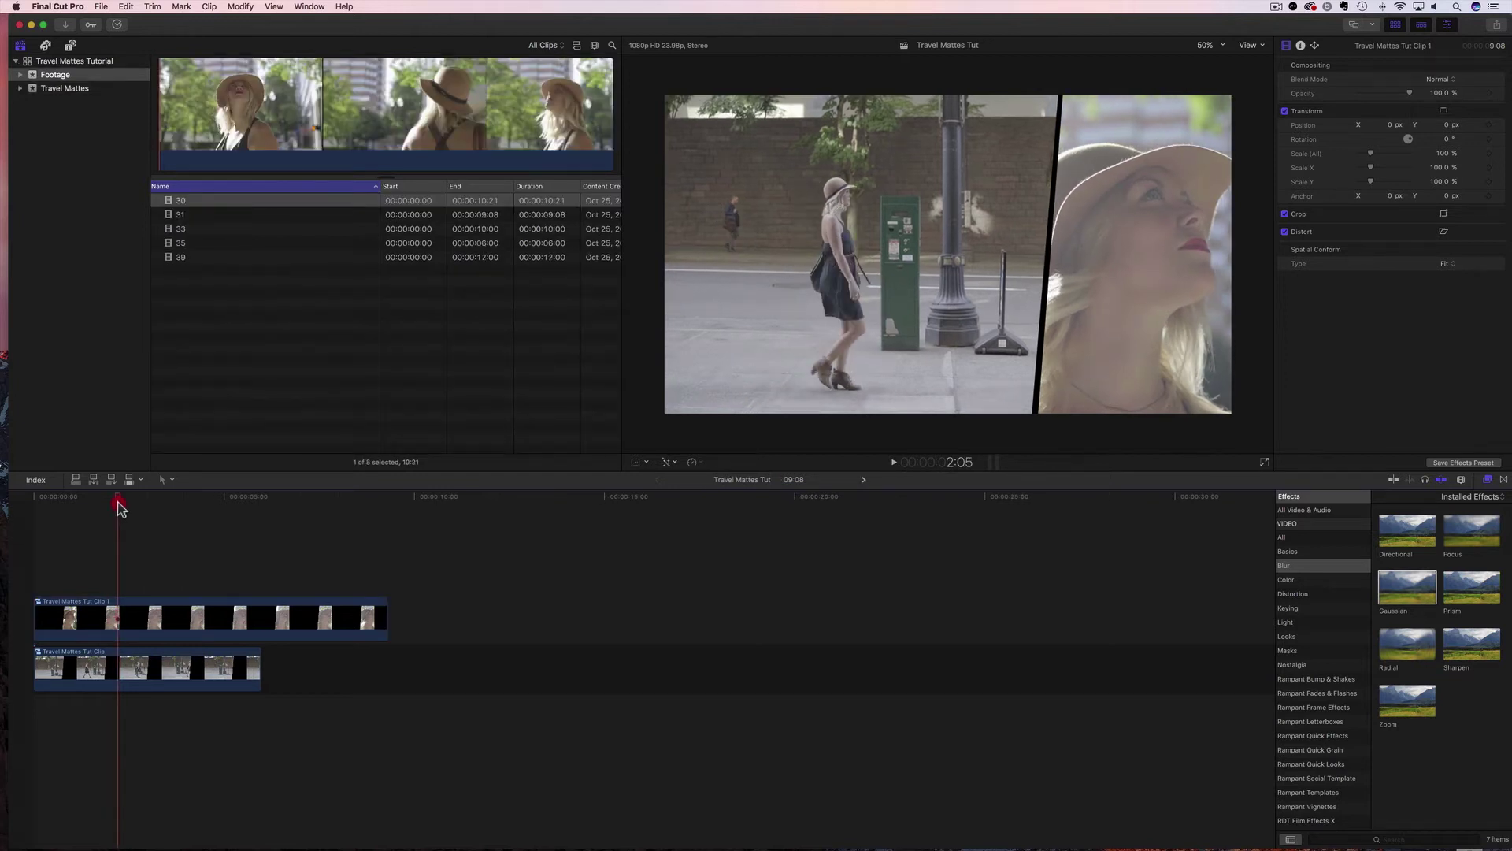
Step: Inside the lower compound clip, split clip 35 and replace its later part with clip 30
double_click(106, 658)
click(111, 651)
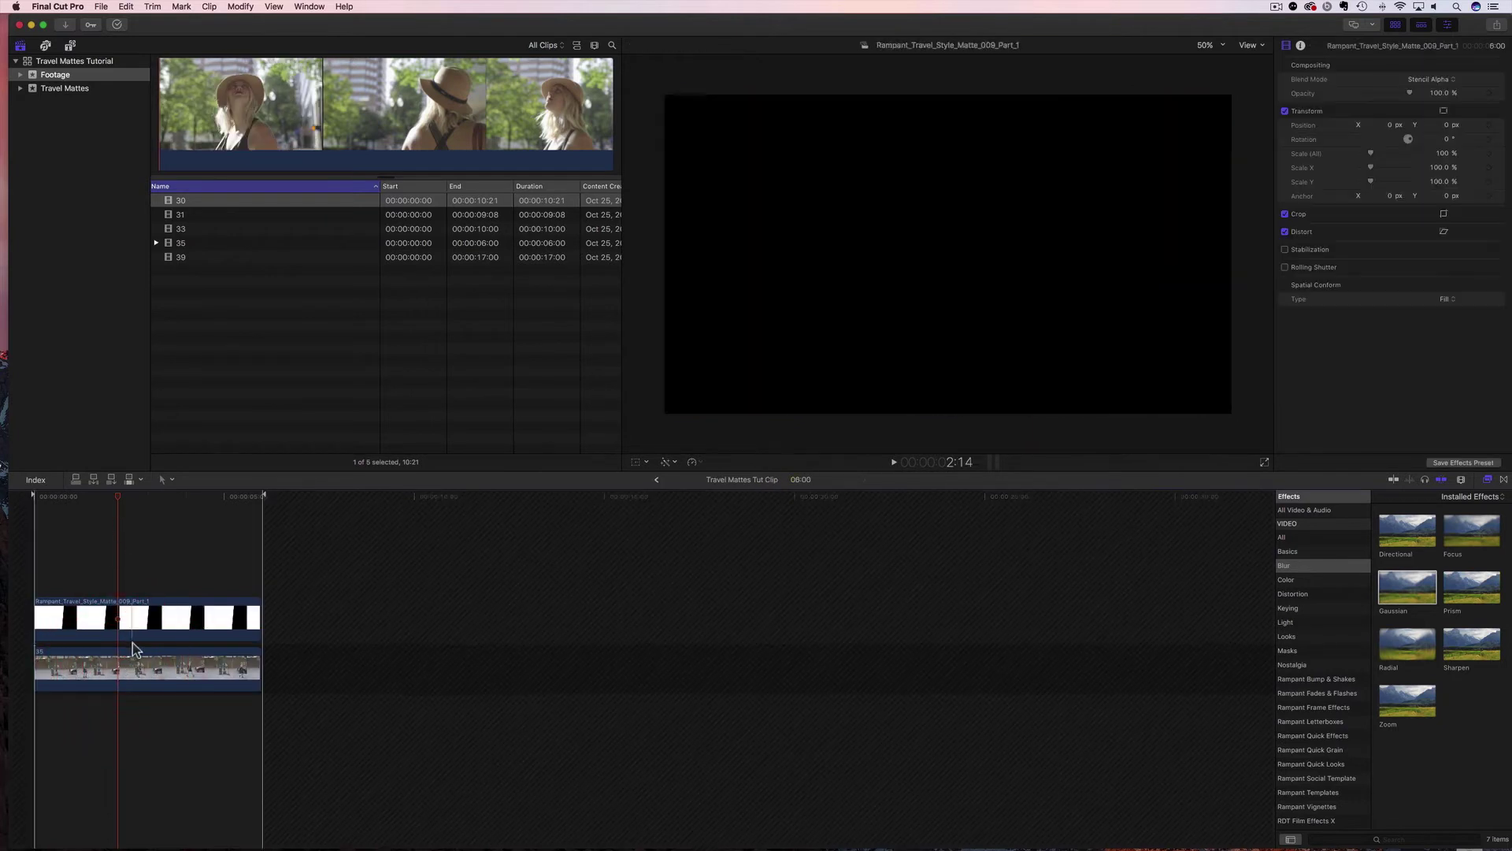
key(super+b)
drag(183, 205, 153, 669)
click(190, 682)
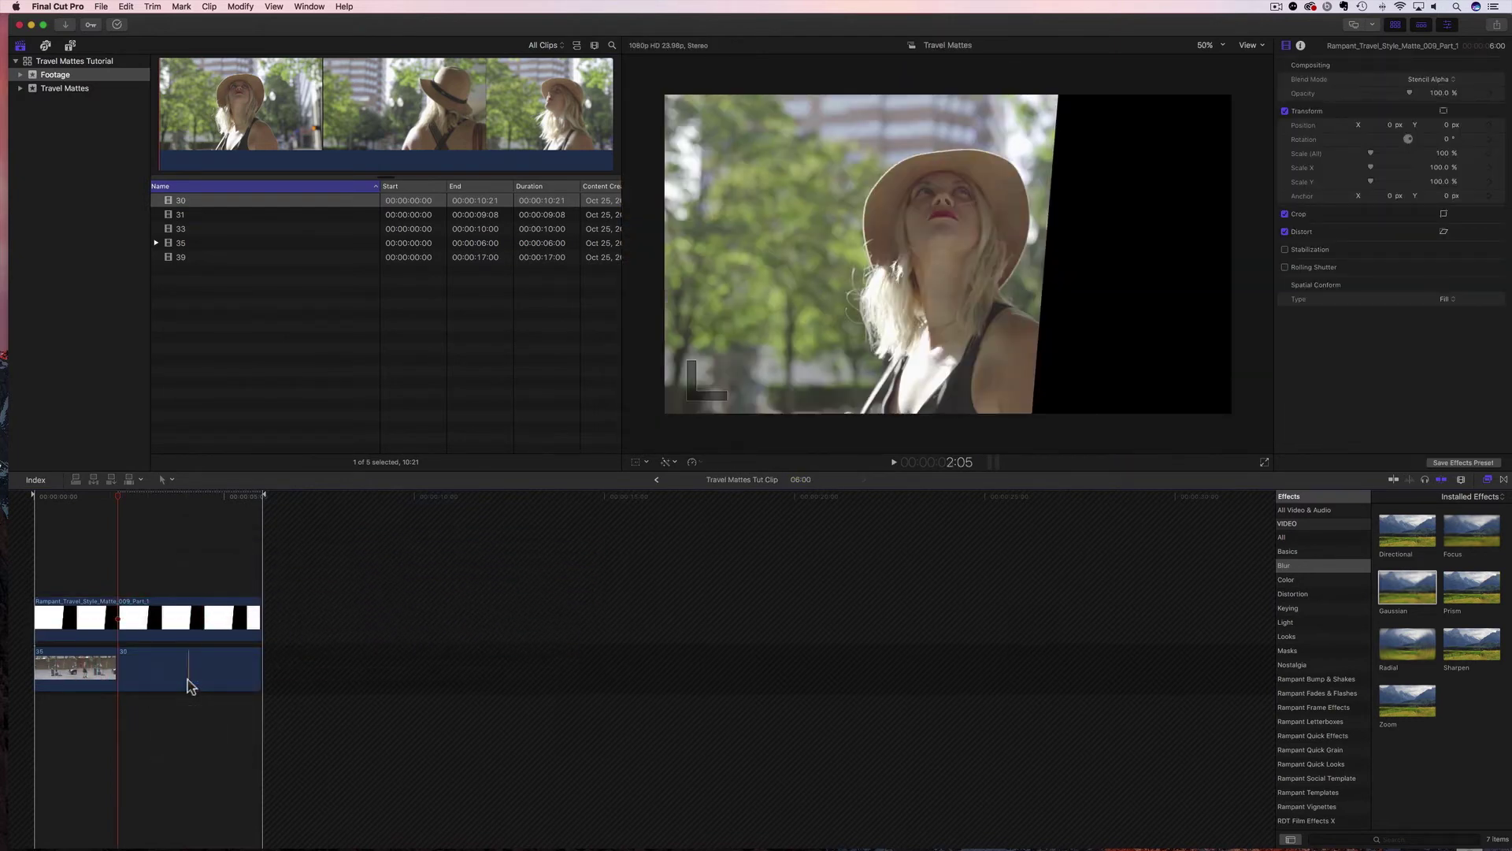
drag(119, 500, 28, 509)
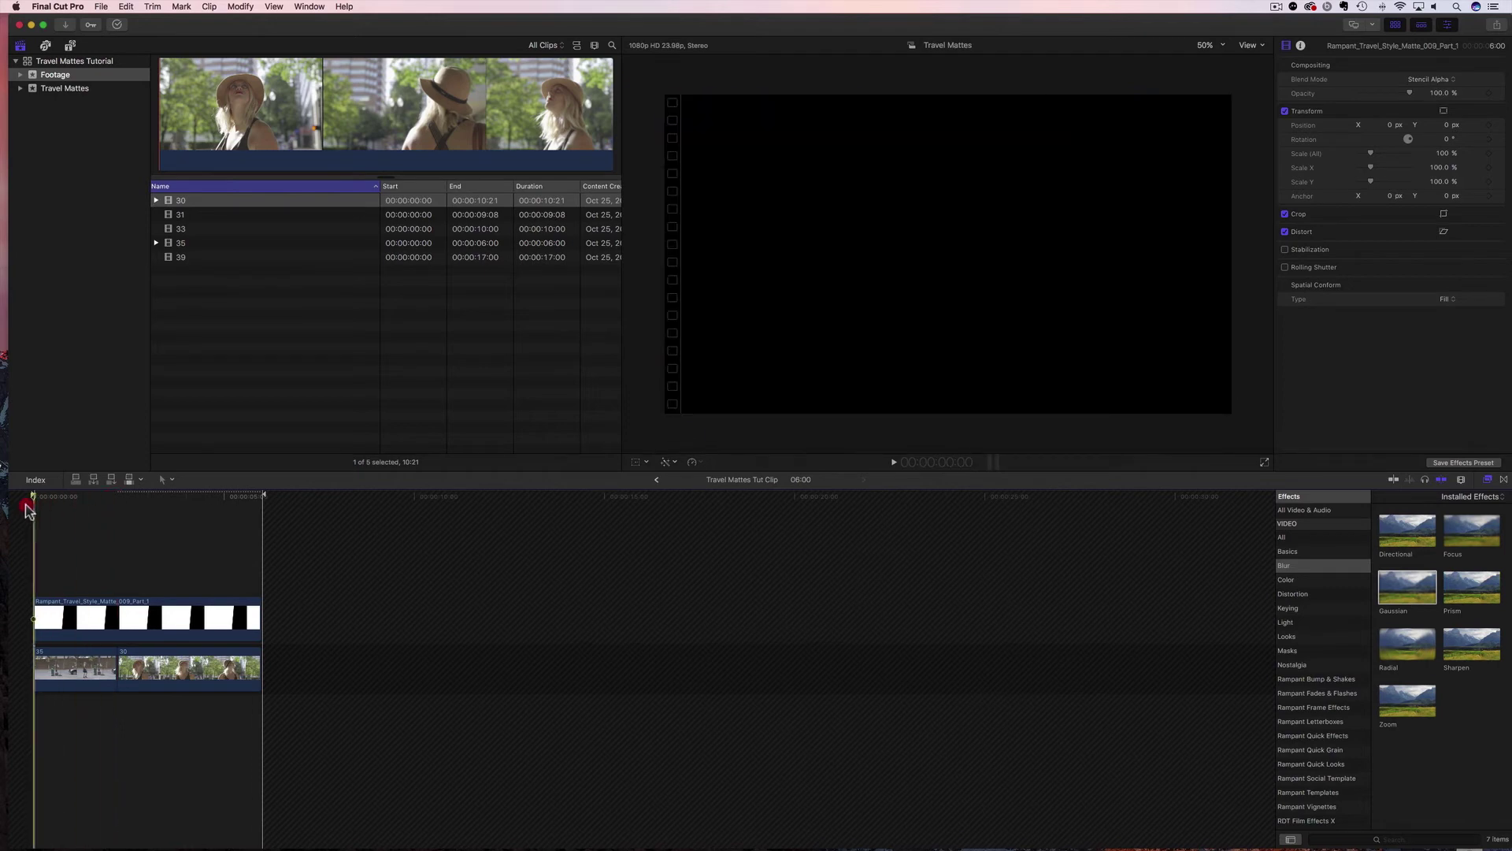
key(space)
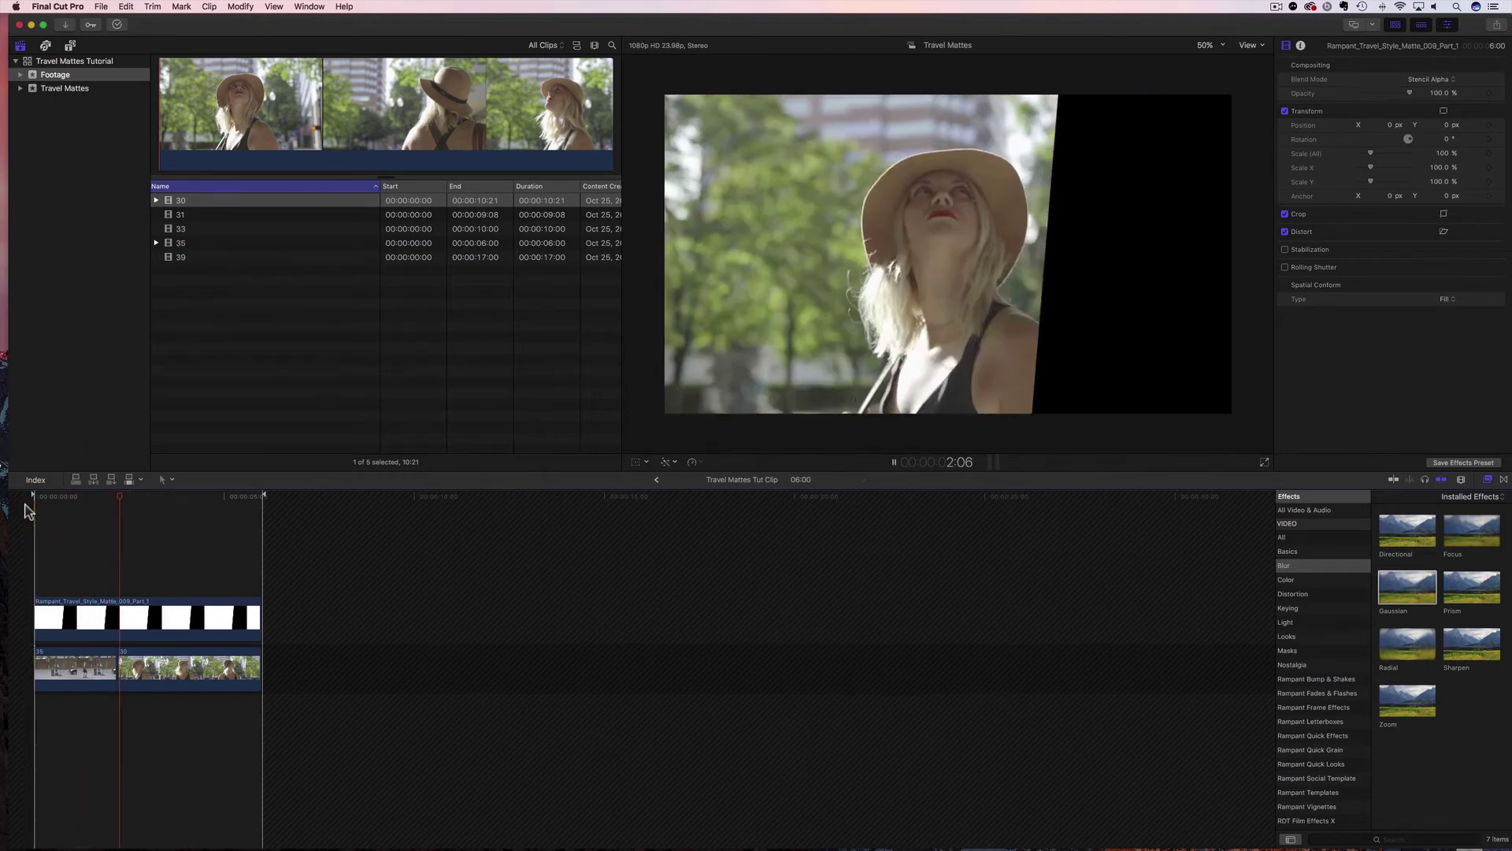
key(space)
Step: Shift clip 30 to Position X -403 px and check the framing through 2:22
click(184, 668)
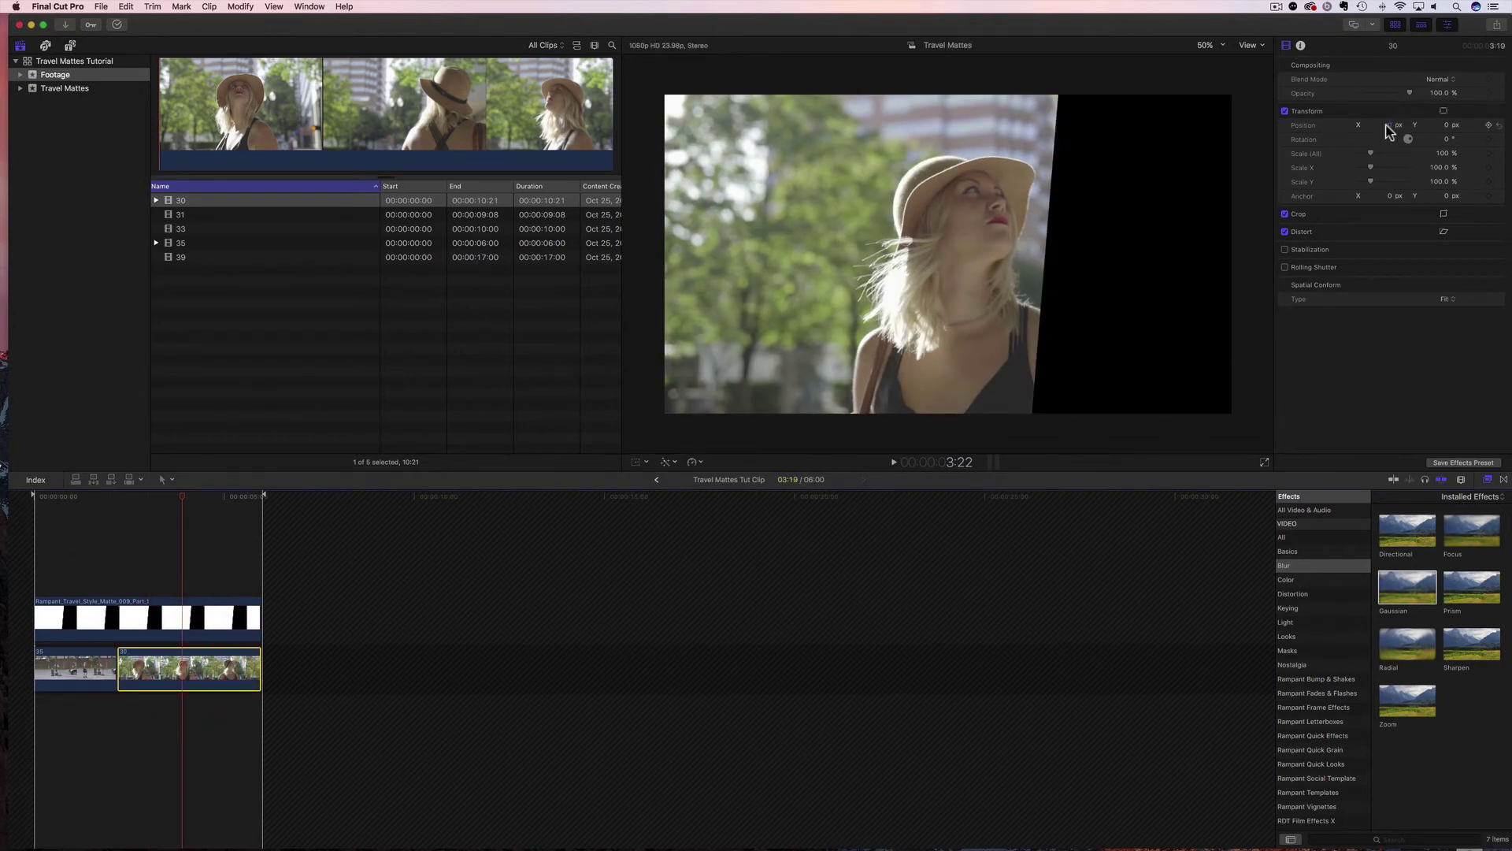
drag(1391, 129, 1390, 128)
drag(194, 501, 22, 516)
key(space)
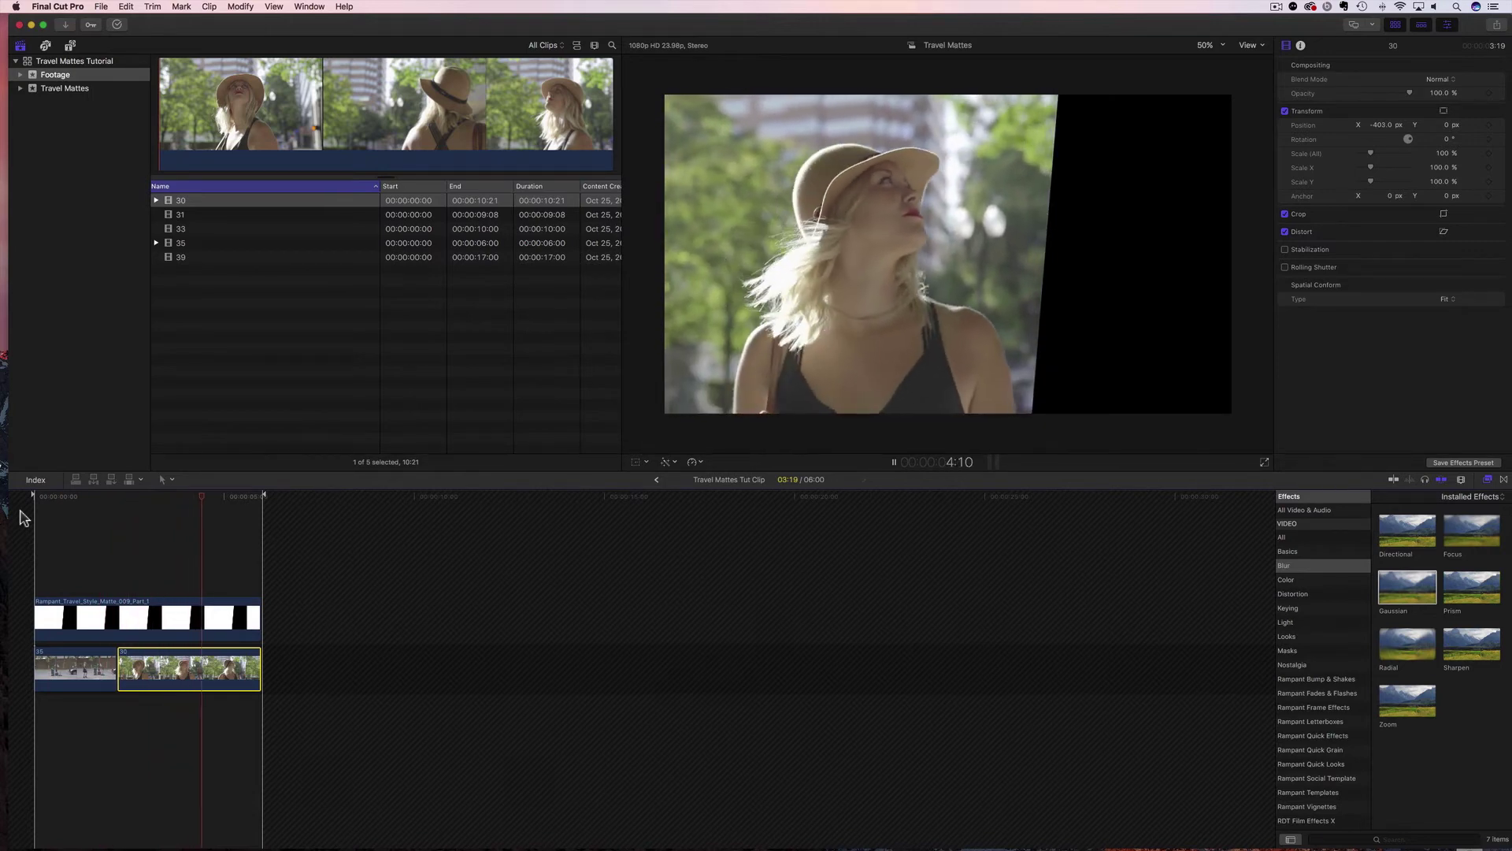
key(space)
drag(79, 501, 172, 504)
click(655, 480)
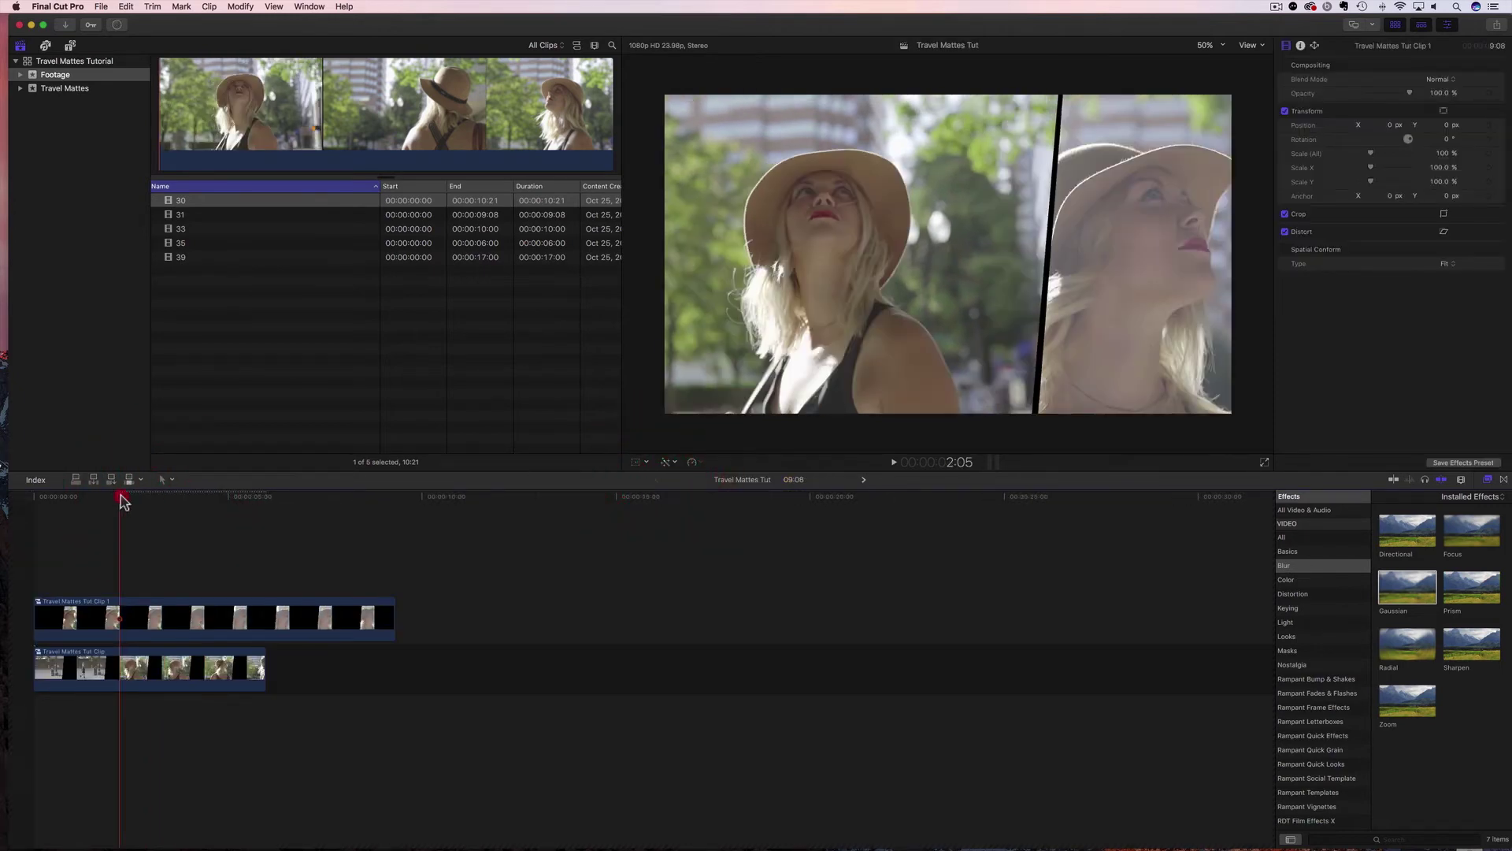
drag(120, 496, 23, 504)
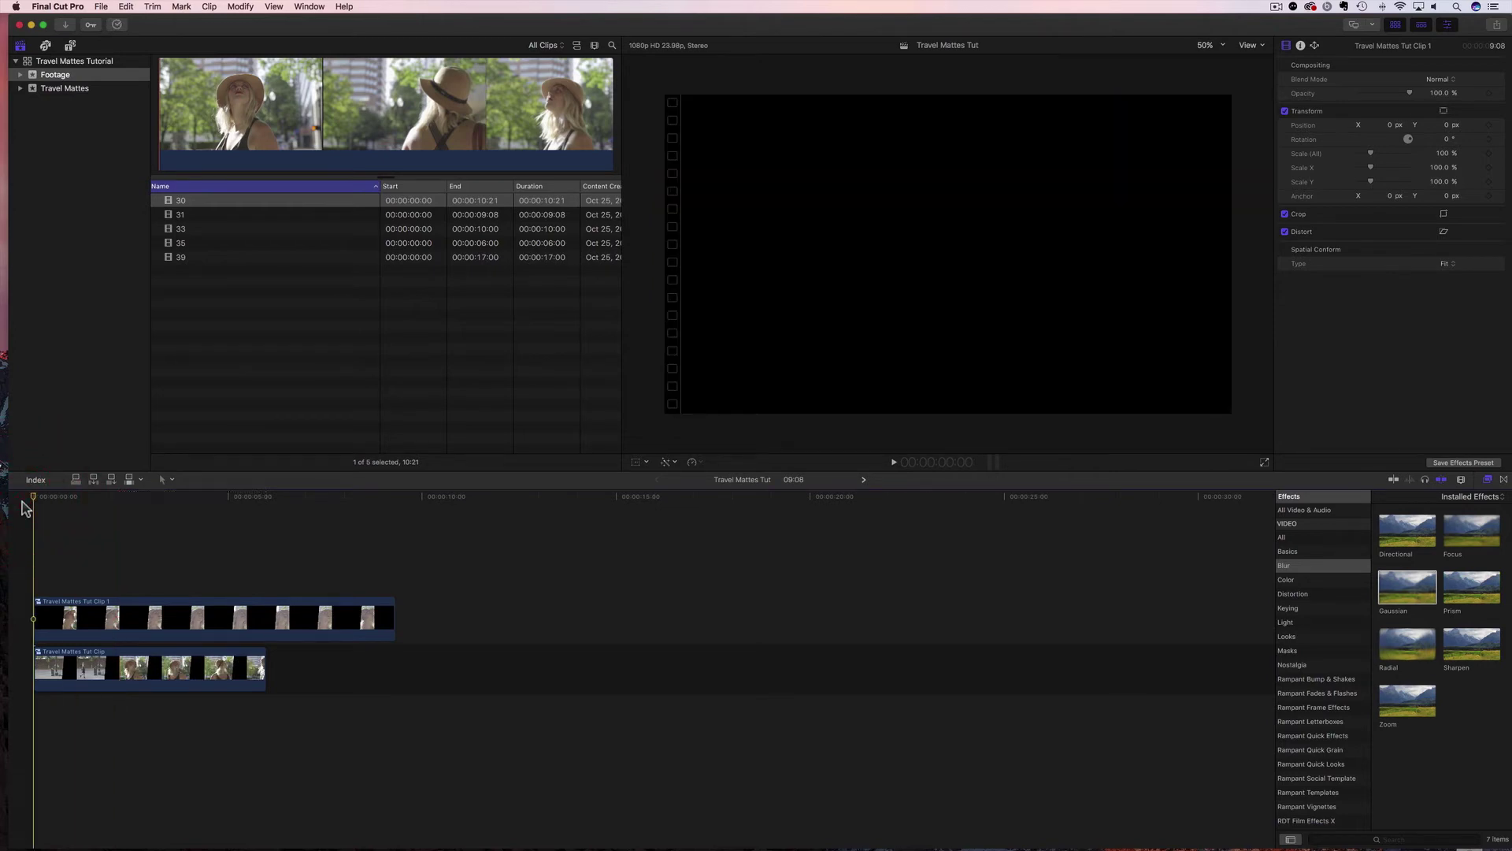
key(space)
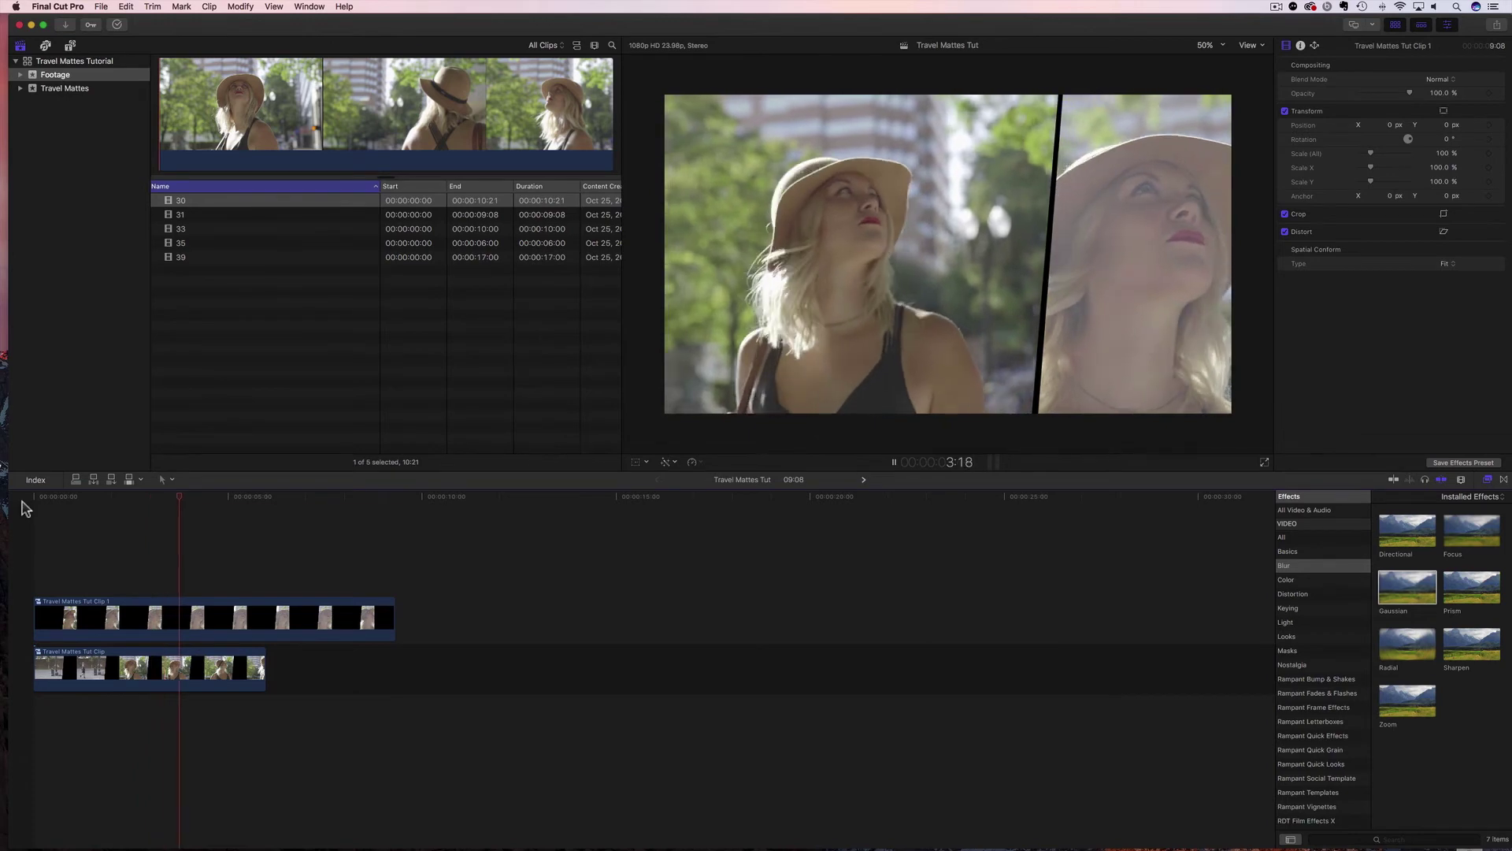
key(space)
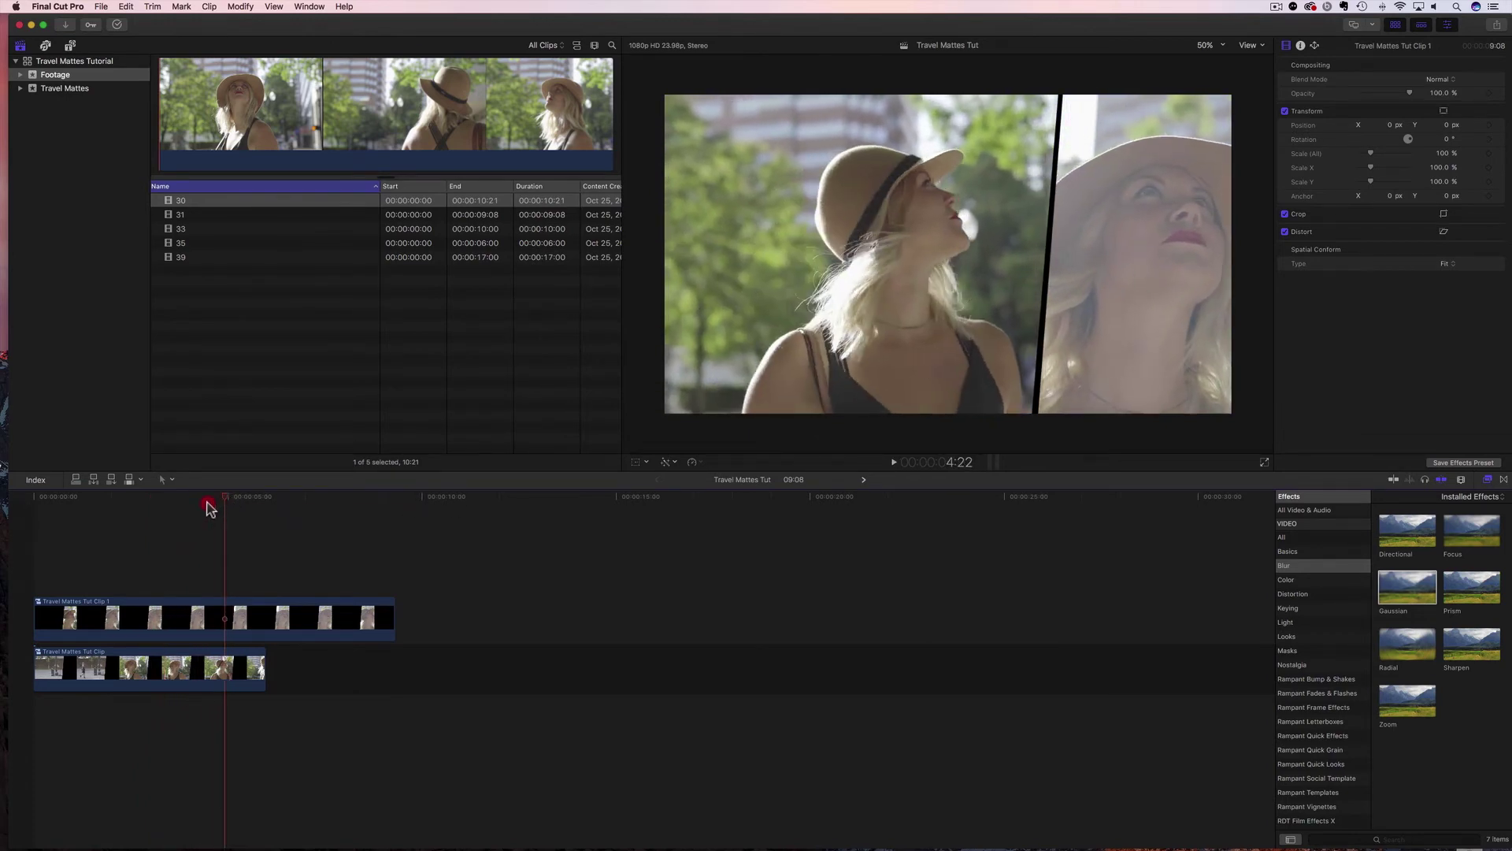
click(108, 527)
drag(108, 527, 159, 526)
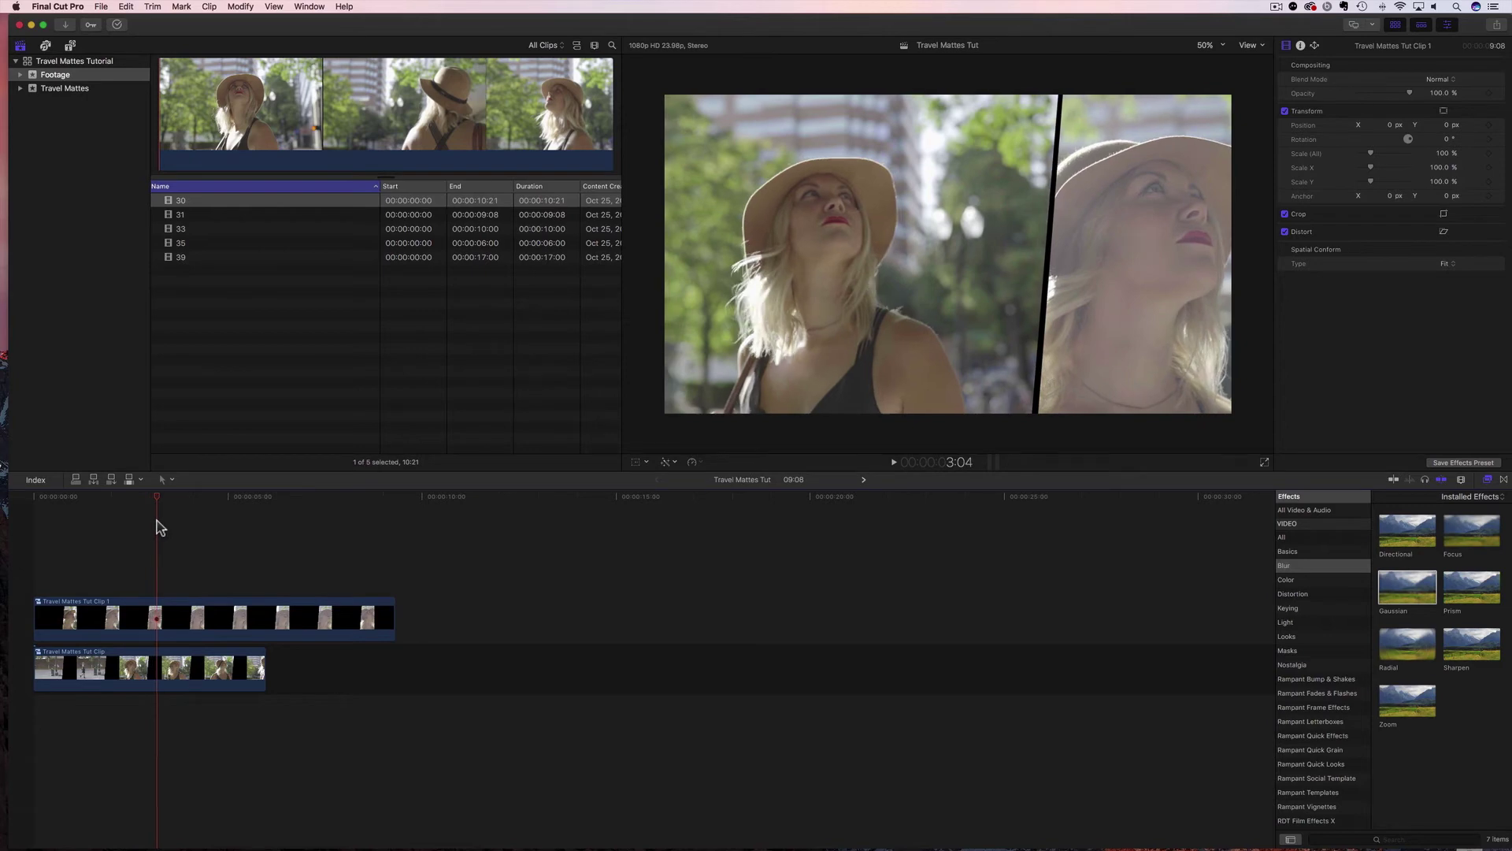
Step: Inside Travel Mattes Tut Clip 1, blade clip 31 and replace its second half with clip 33
double_click(156, 618)
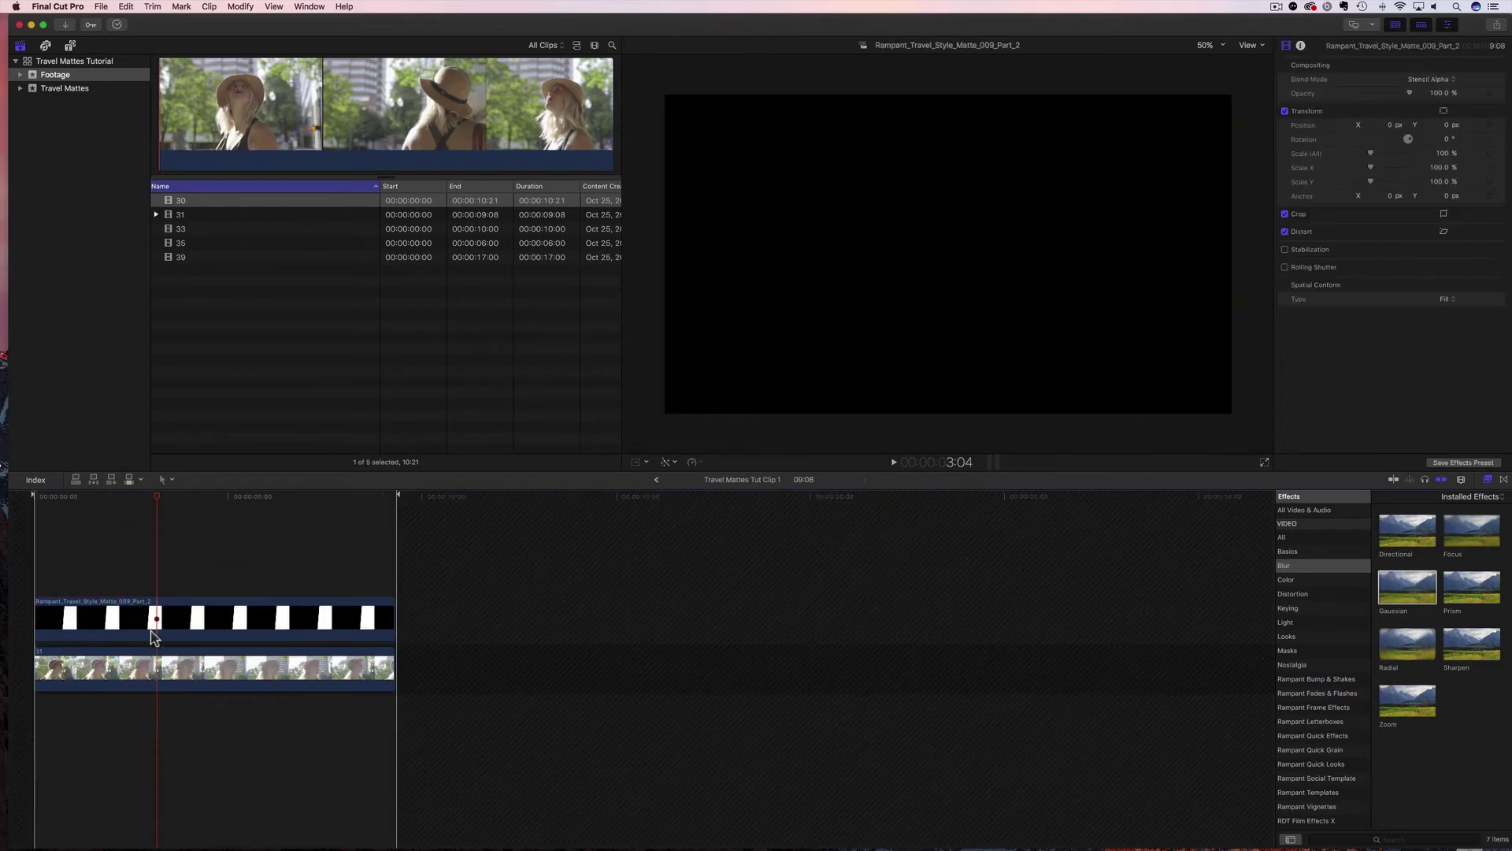
key(p)
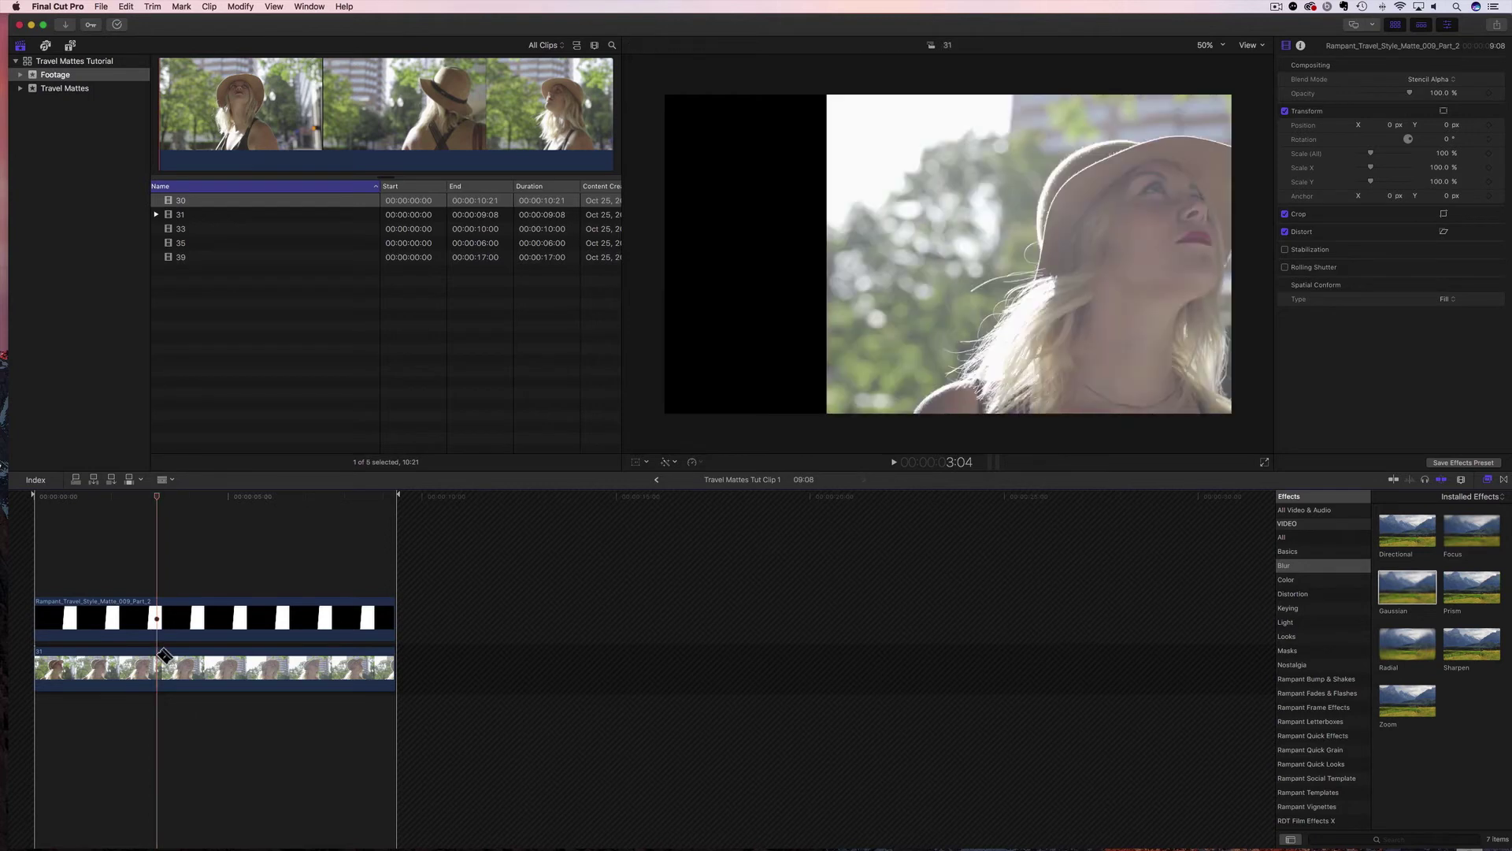
click(162, 670)
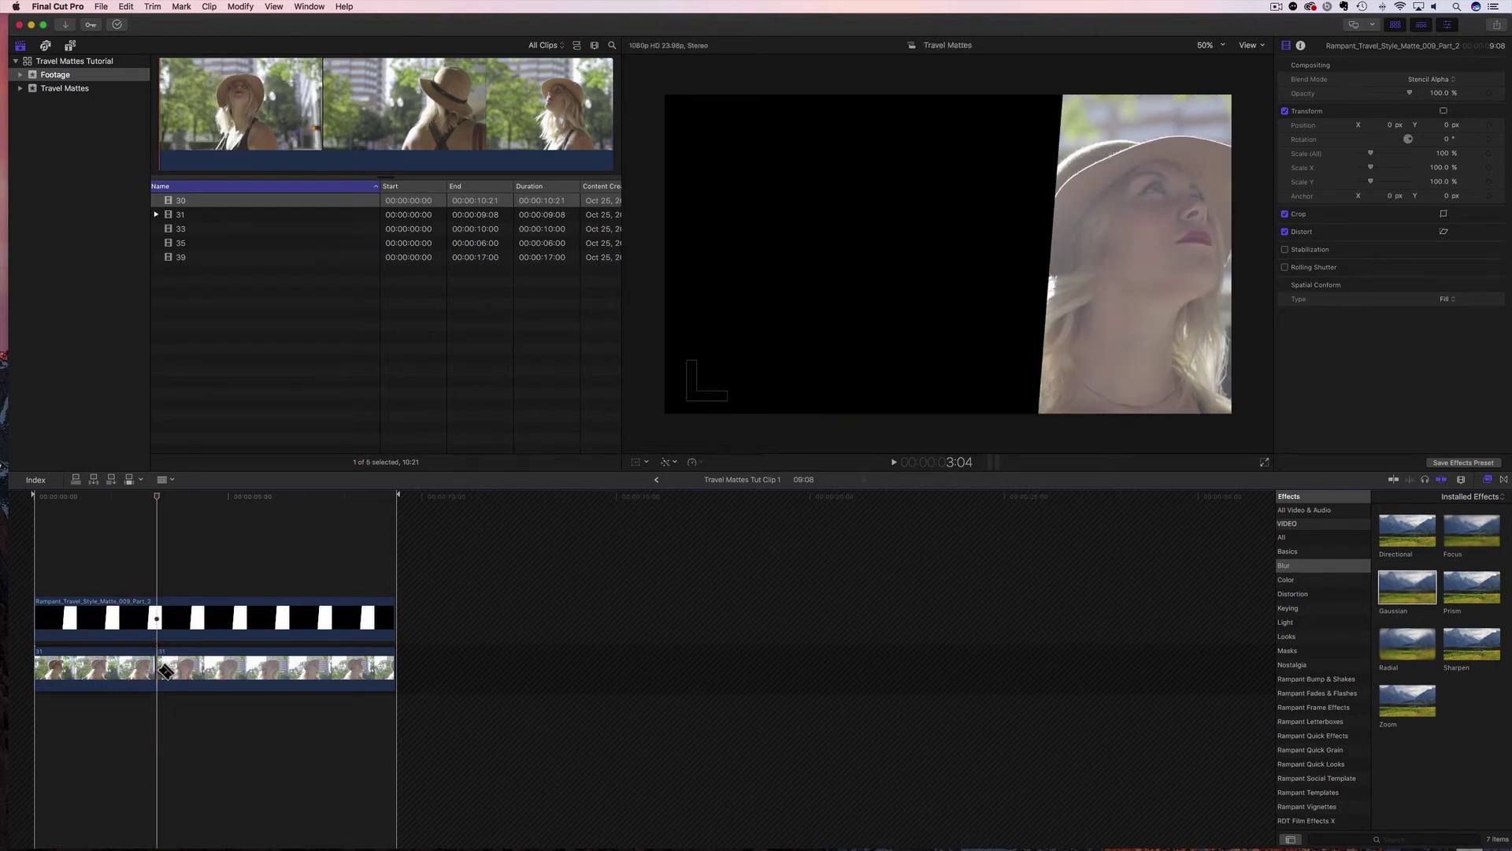
key(a)
click(180, 217)
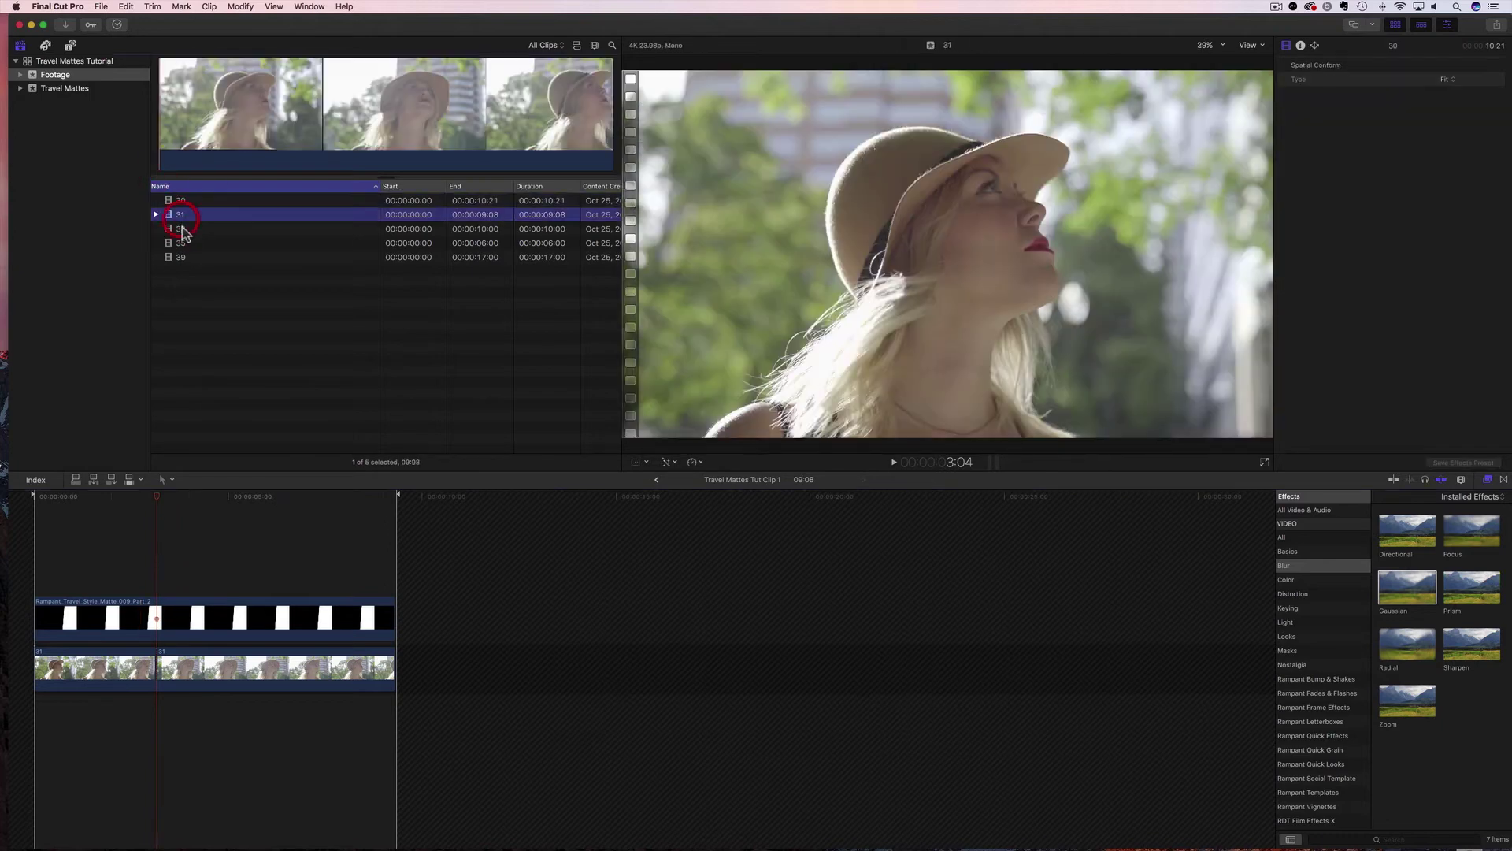
click(182, 229)
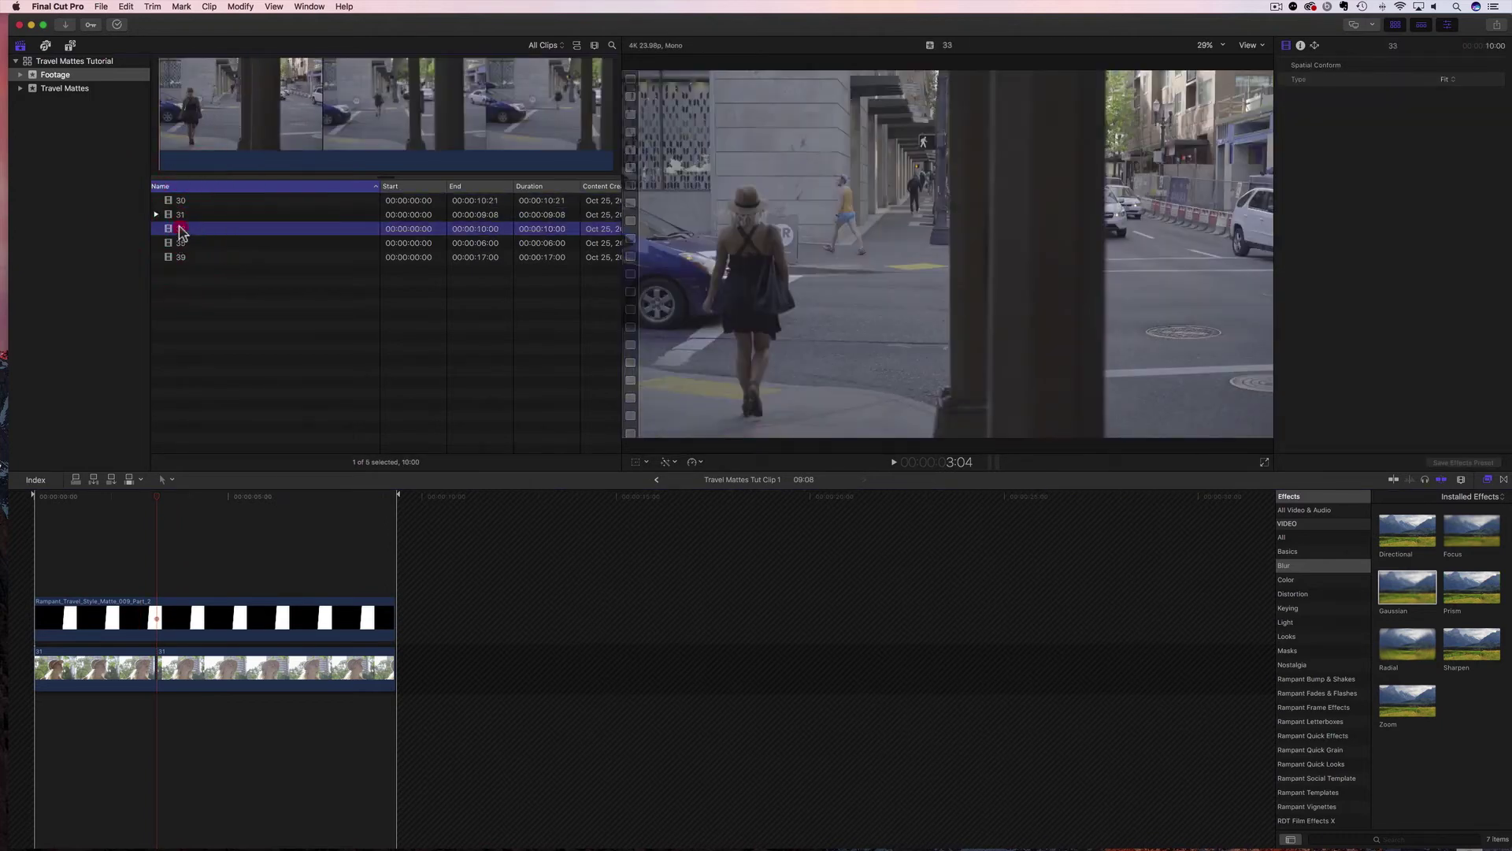
click(192, 666)
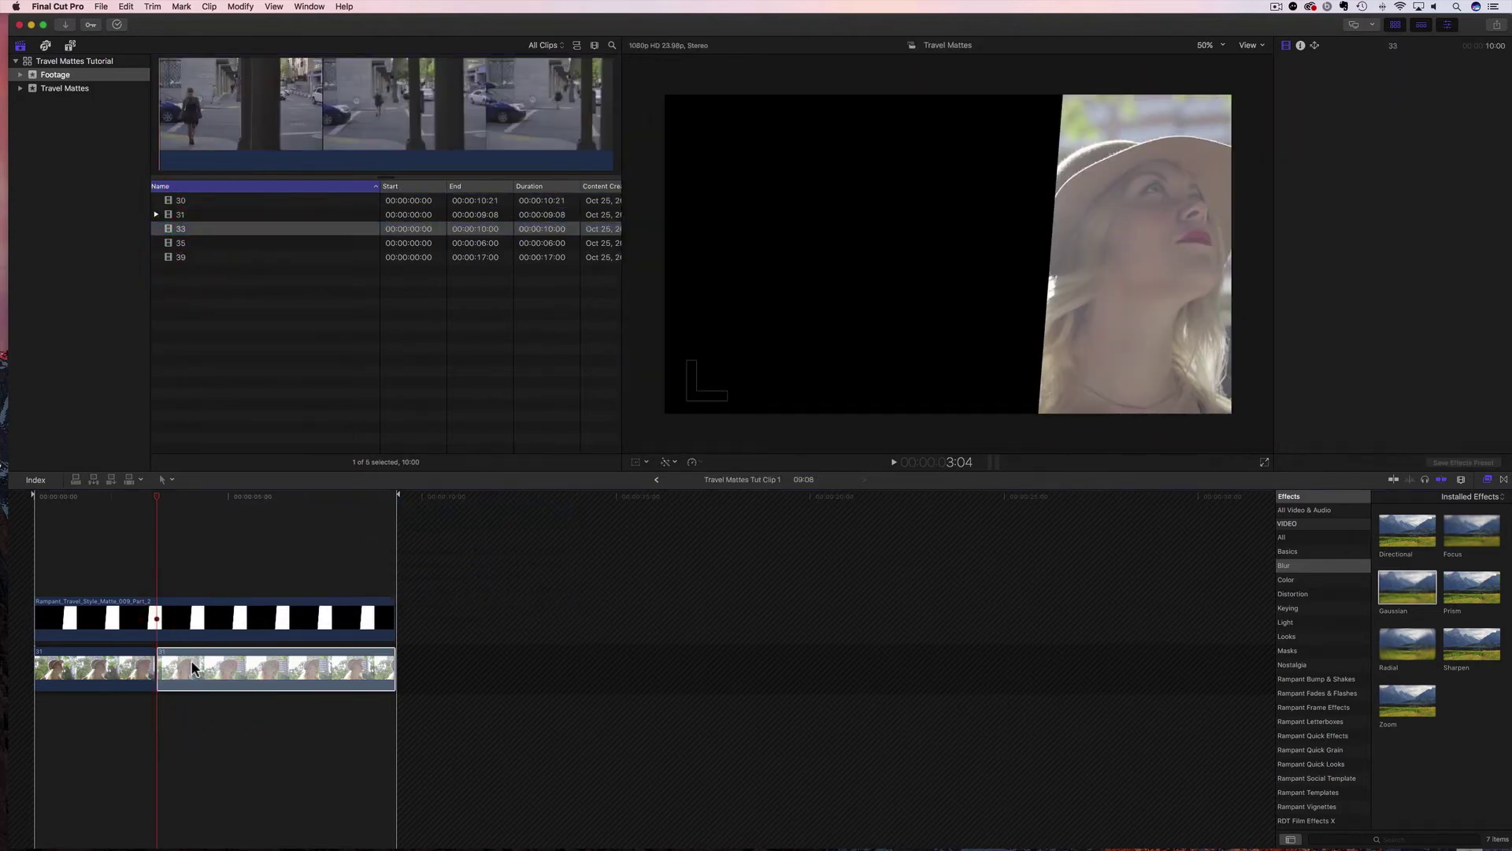
drag(191, 659, 191, 662)
click(221, 678)
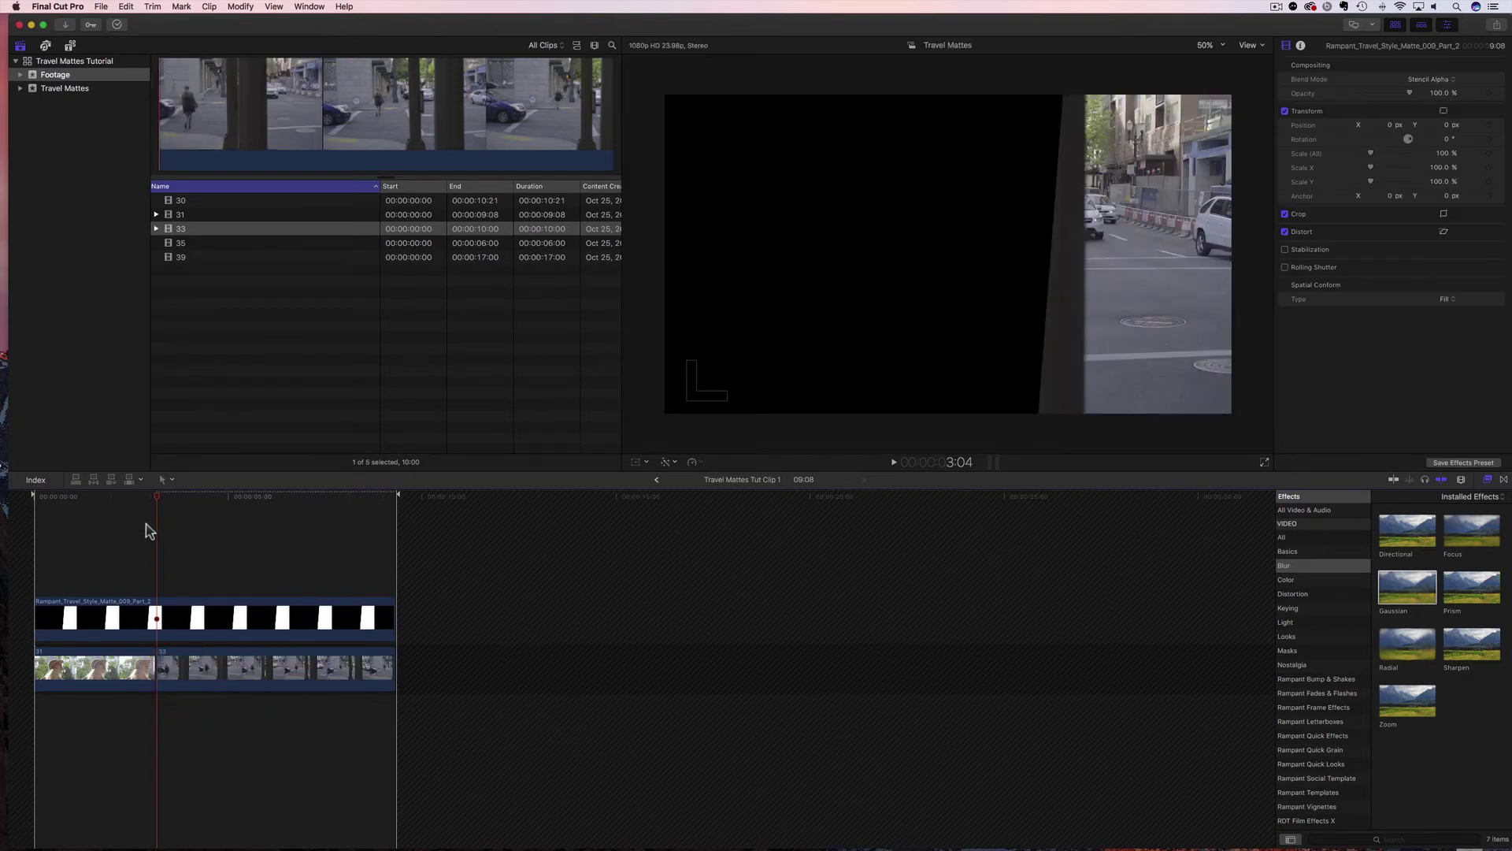
Step: Shift clip 33 to Position X 1218 px and play the compound clip from the start
drag(160, 498, 180, 496)
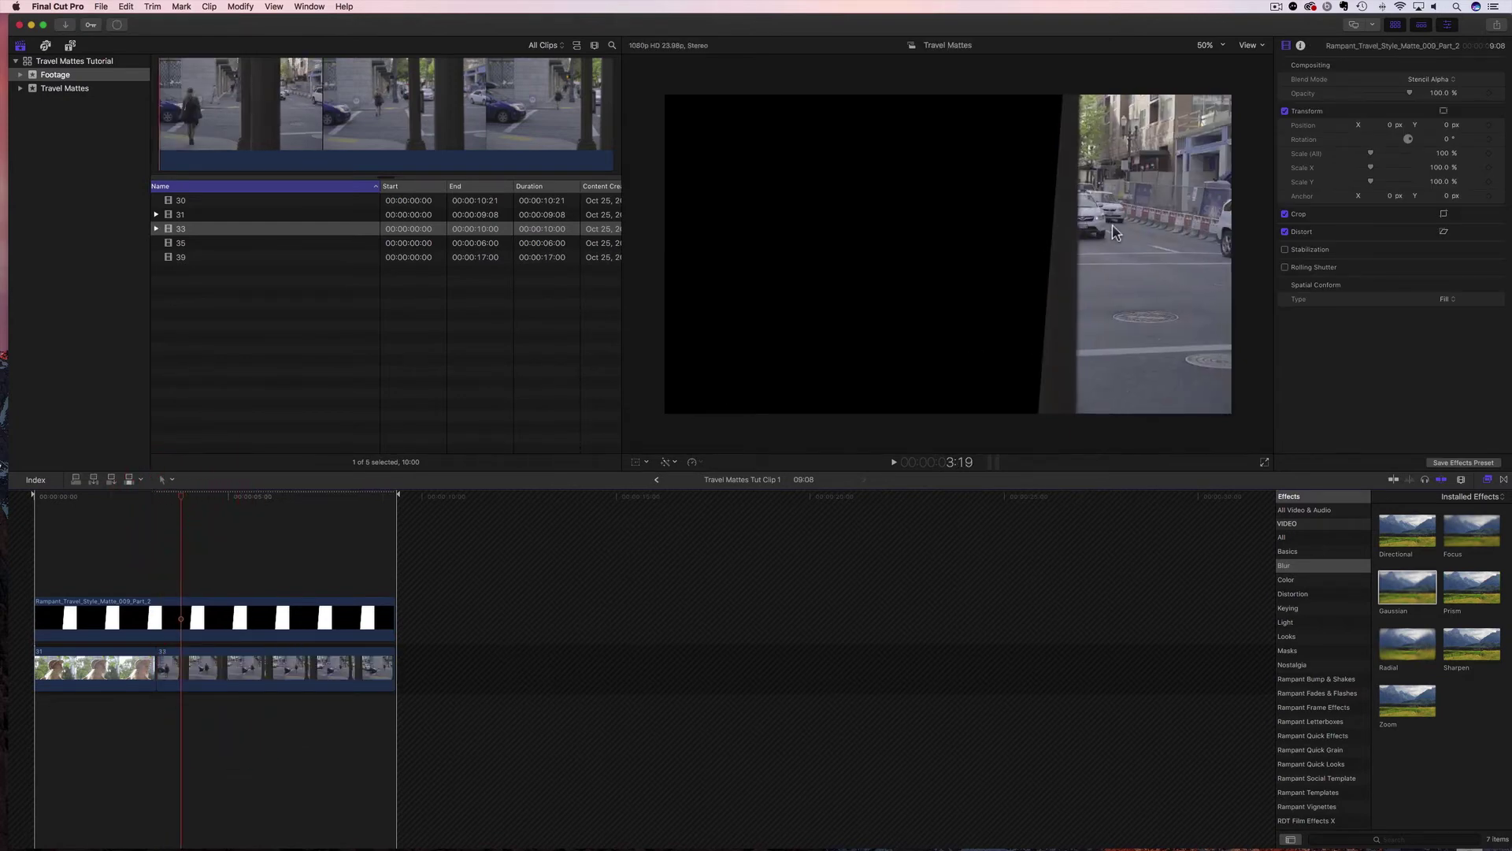
click(252, 669)
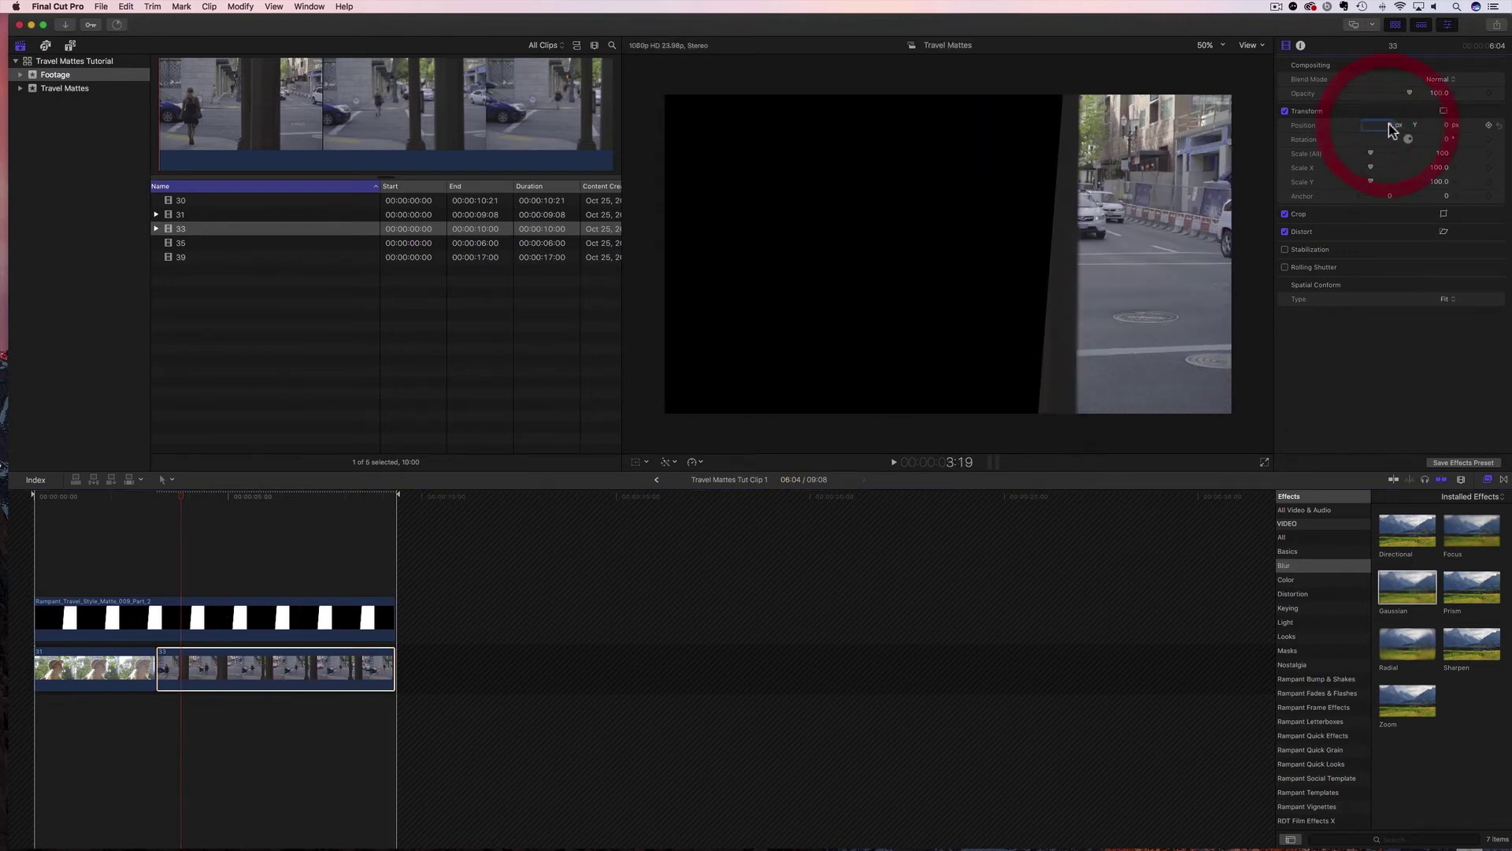
drag(1391, 125, 1422, 124)
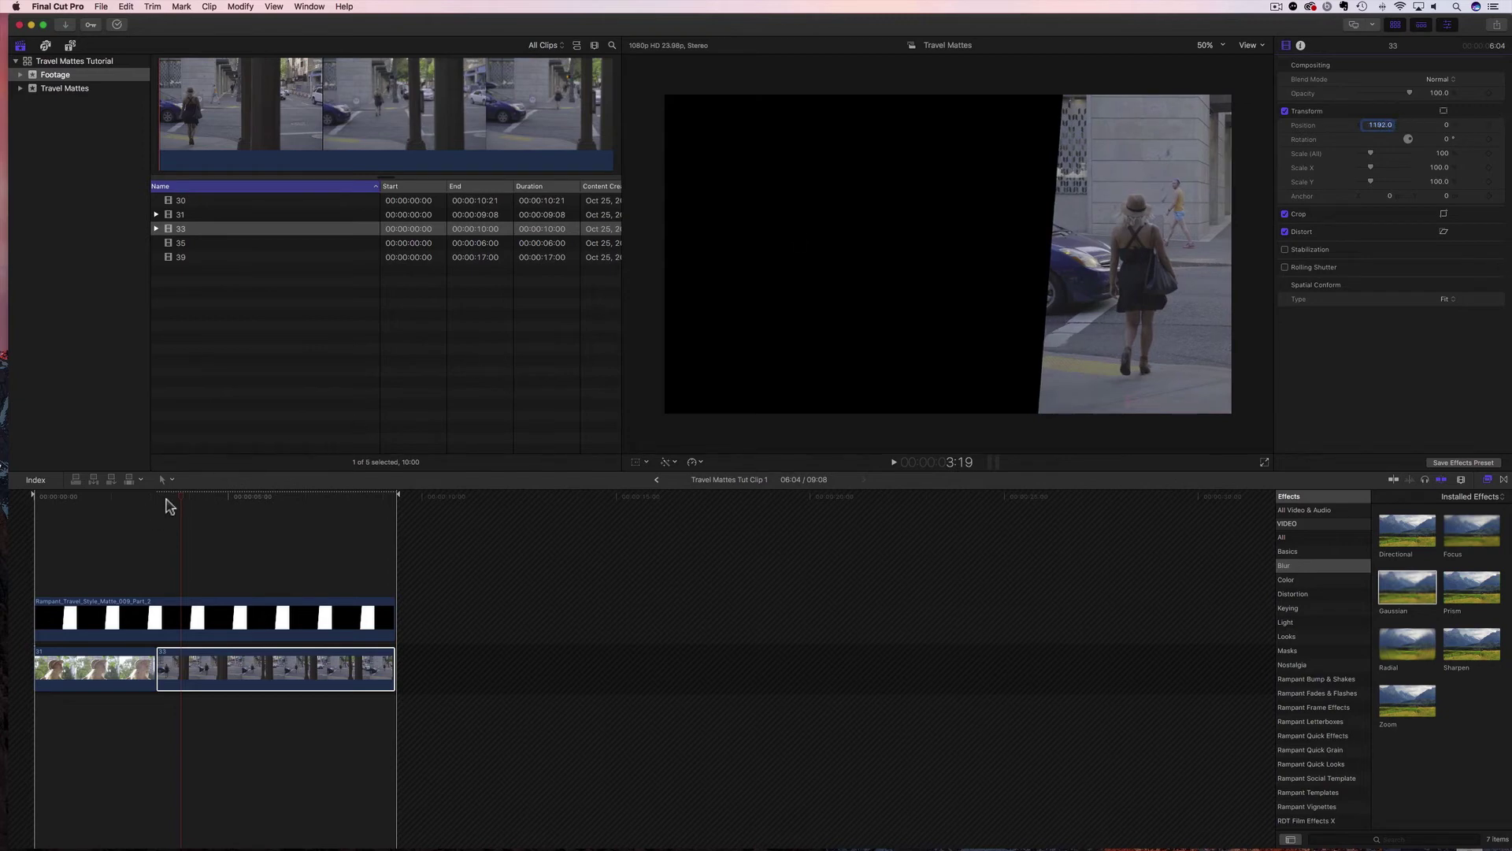
drag(175, 497, 30, 501)
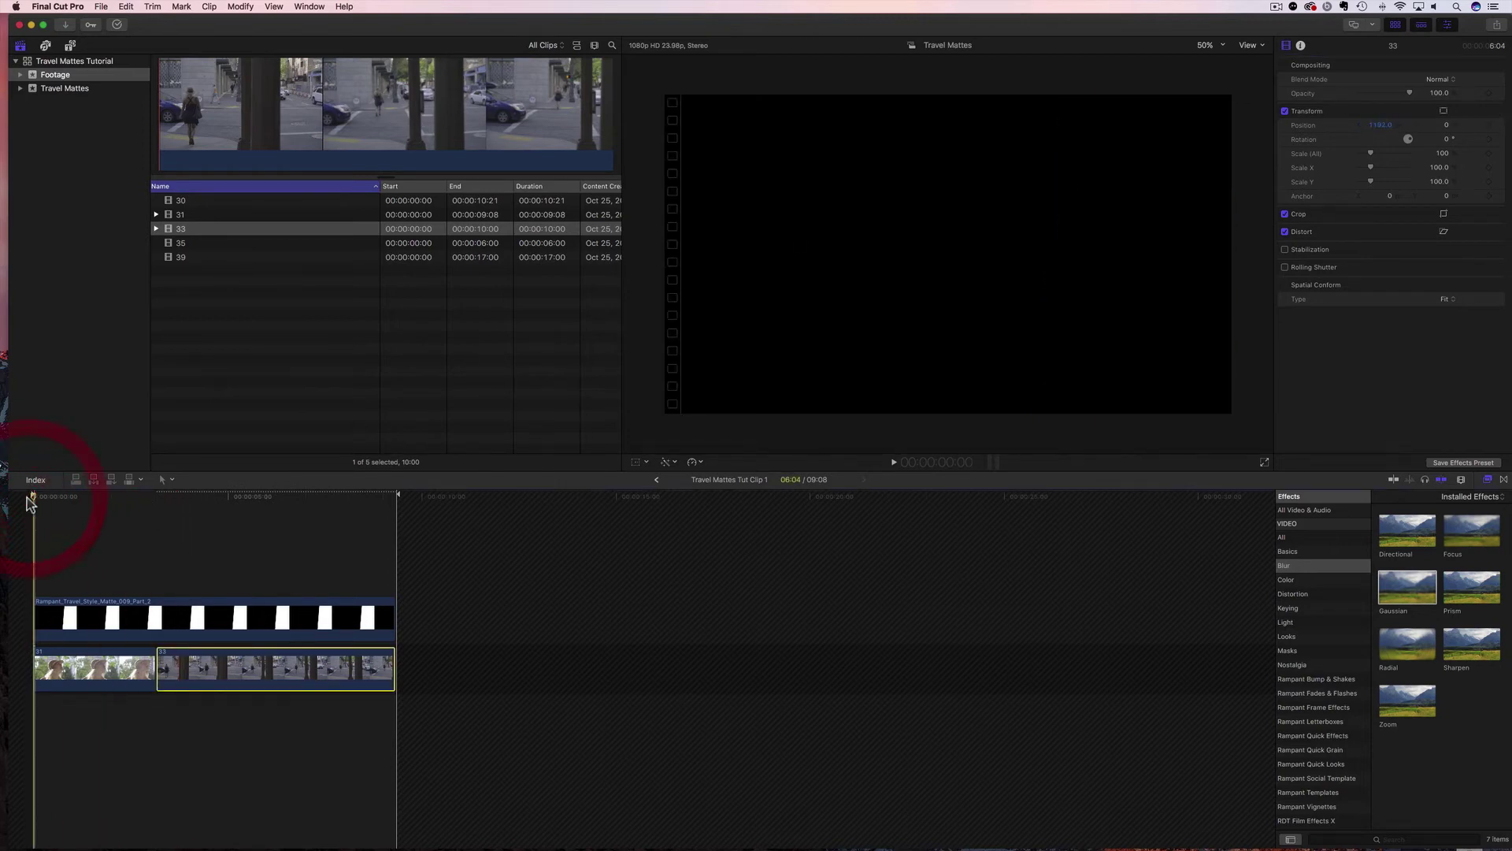
key(space)
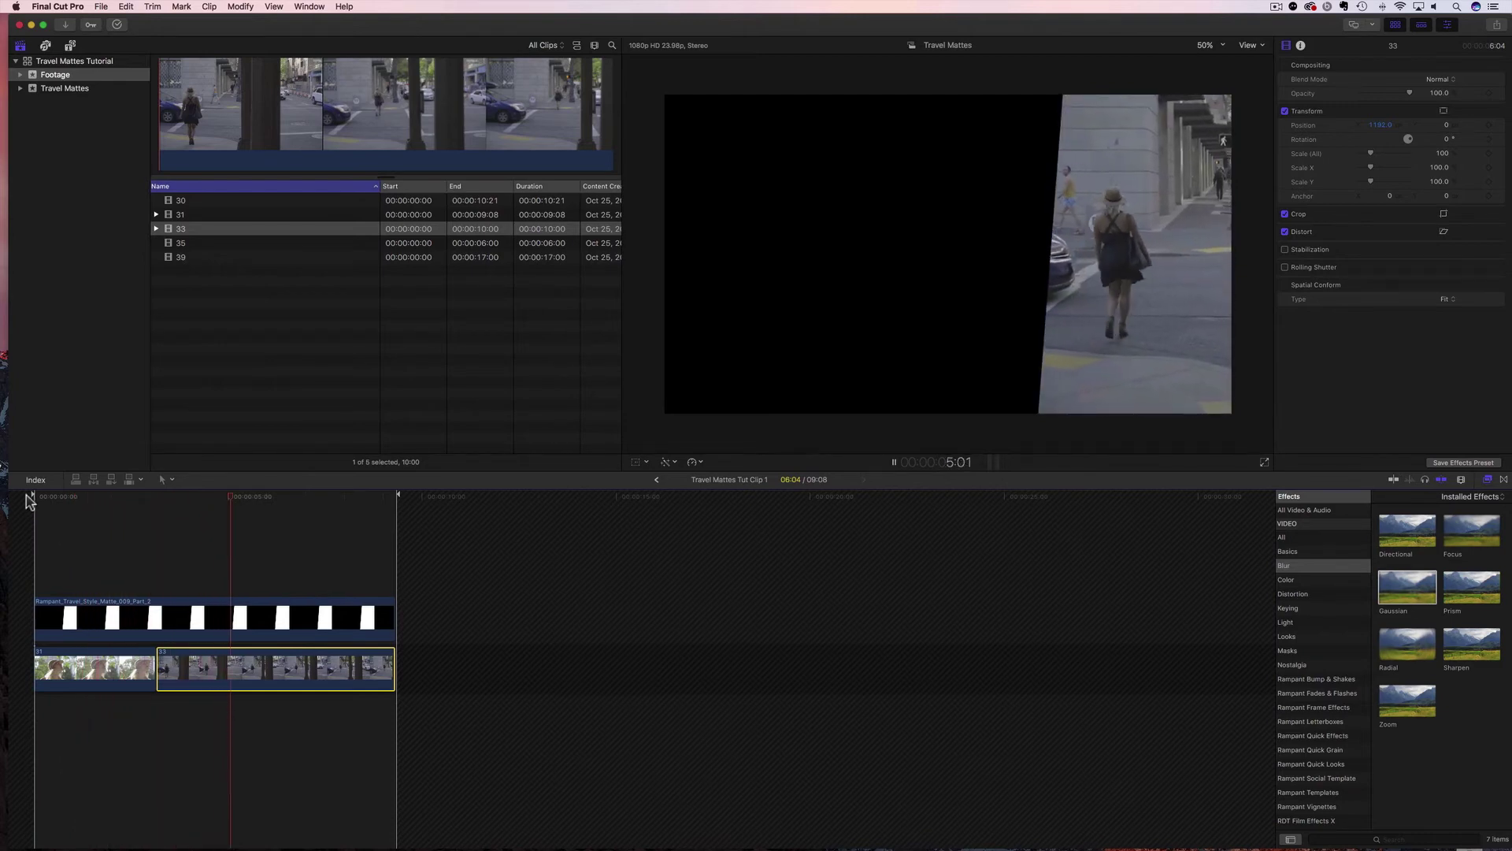
Step: Back in the Travel Mattes Tut project, play the composite from the start to review the walking-woman panel
click(657, 479)
drag(163, 494, 33, 504)
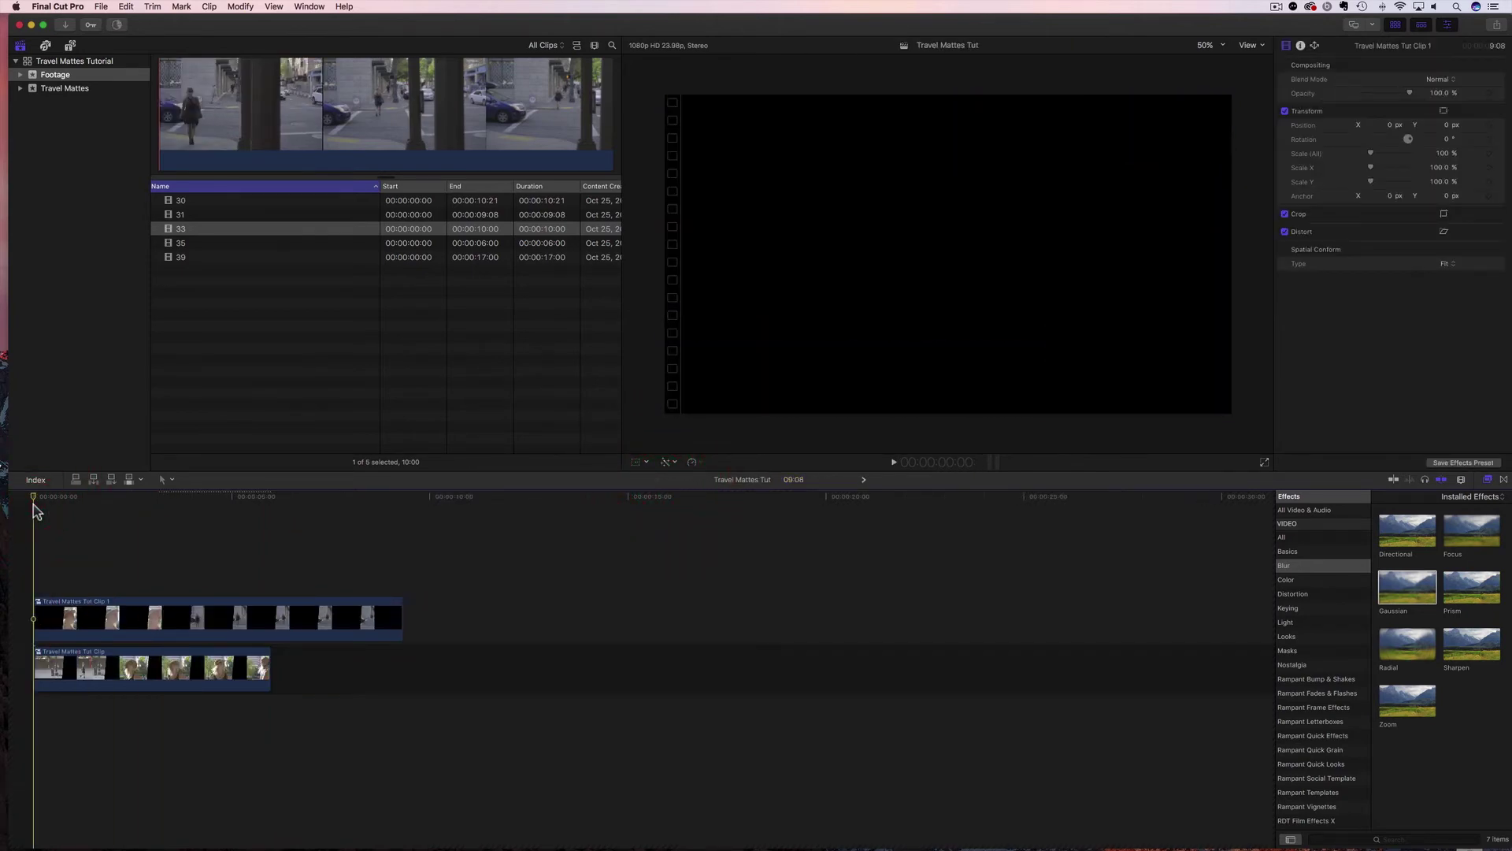
key(space)
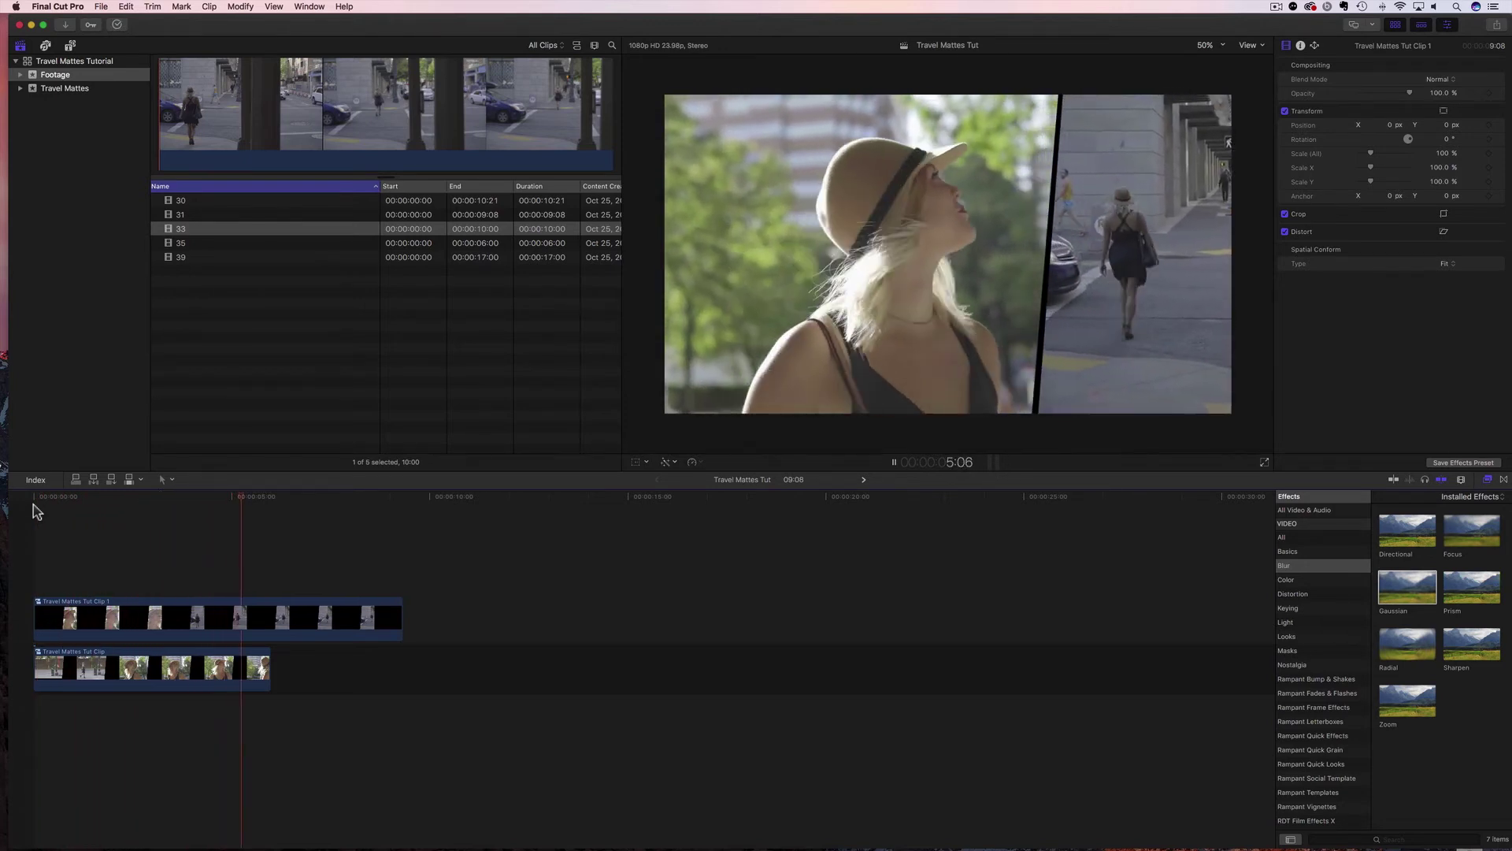
key(space)
drag(268, 498, 33, 507)
key(space)
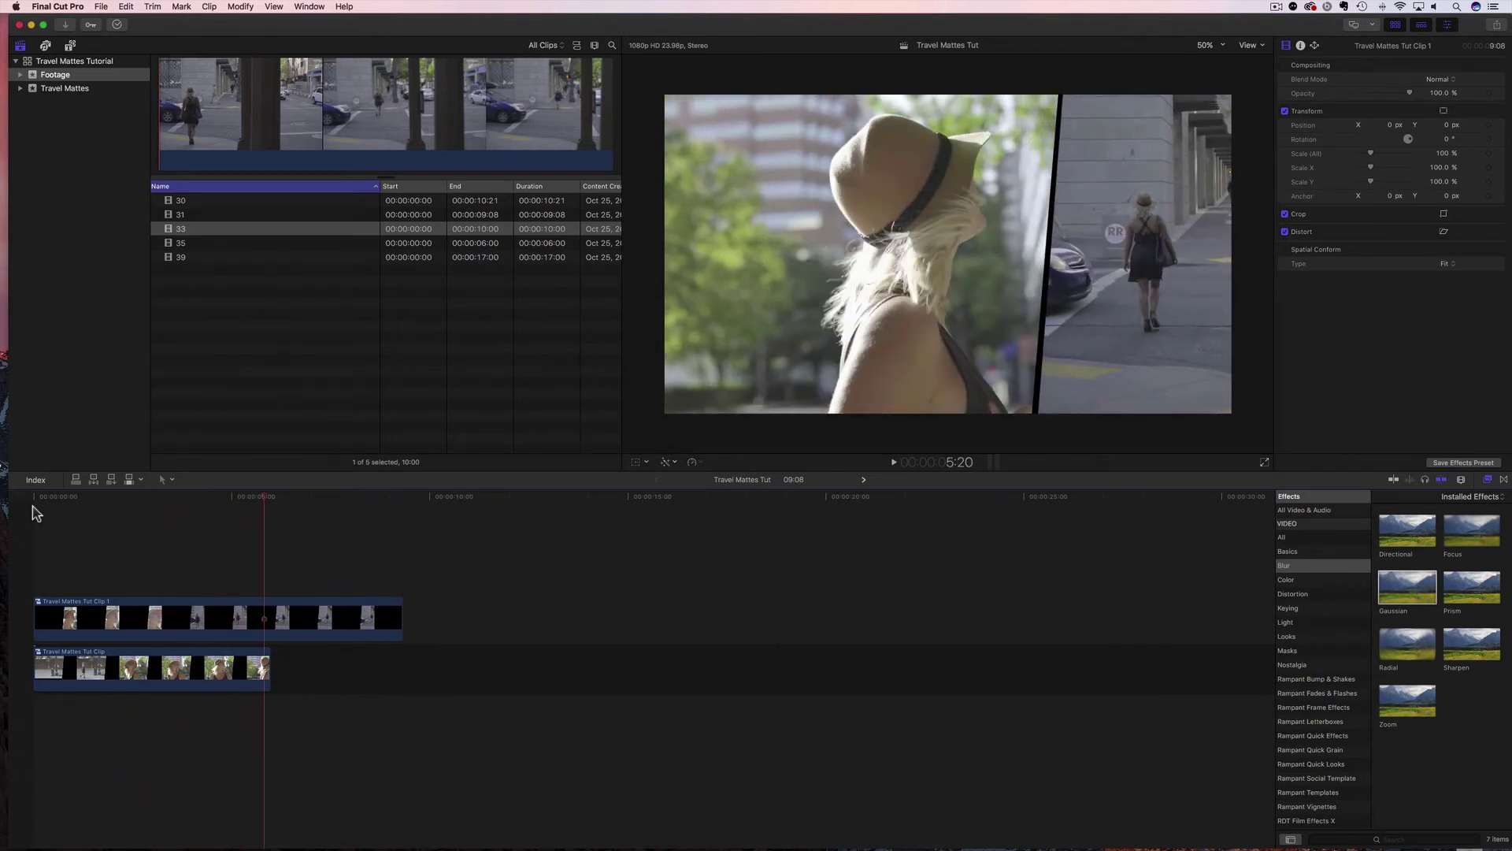
click(124, 546)
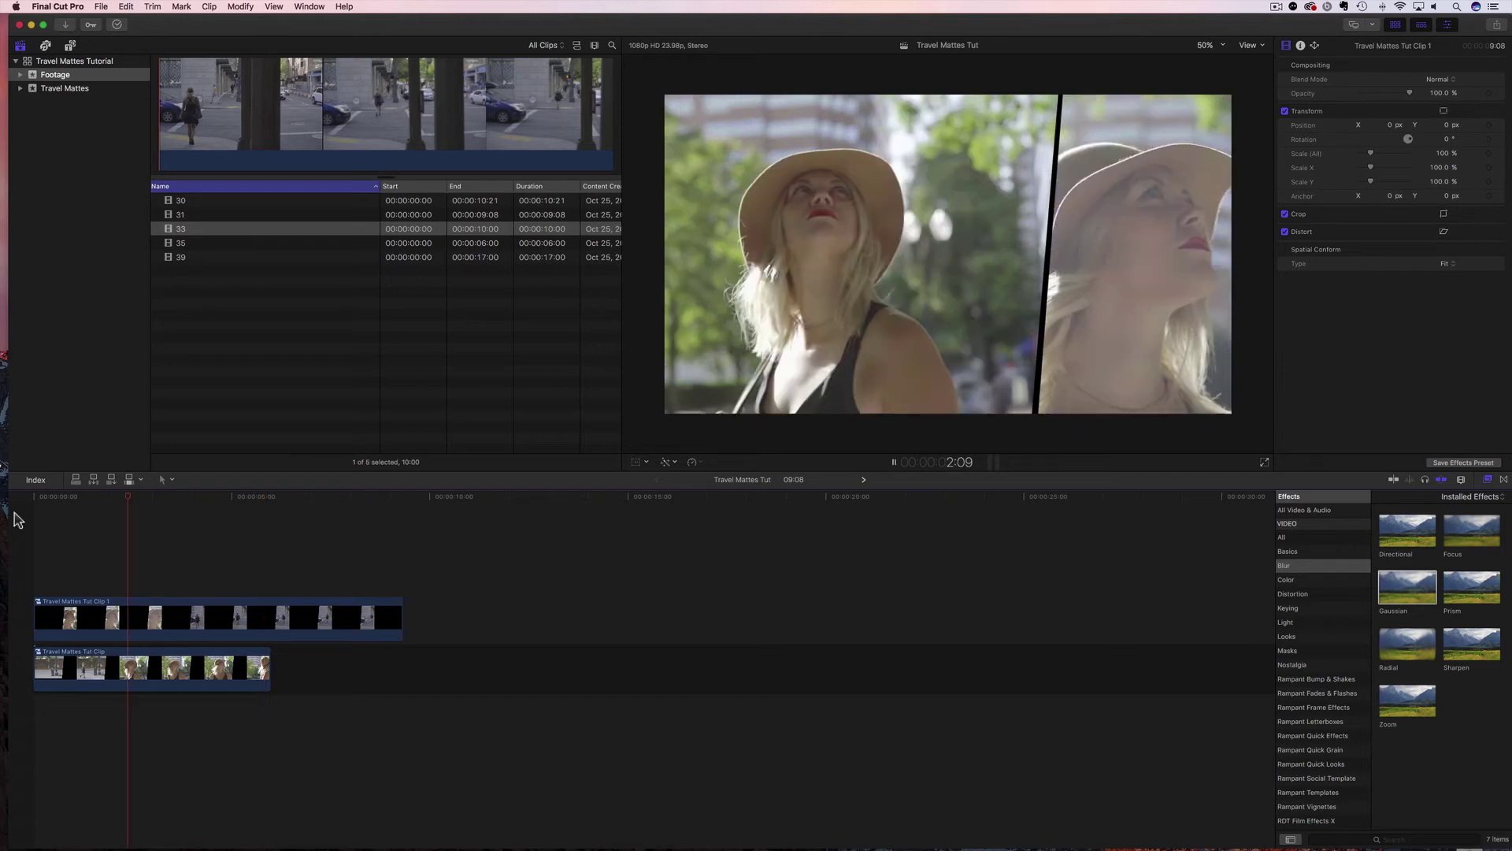
key(space)
Step: Trim Travel Mattes Tut Clip 1 to end at 6:00 and insert a three-second gap there
drag(399, 609, 270, 613)
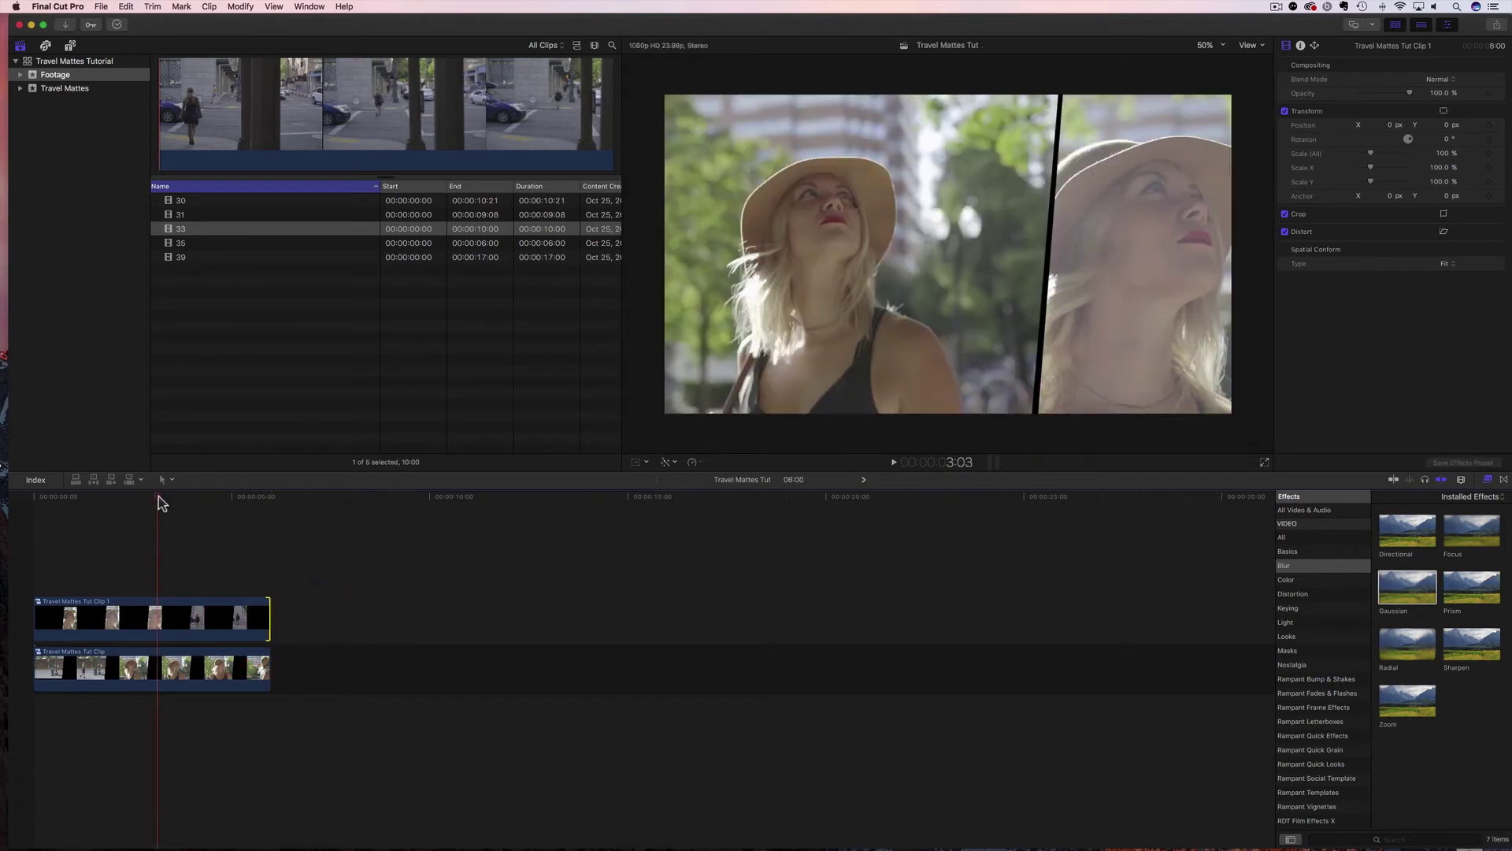
click(41, 520)
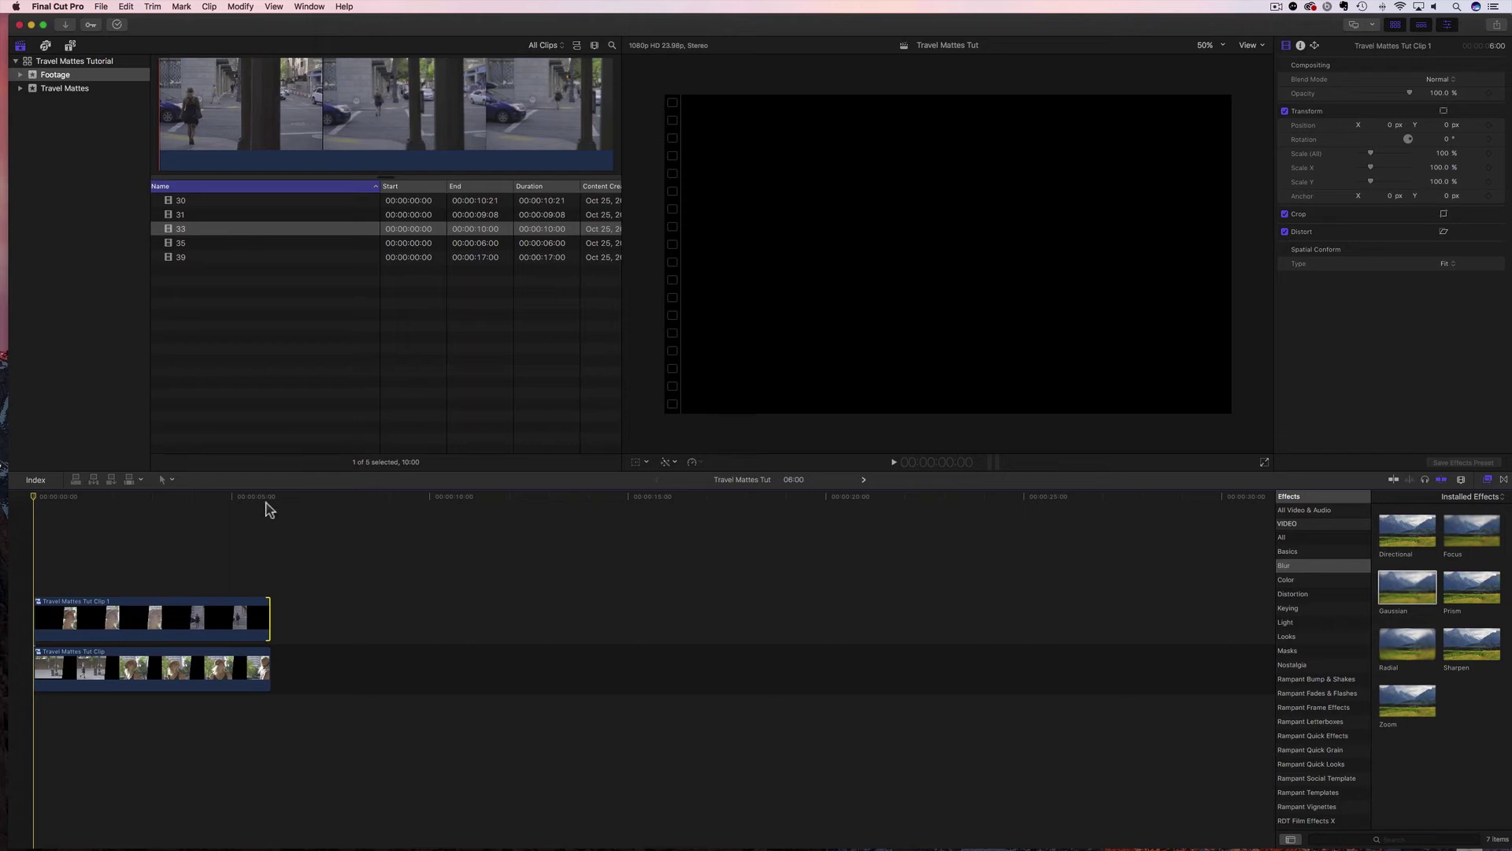
drag(36, 502, 273, 517)
key(alt+w)
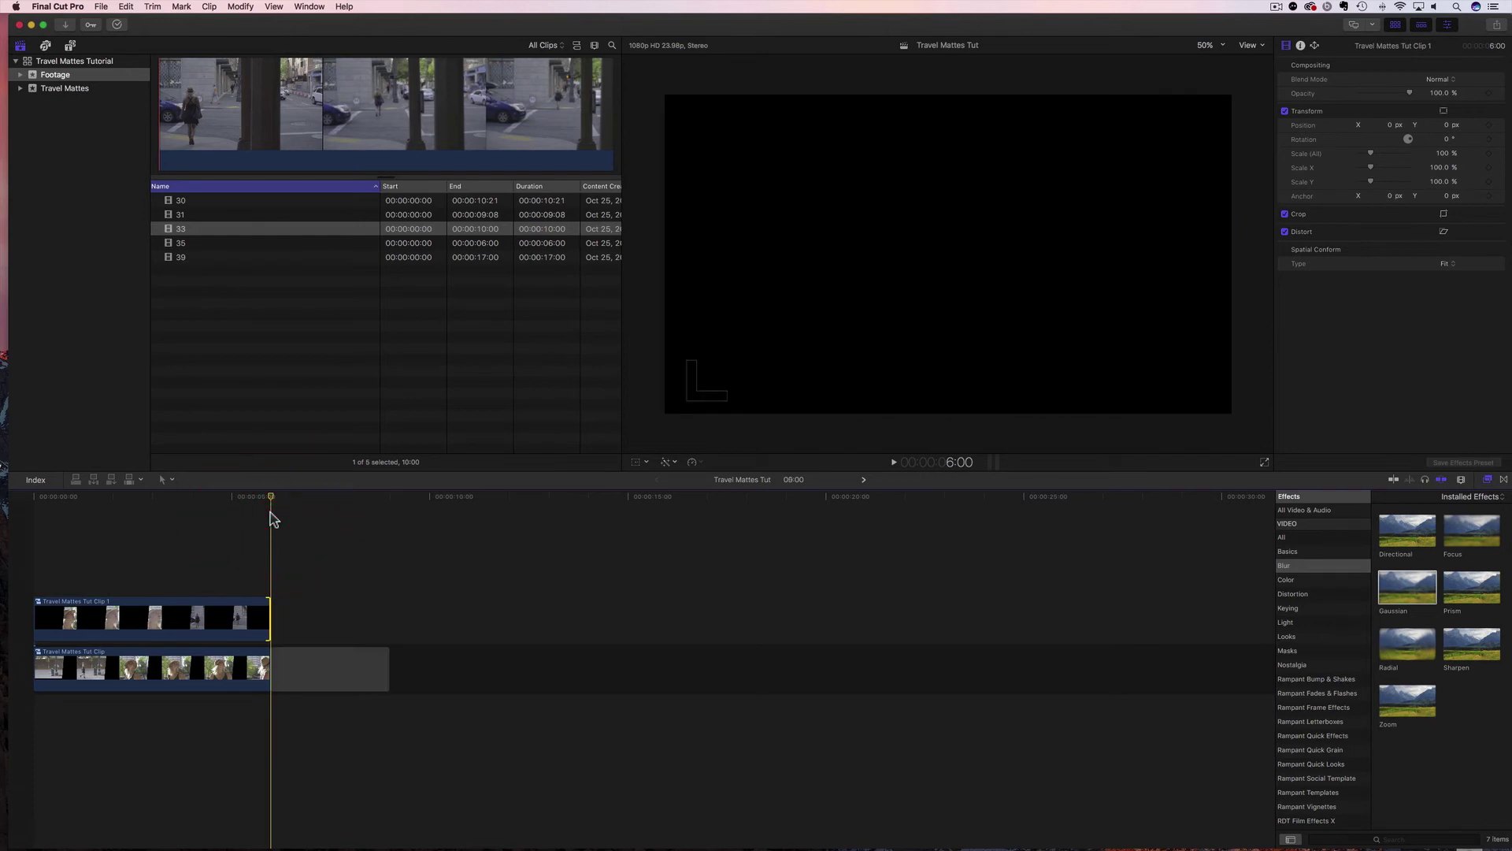
drag(275, 501, 330, 521)
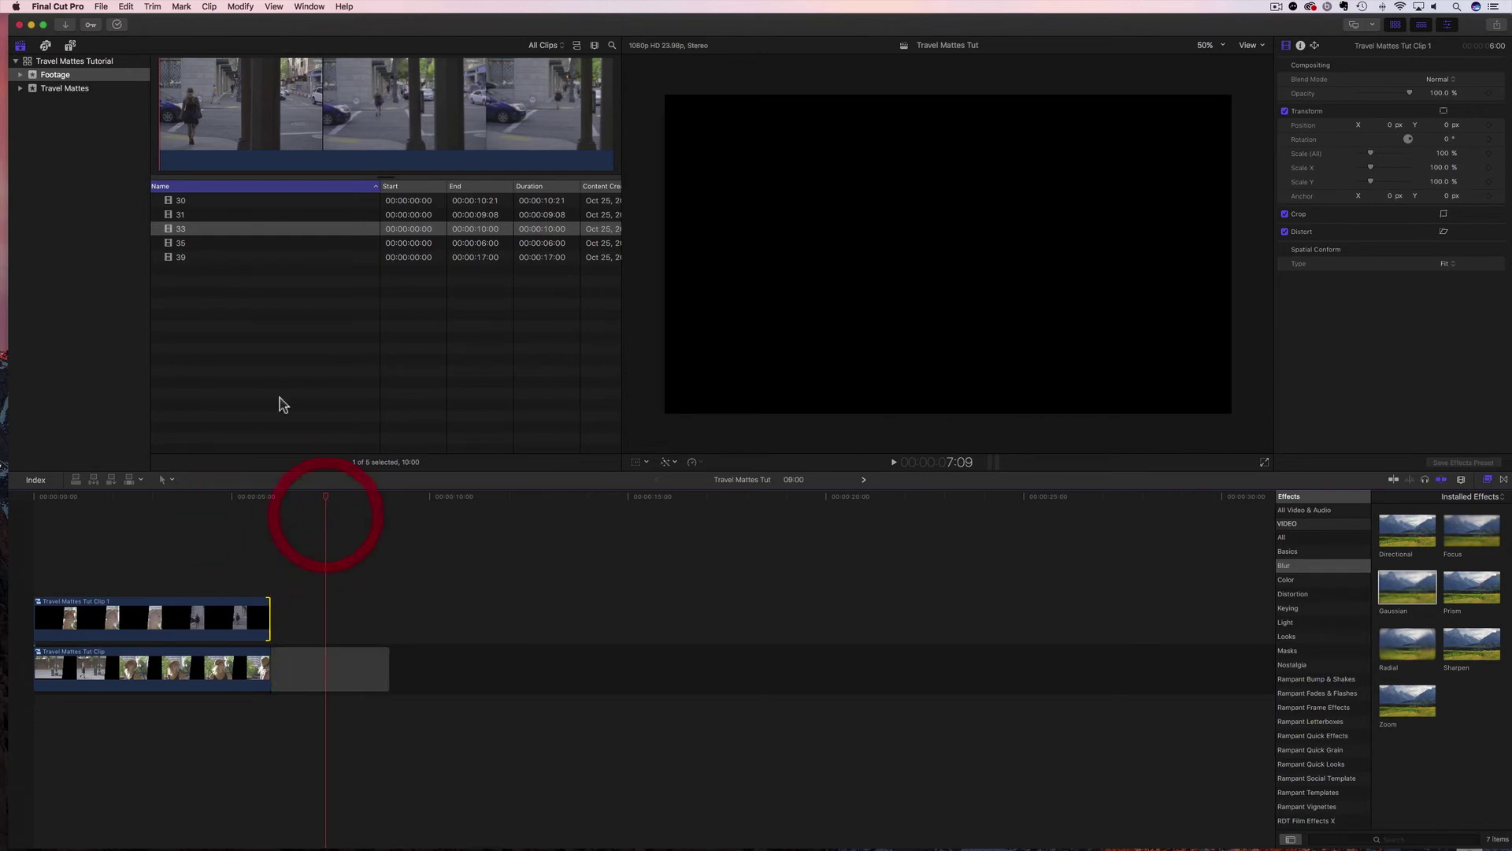
Step: Place a Custom solid generator after the gap and colour it dark blue
click(70, 46)
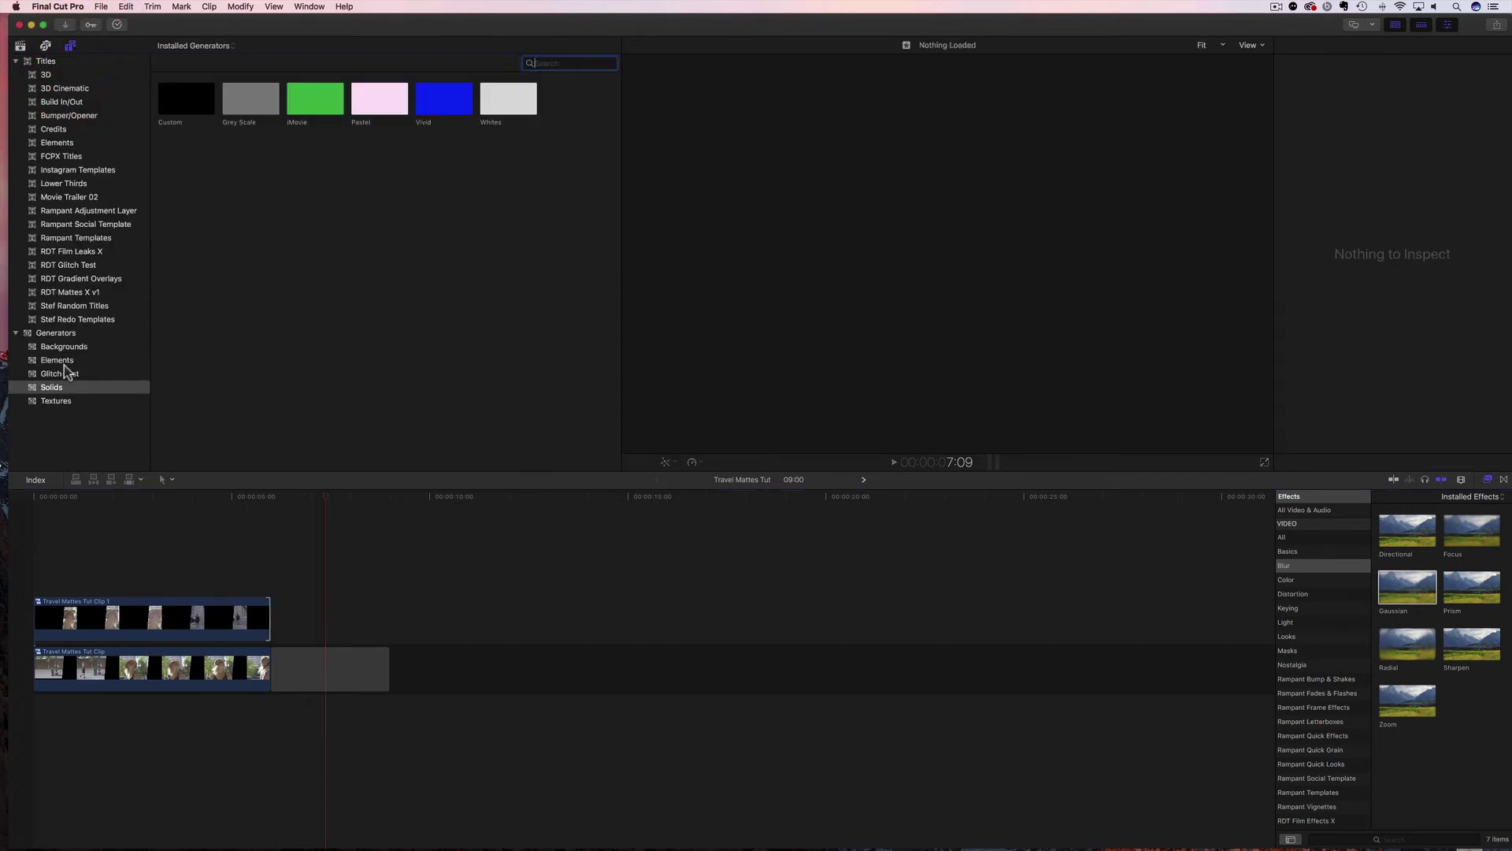
click(54, 387)
click(188, 103)
drag(333, 463, 401, 664)
click(463, 670)
click(546, 499)
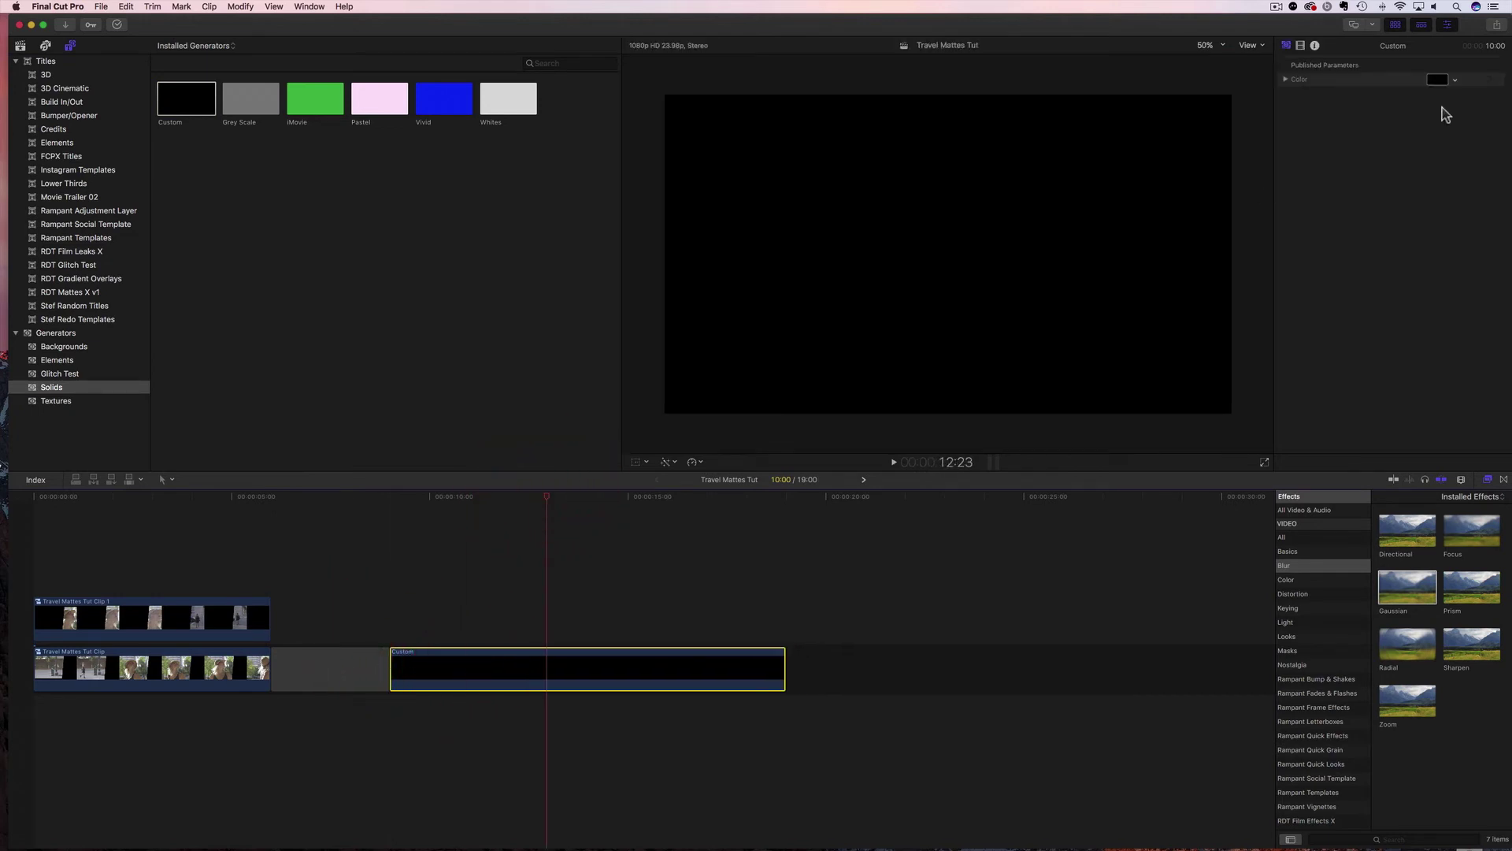
click(1456, 81)
drag(1438, 130, 1450, 153)
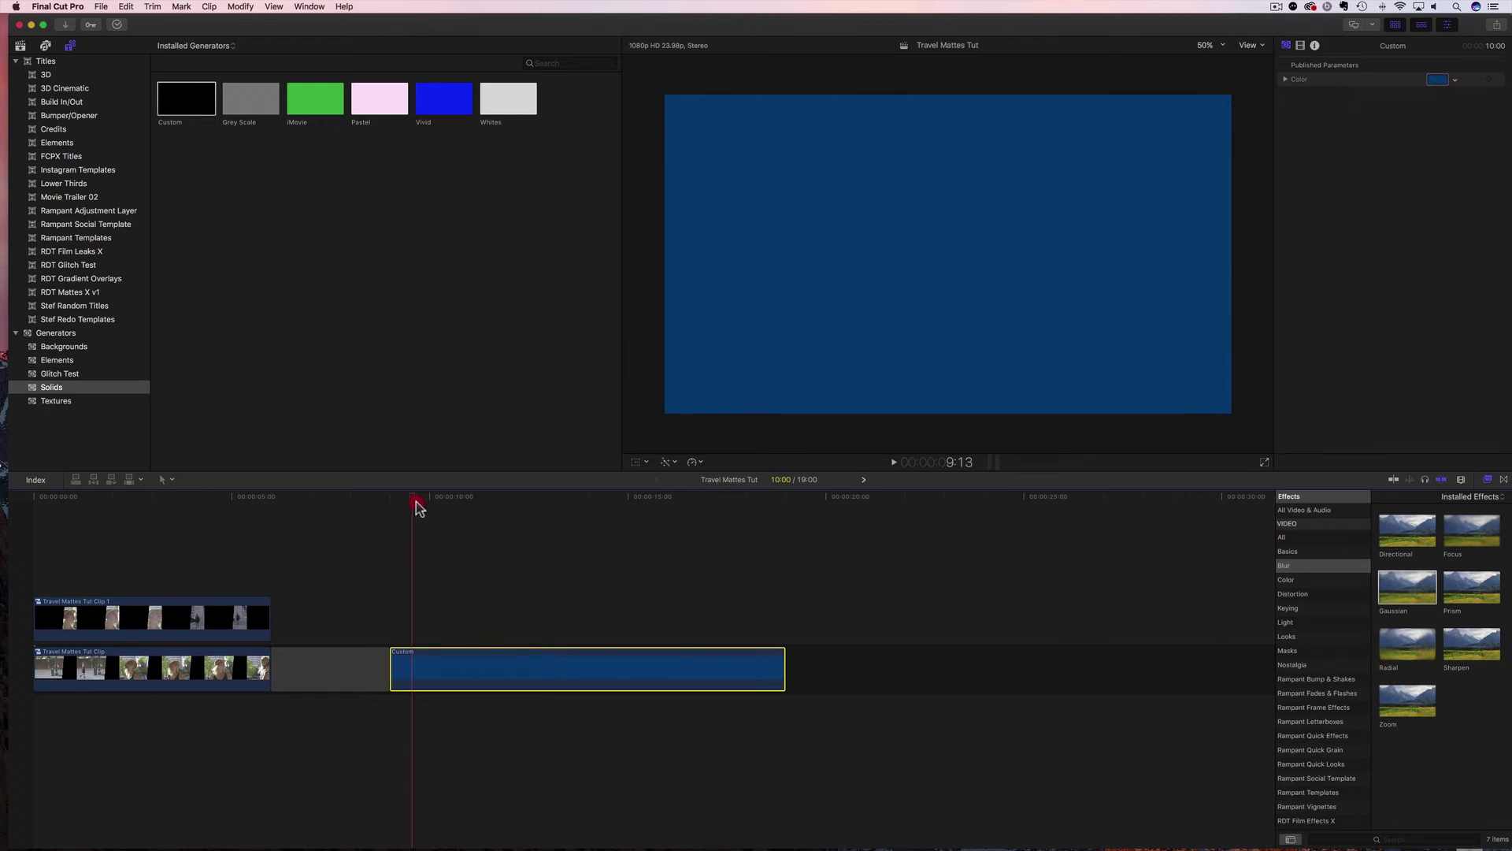
Step: Duplicate both Travel Mattes compound clips and line the copies up after the originals
click(482, 499)
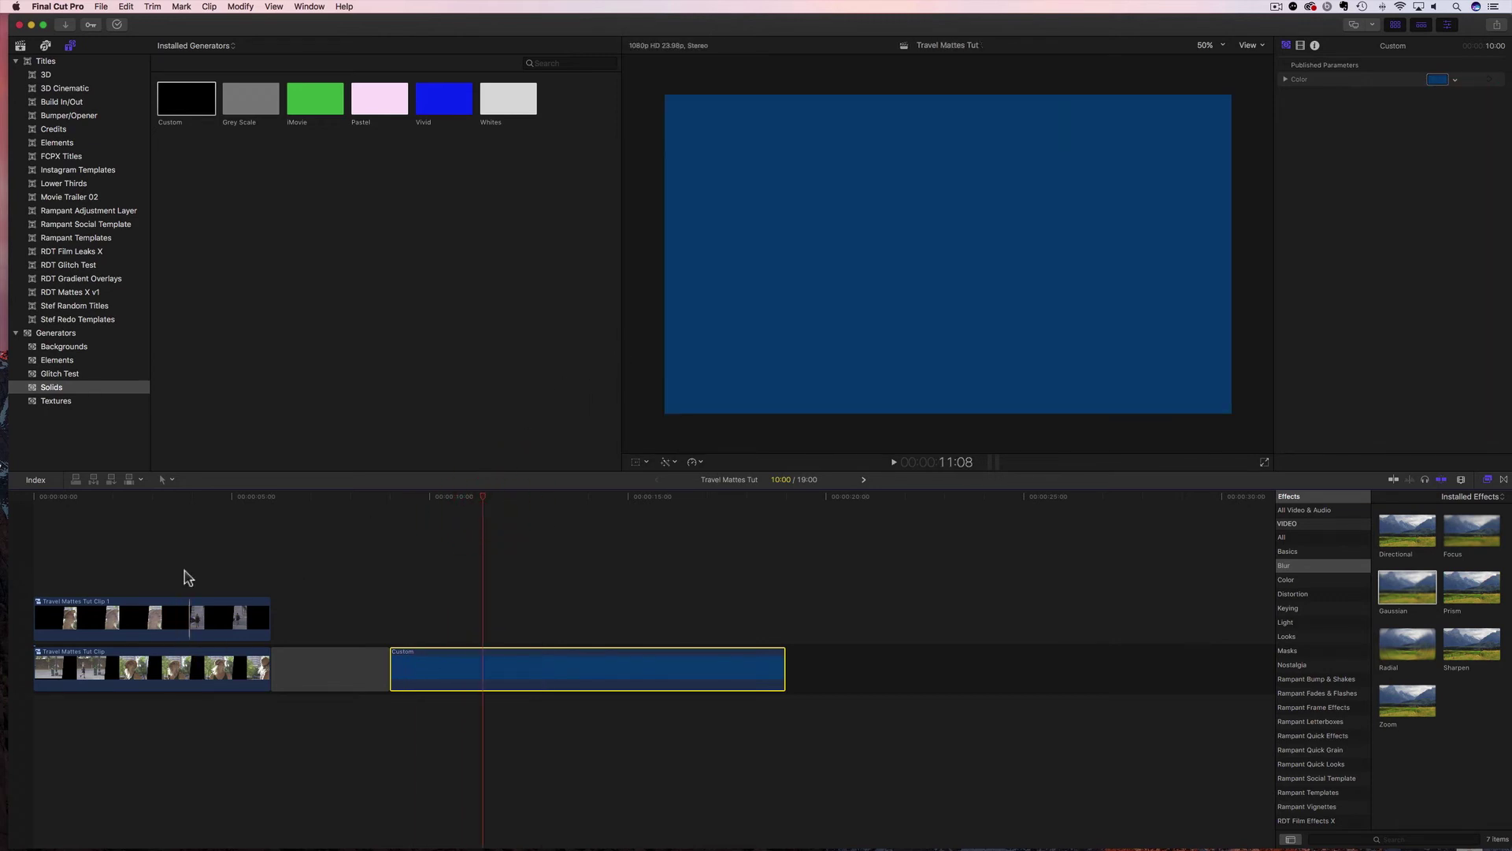
click(150, 666)
drag(137, 570, 279, 638)
drag(159, 623, 744, 563)
drag(344, 611, 783, 608)
click(506, 612)
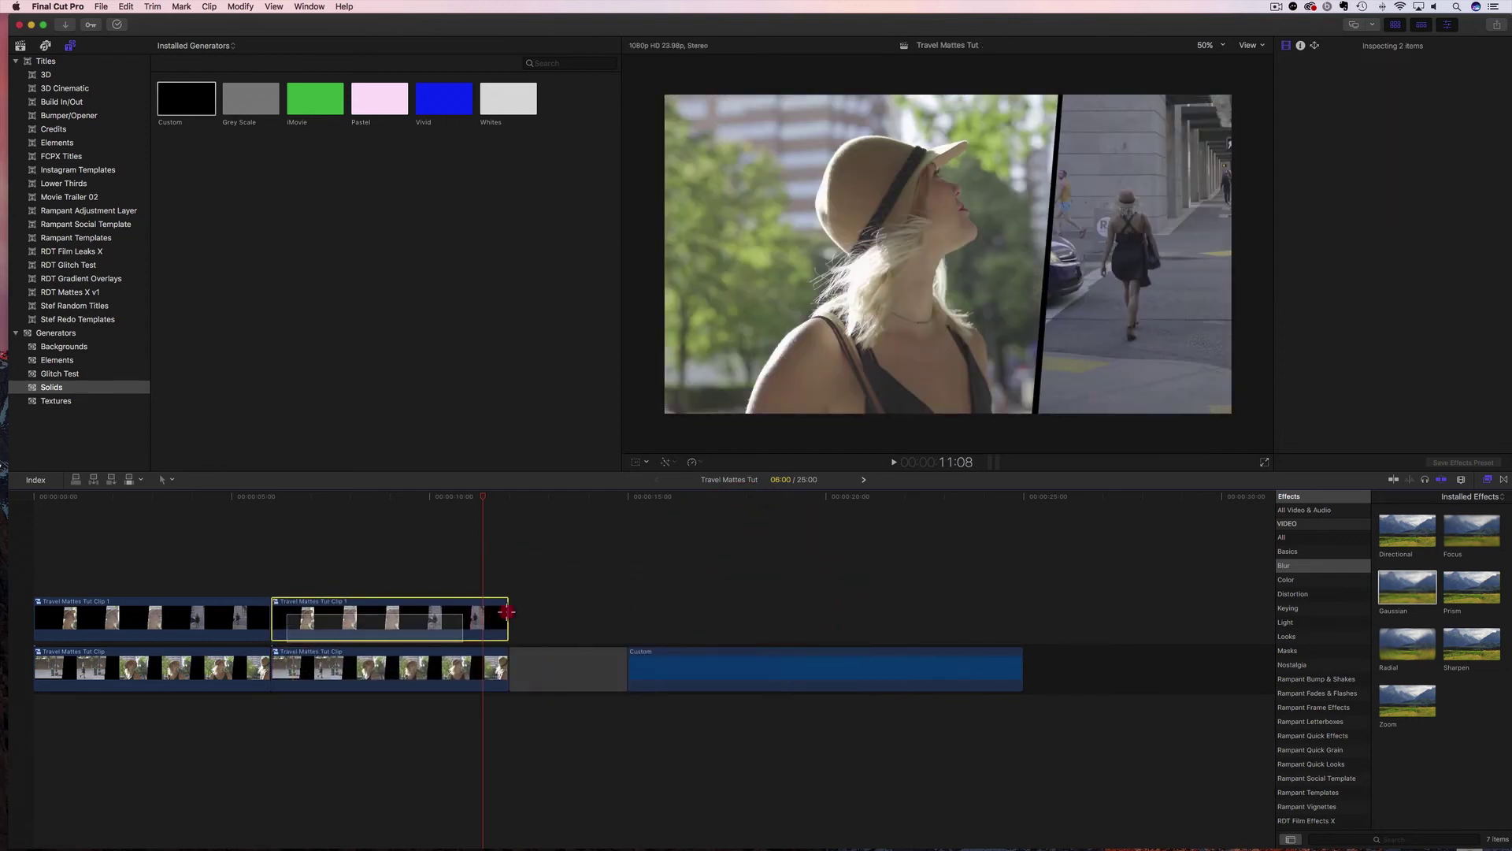
Step: Lift the lower matte clip and Clip 1 into connected lanes above the blue solid and preview
click(434, 556)
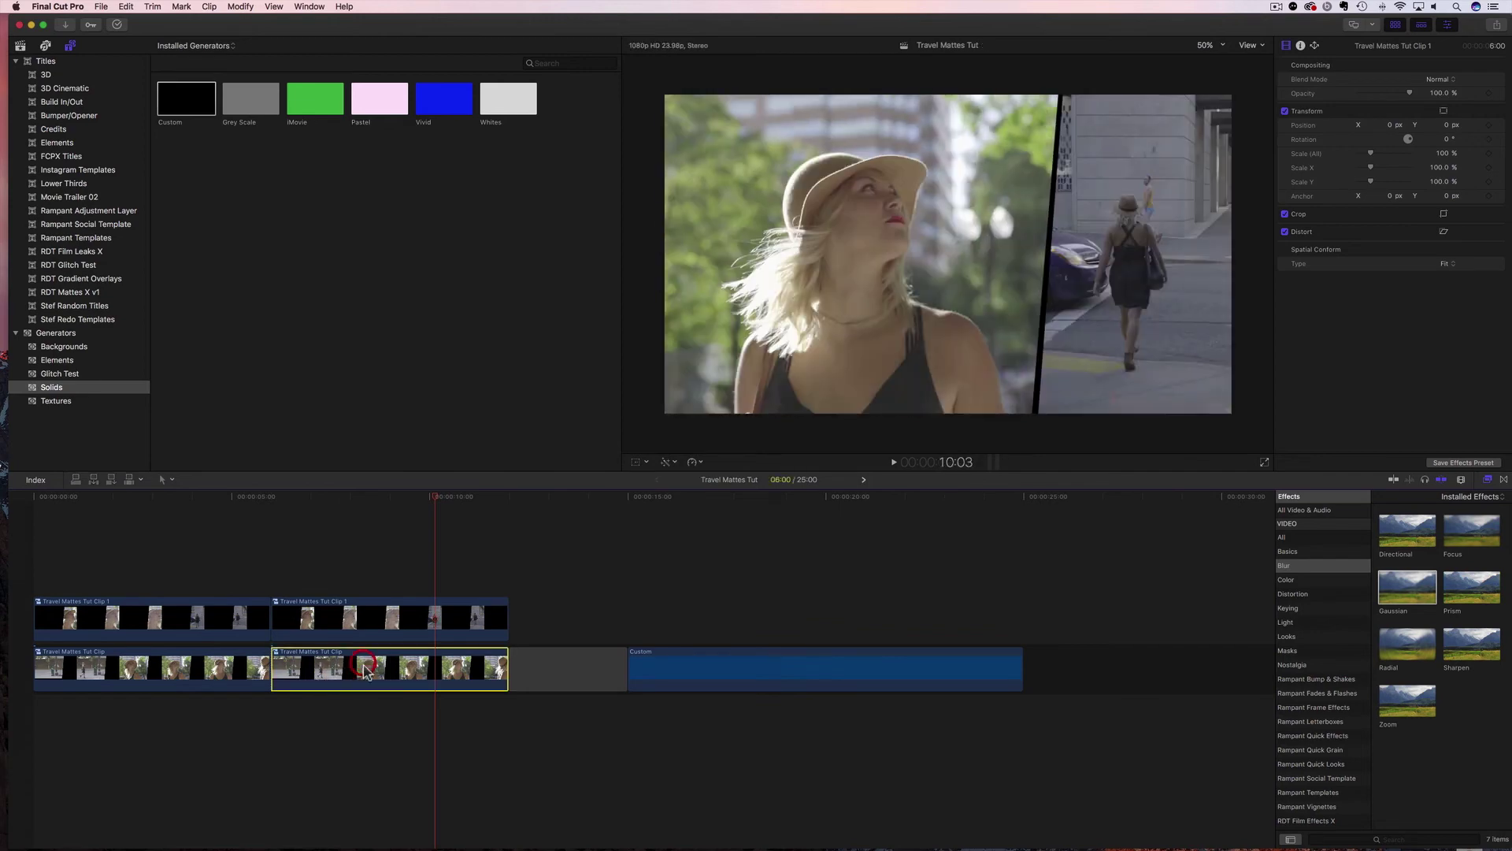
click(373, 671)
click(286, 618)
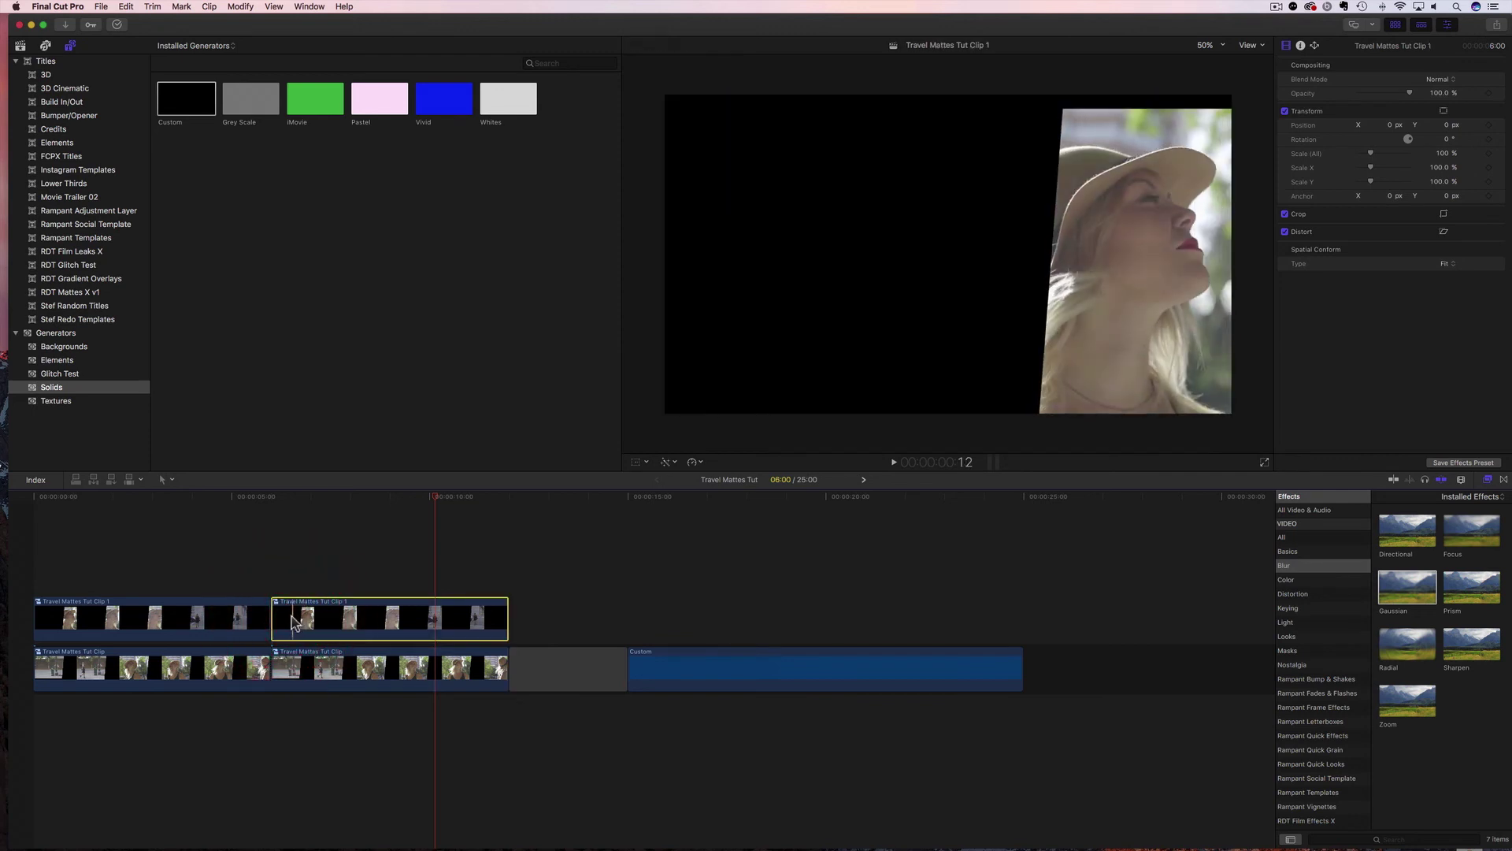
drag(293, 623, 829, 618)
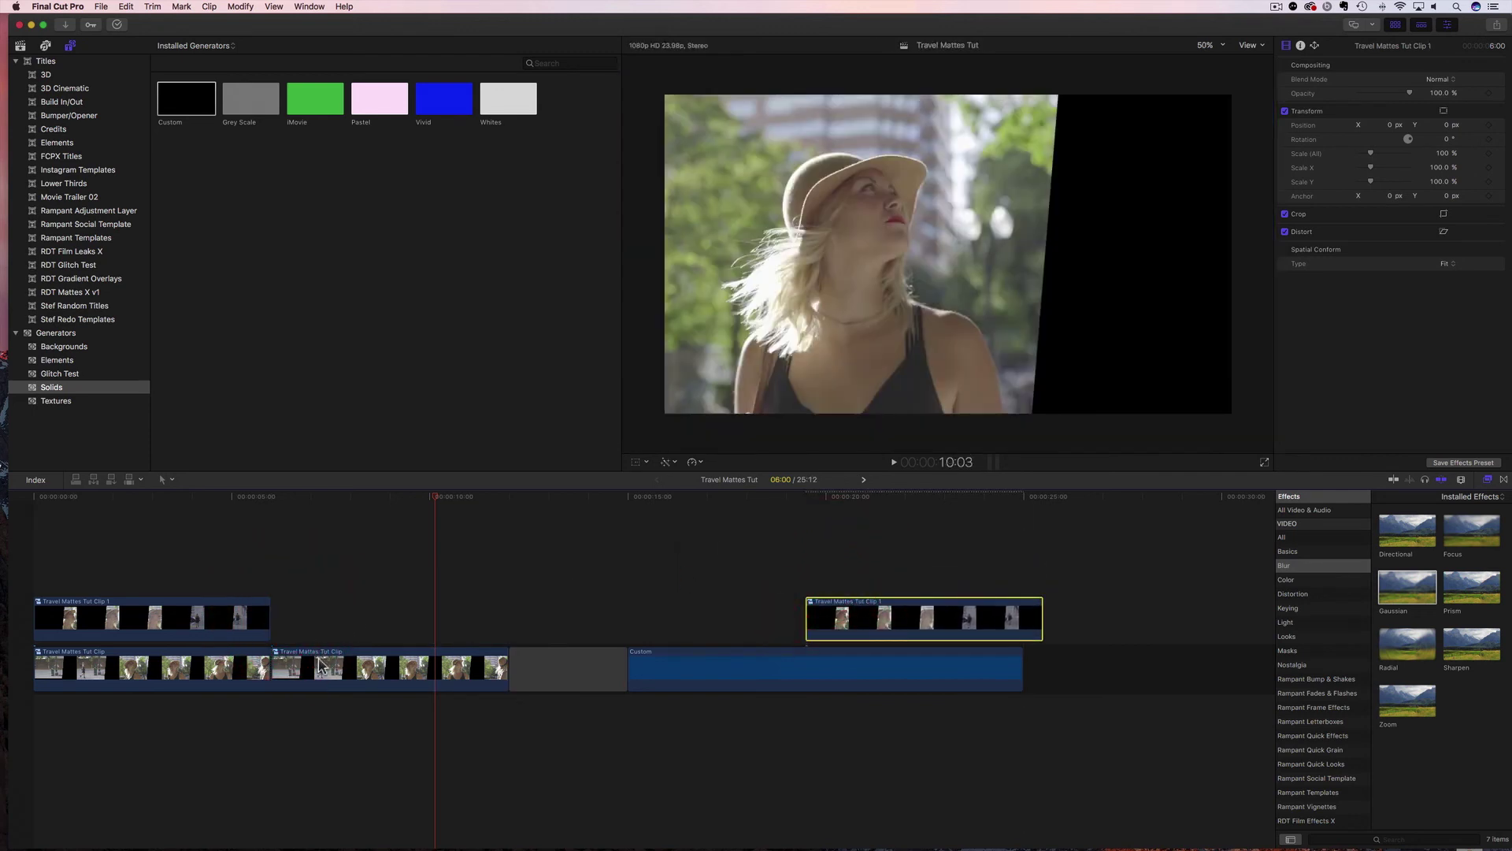
drag(318, 668, 437, 599)
click(642, 589)
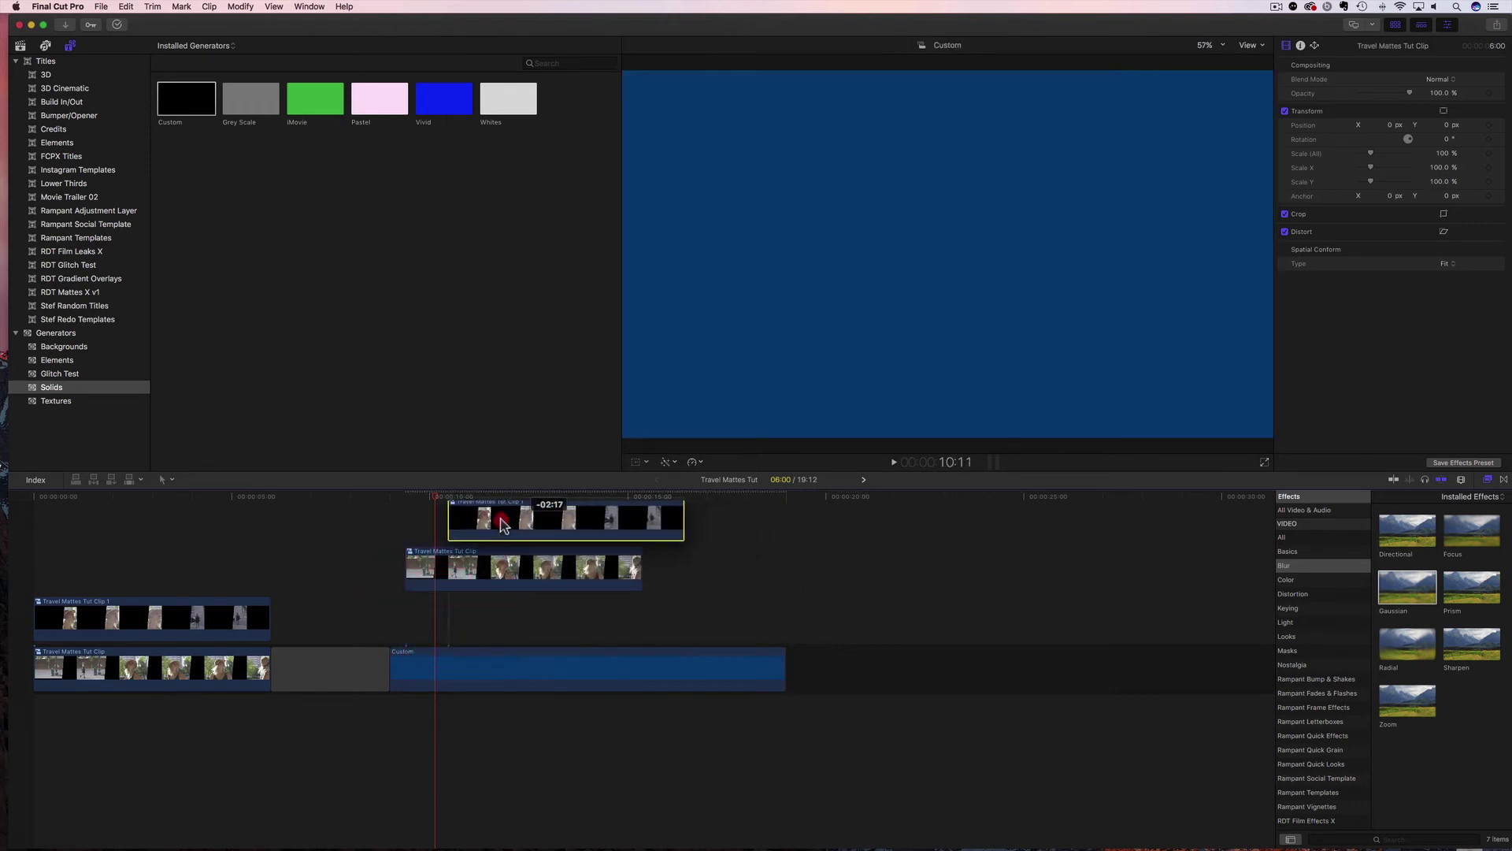
drag(492, 524, 394, 506)
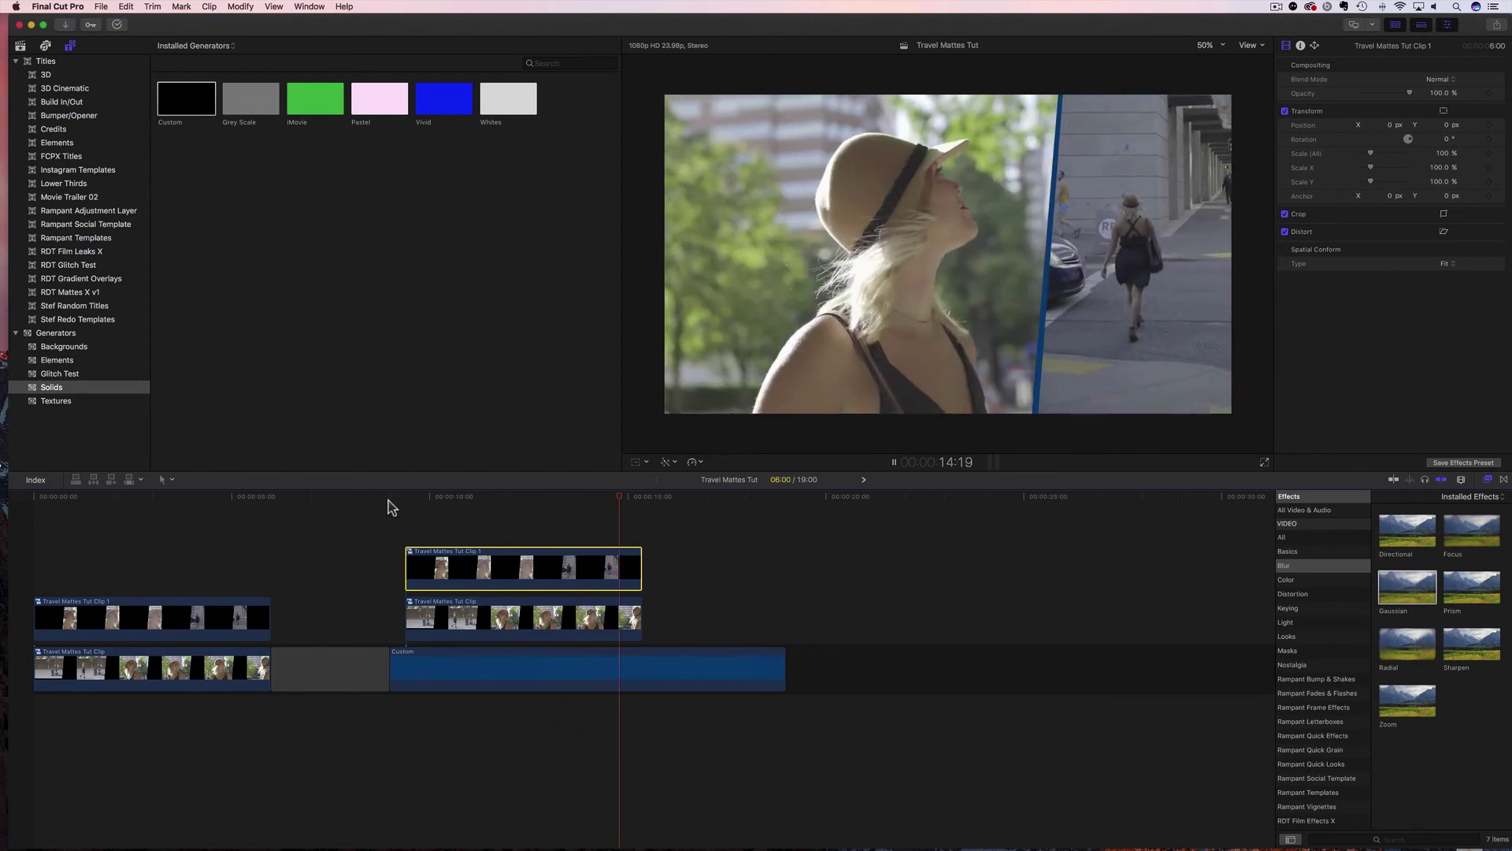
key(space)
Step: Recolour the Custom solid to beige with the Colors eyedropper and play back the result
drag(611, 517, 479, 502)
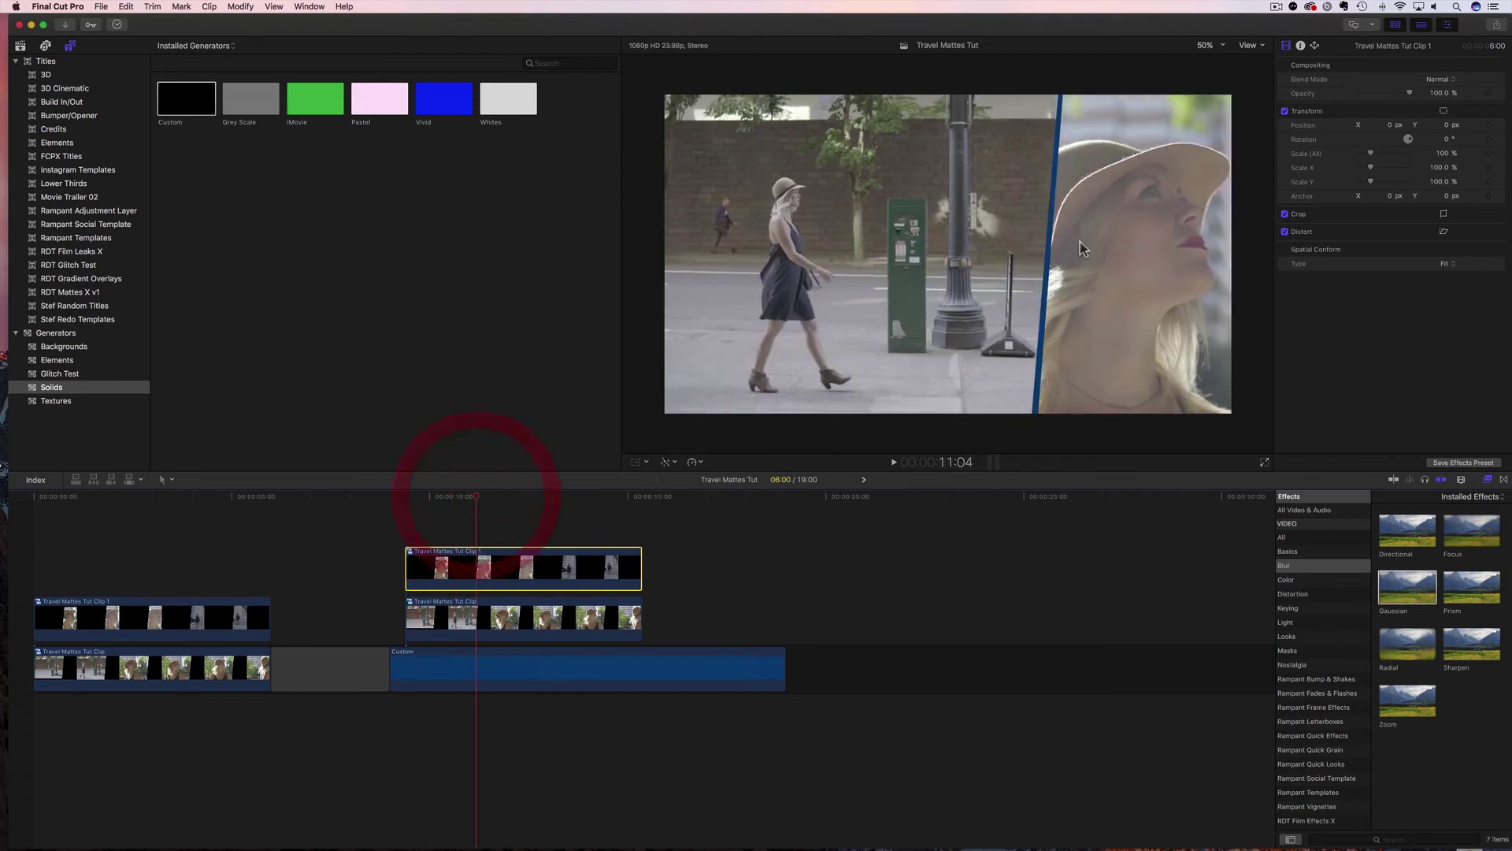
click(590, 665)
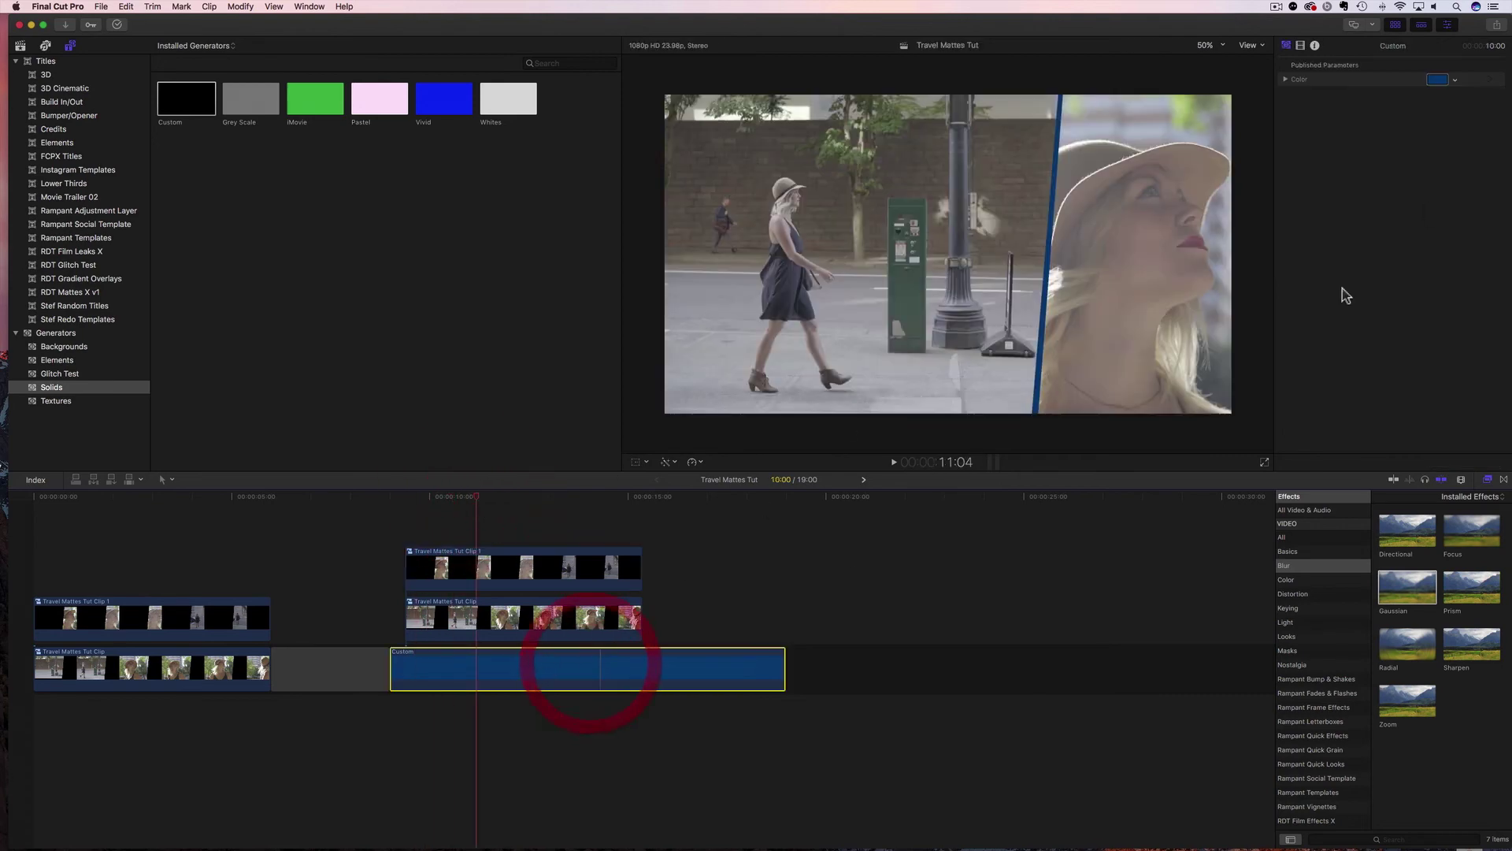
click(1457, 81)
click(1437, 80)
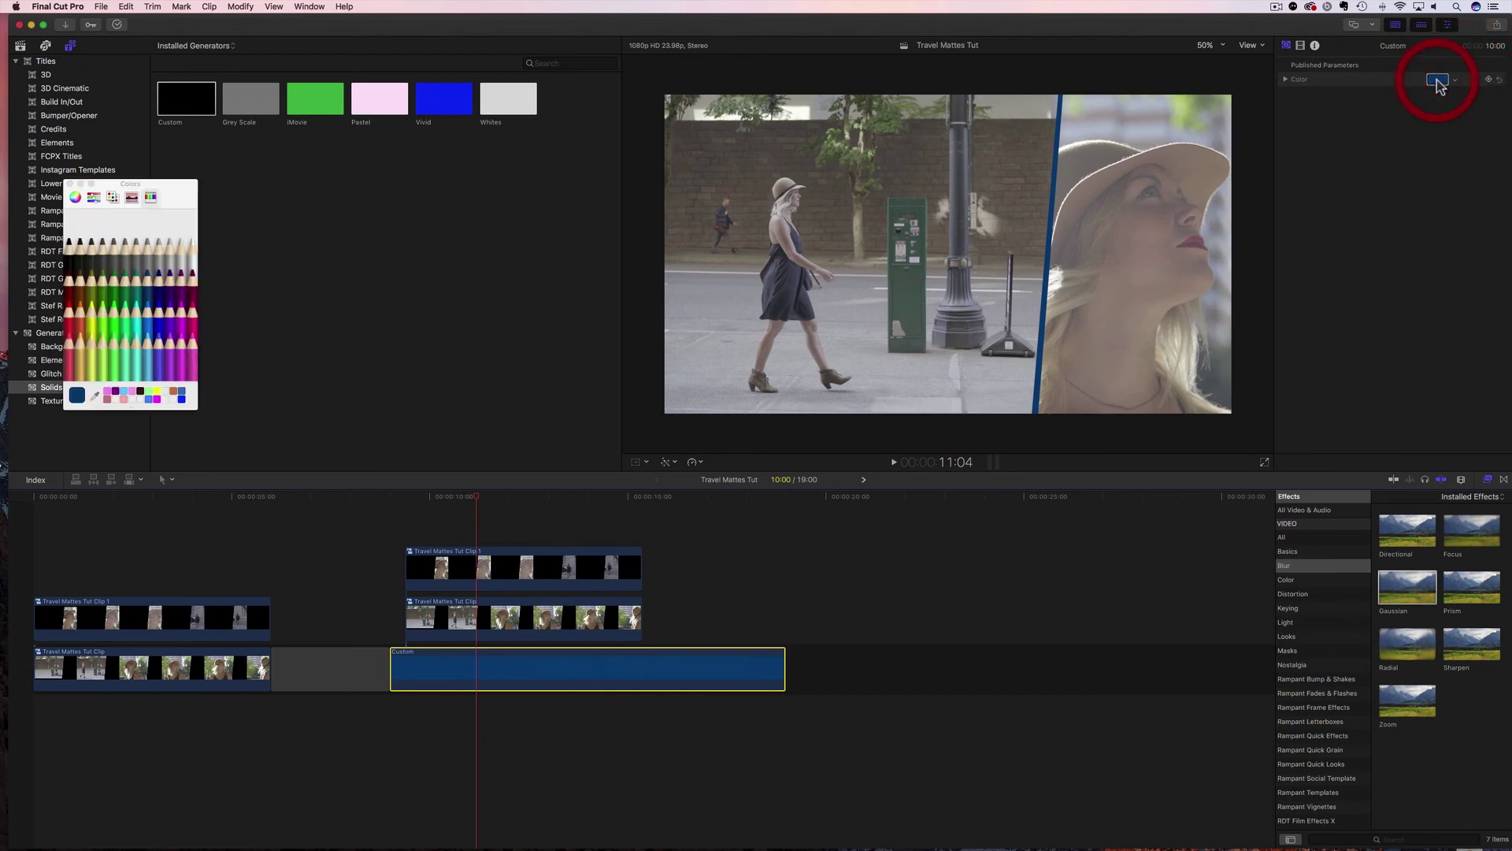
click(95, 396)
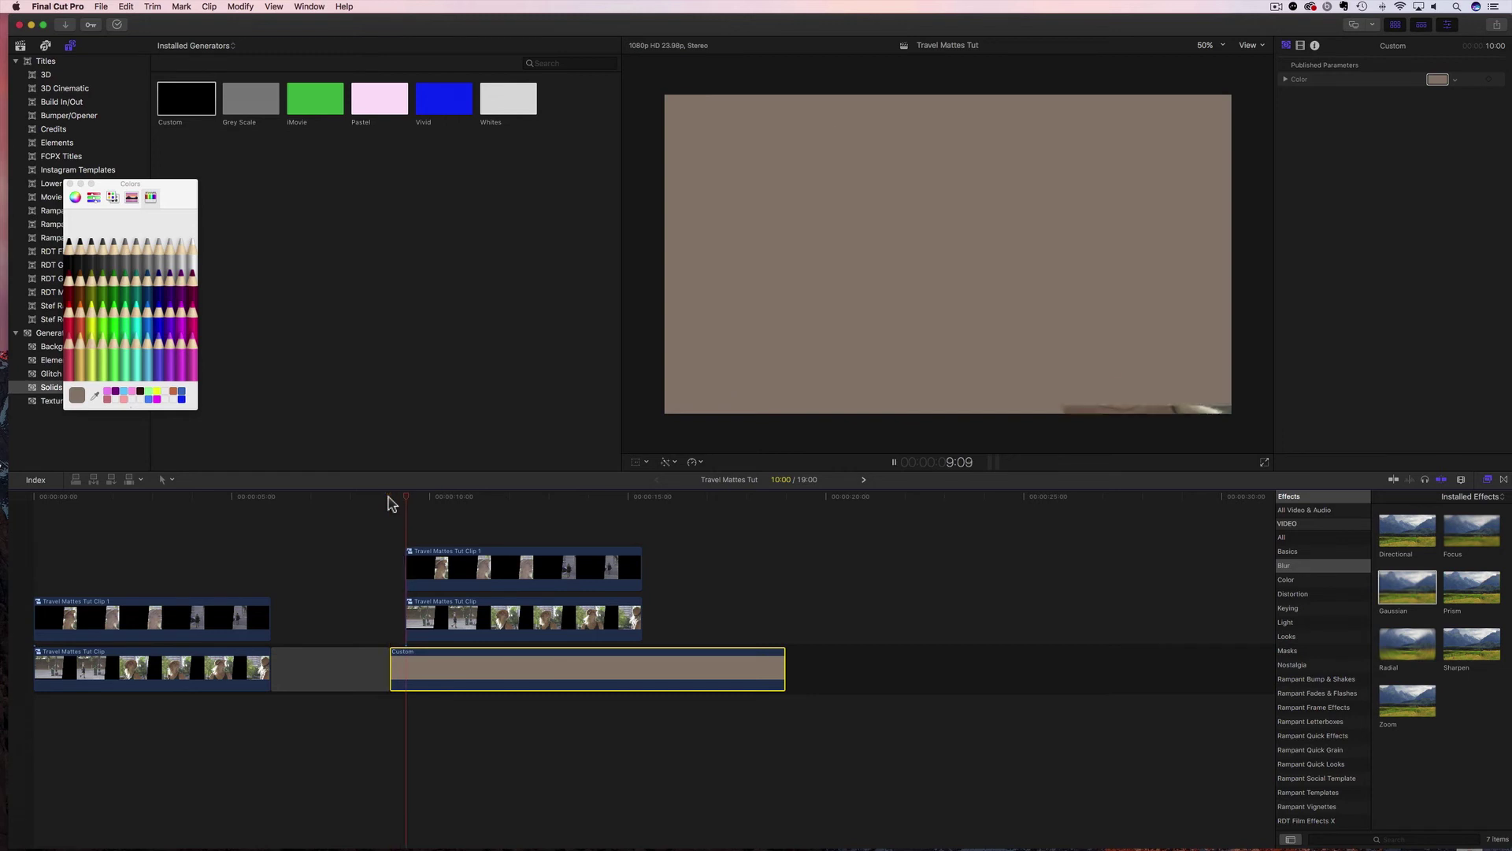
key(space)
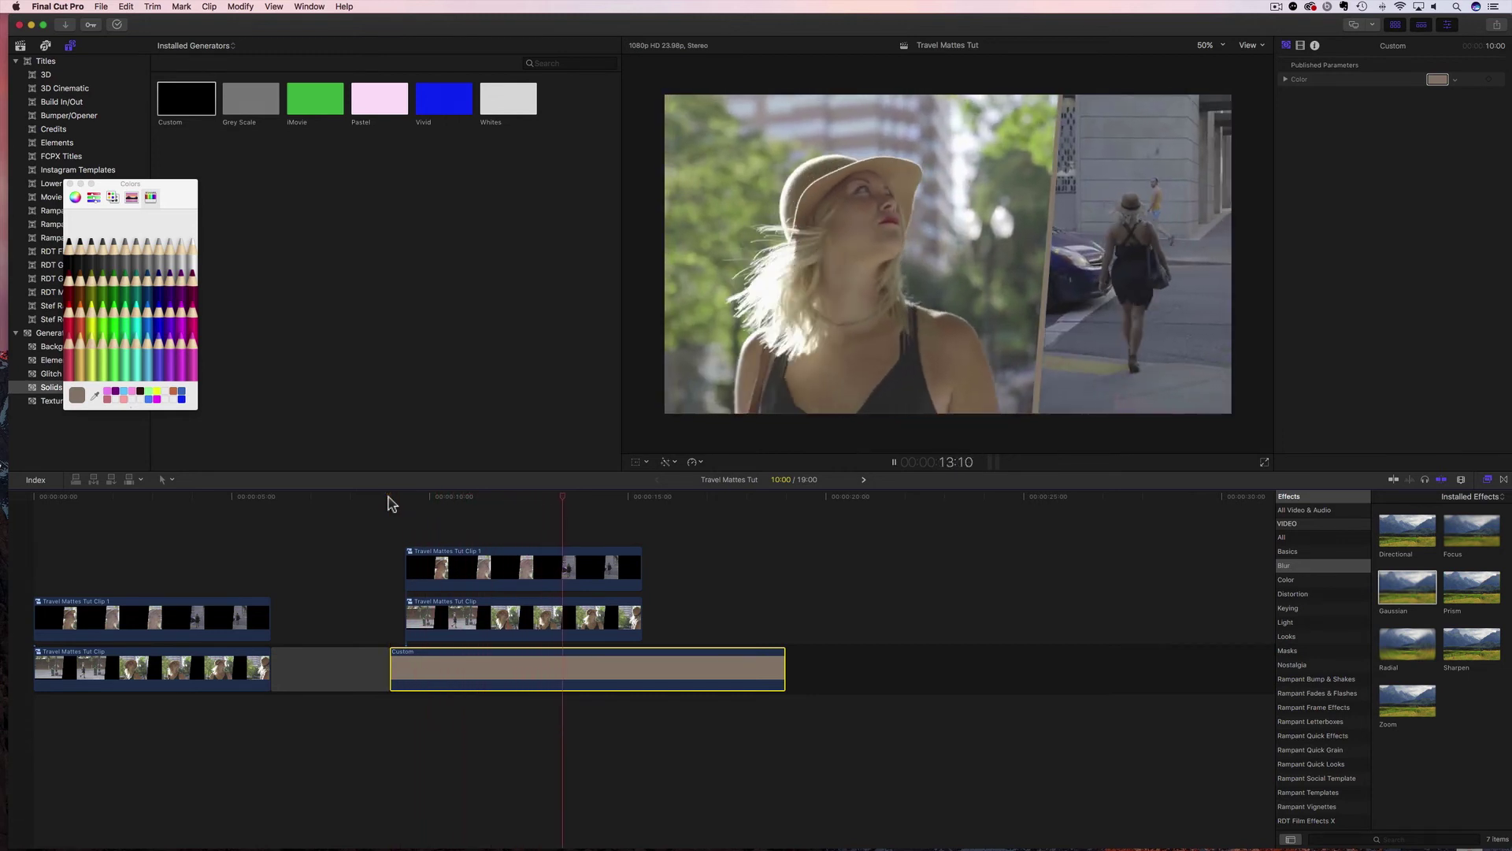
key(space)
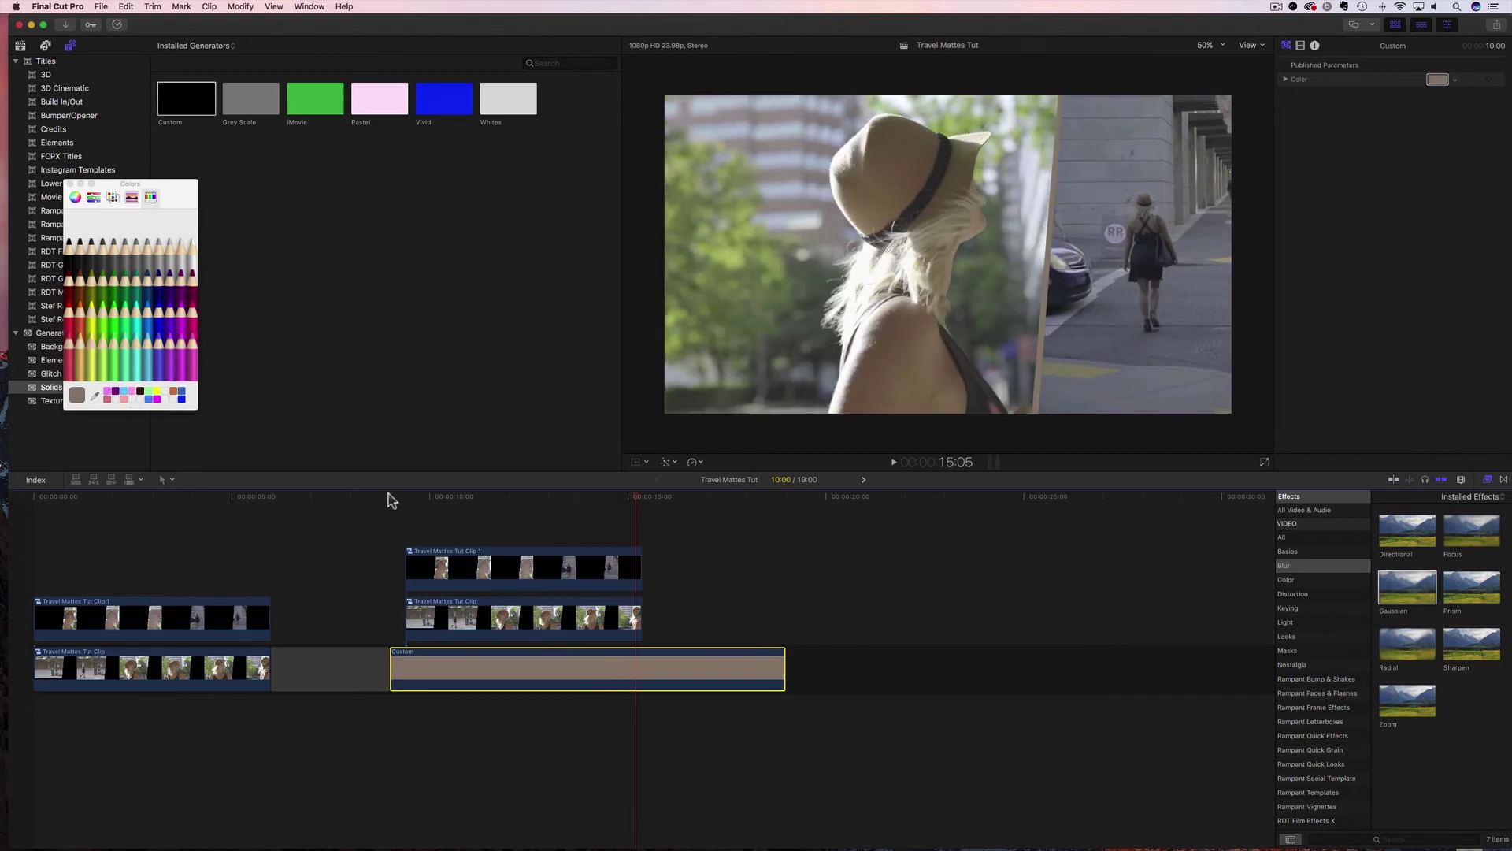
Step: Close the Colors window and shorten the gap in front of the beige Custom solid
click(70, 183)
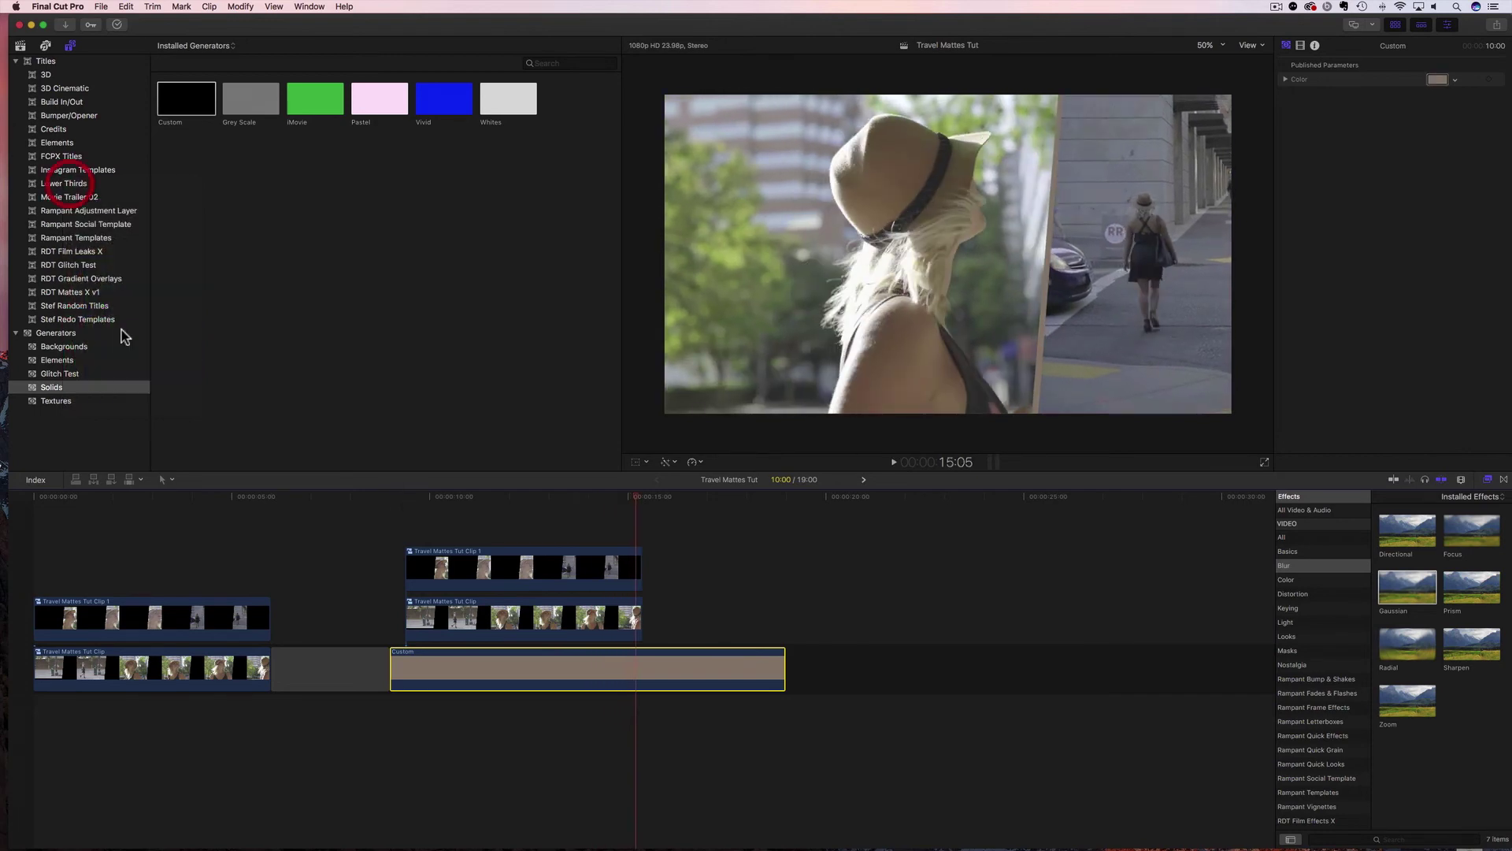
click(349, 660)
drag(390, 669, 413, 648)
Step: Move the gap after the Custom solid and trim the solid to end with the matte clips
click(692, 648)
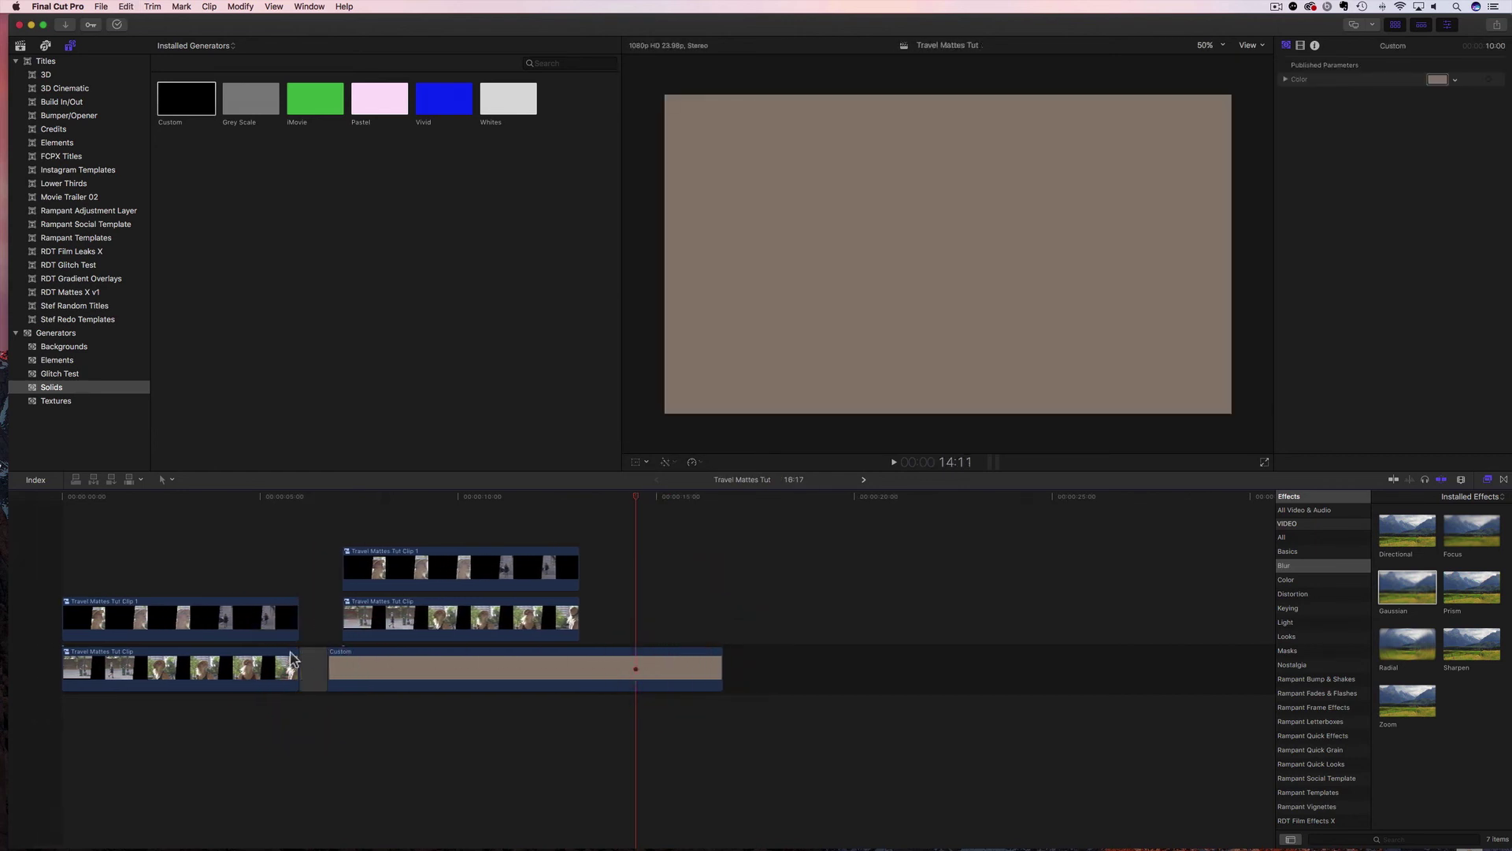
click(323, 668)
drag(323, 668, 580, 662)
click(719, 661)
click(595, 668)
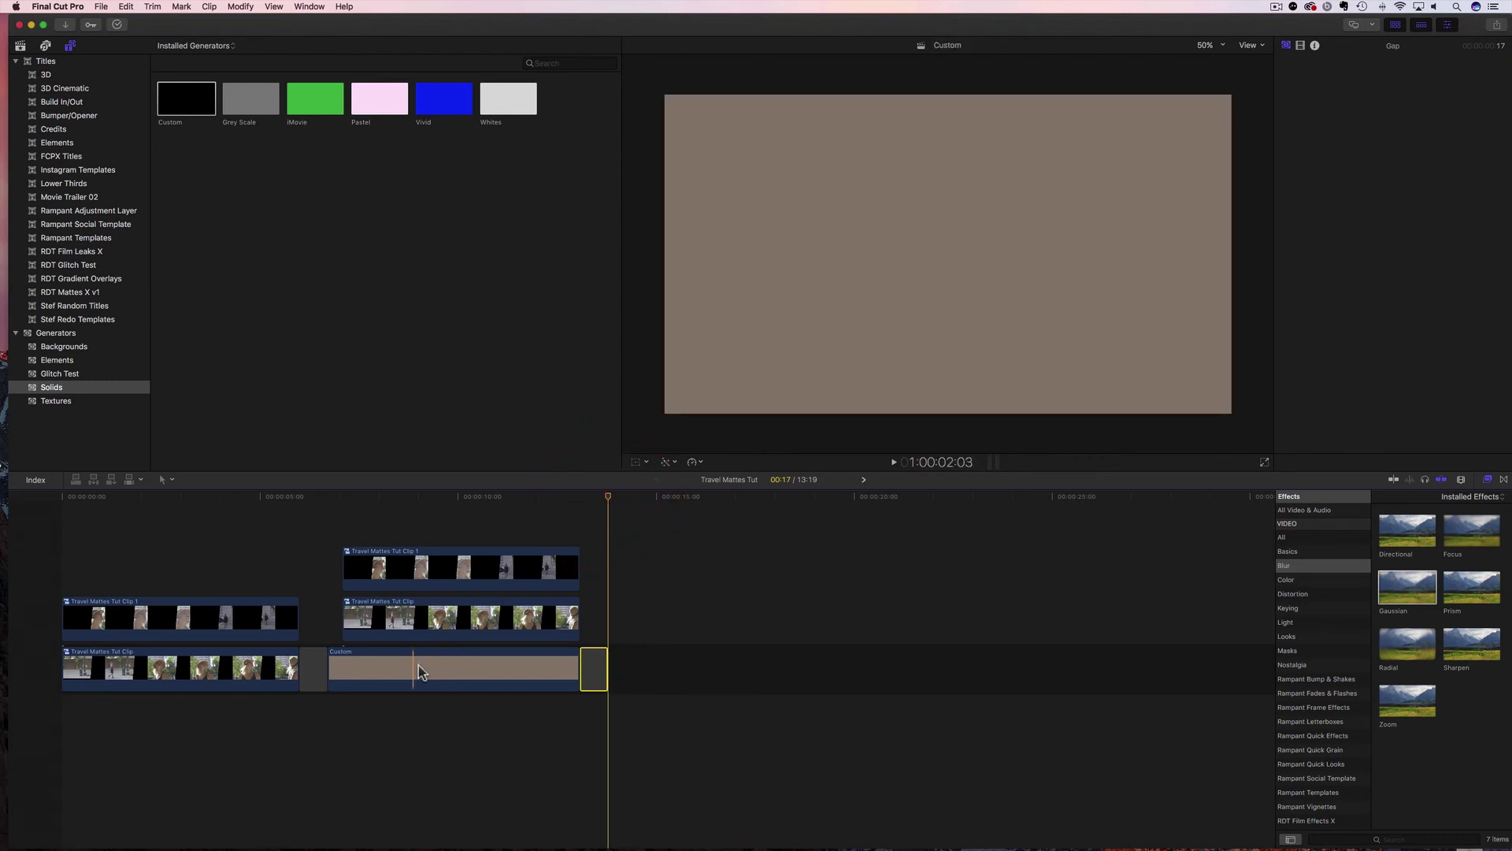
Step: Append footage clip 39 from the Footage event after the Custom solid
click(24, 46)
click(181, 200)
click(181, 214)
click(181, 228)
click(183, 245)
click(182, 259)
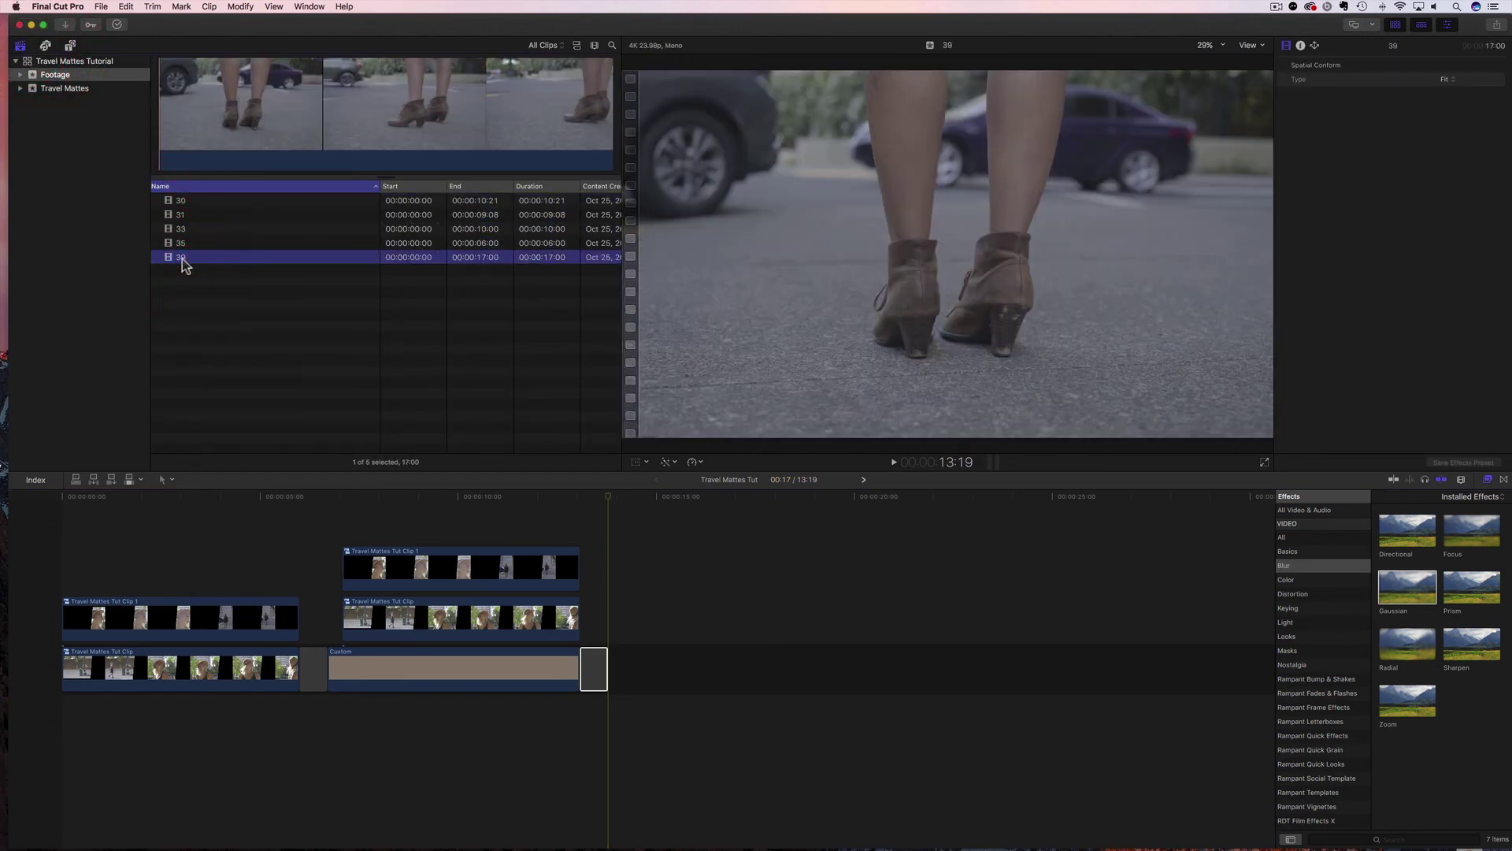
drag(394, 349, 617, 654)
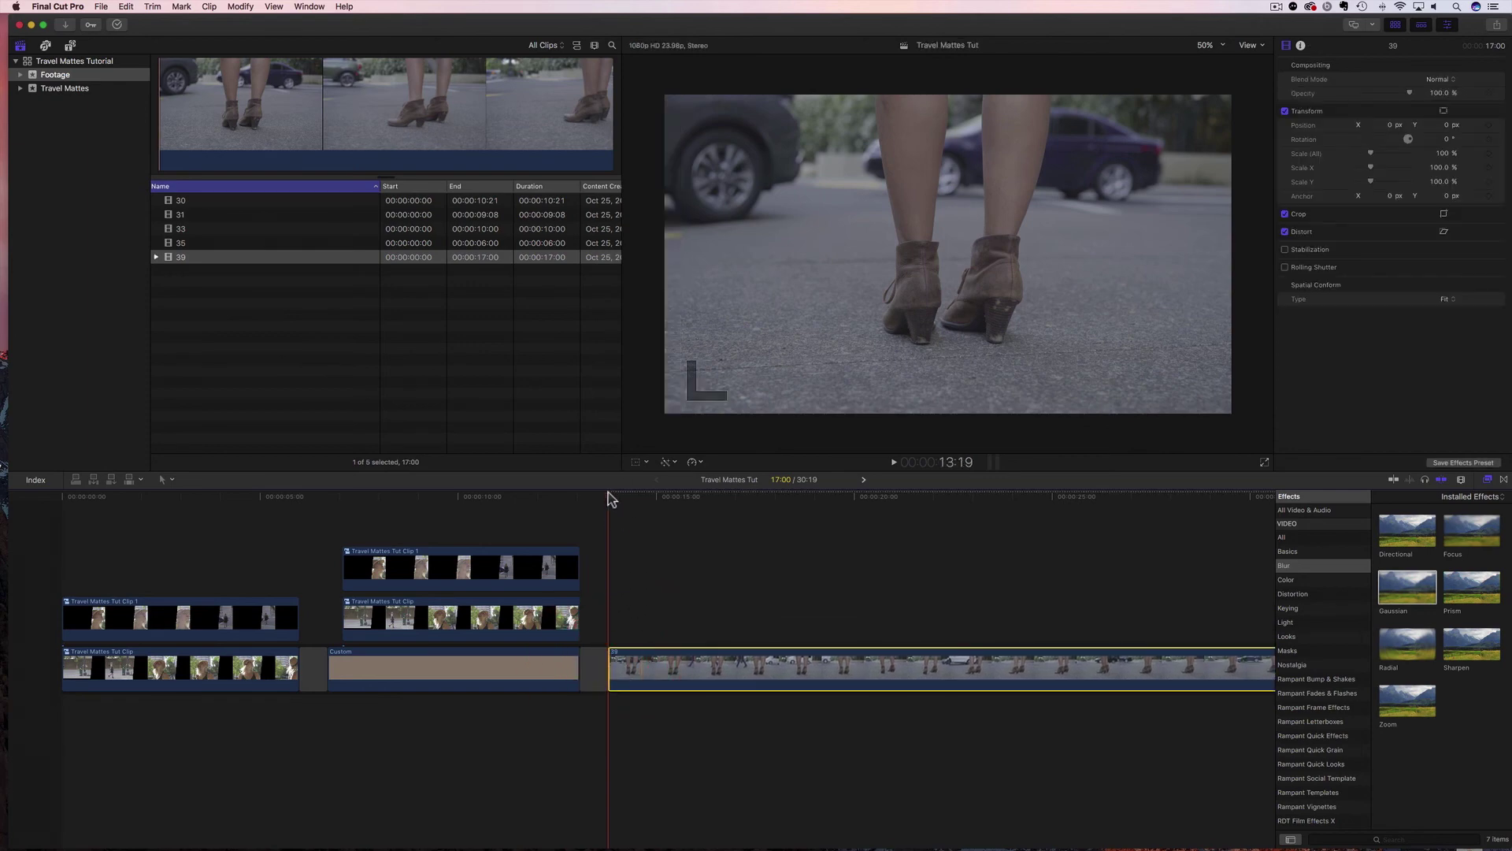
Step: Slide the selected pair of matte compound clips left so they sit over clip 39
drag(614, 502, 615, 536)
click(651, 658)
drag(418, 521, 786, 614)
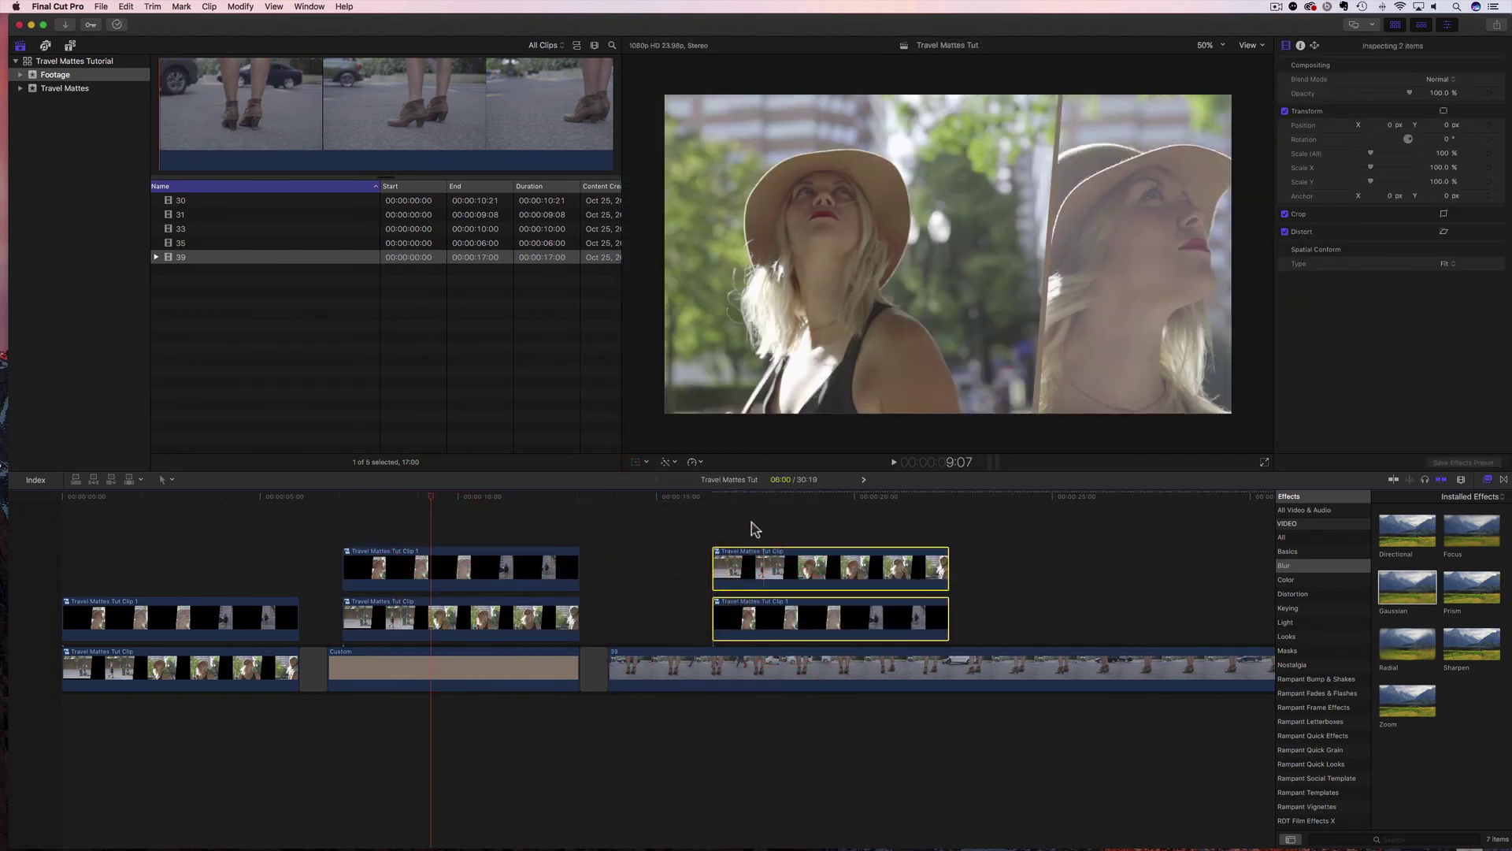
drag(760, 617, 694, 617)
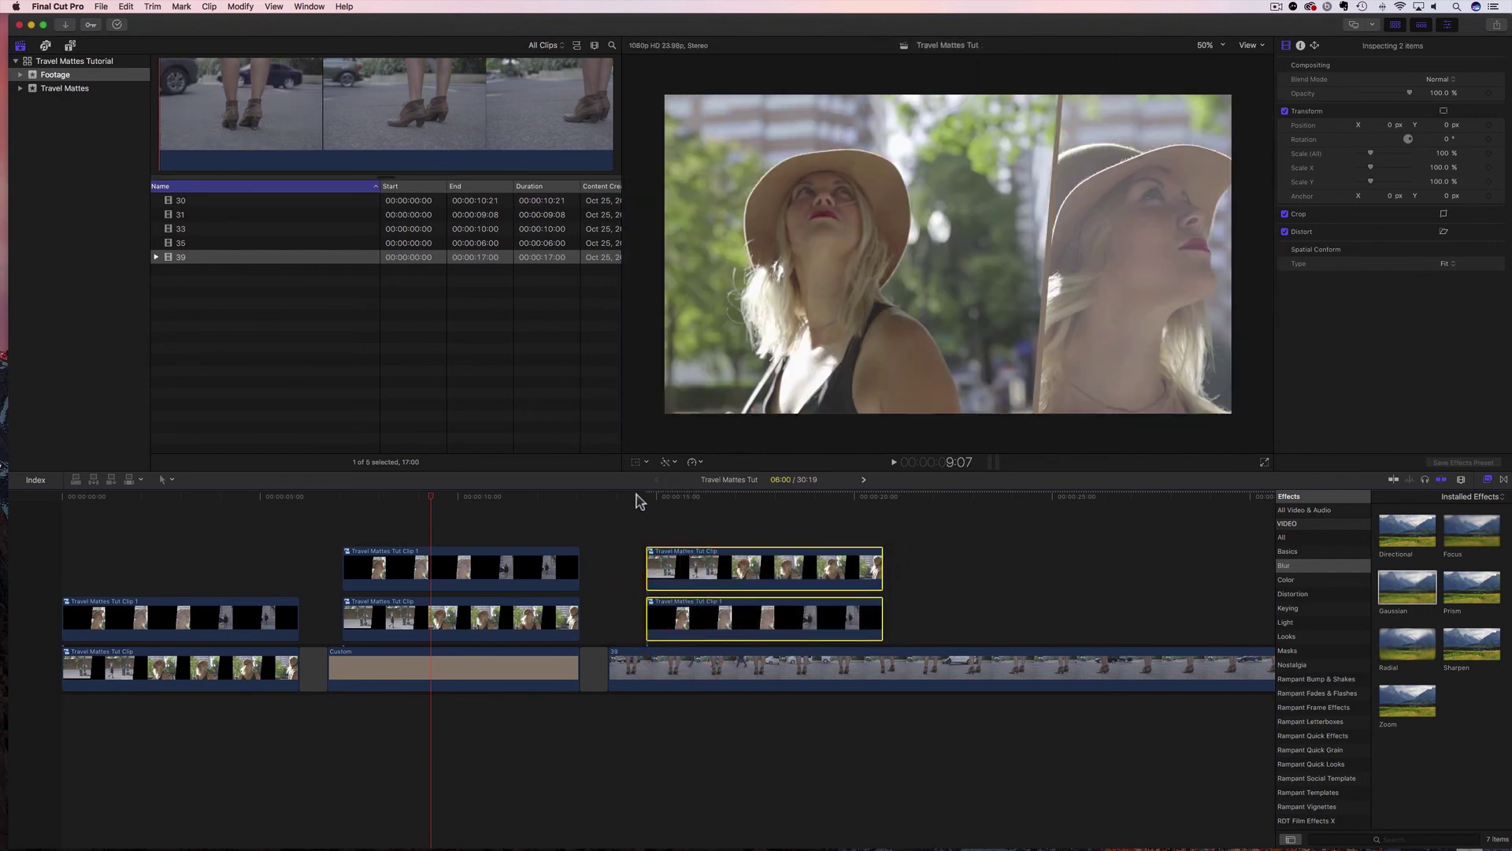
click(631, 498)
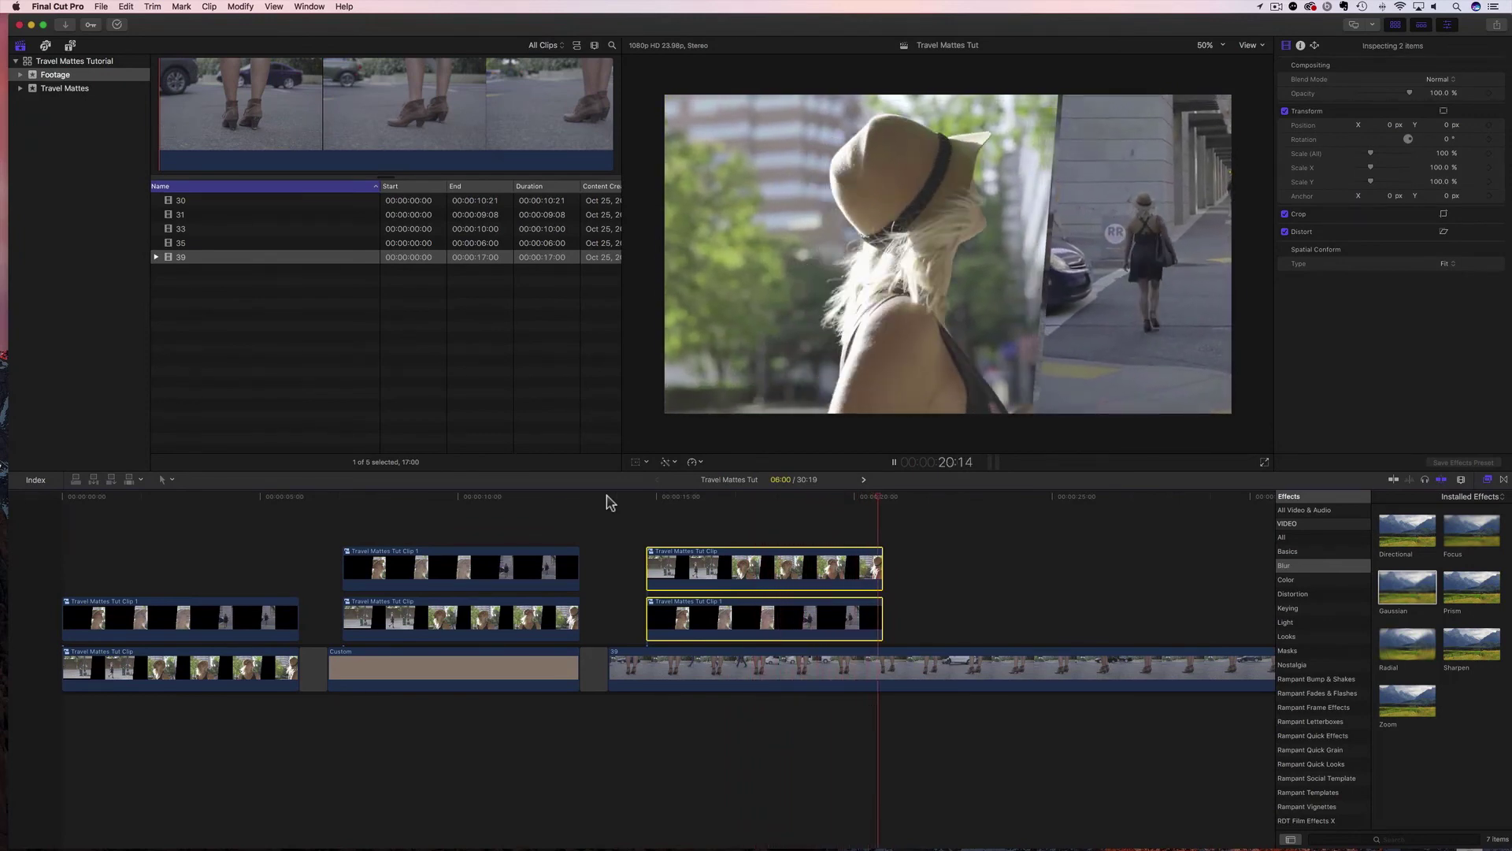
Step: Delete the excess end of clip 39 that runs past the matte pair
click(892, 502)
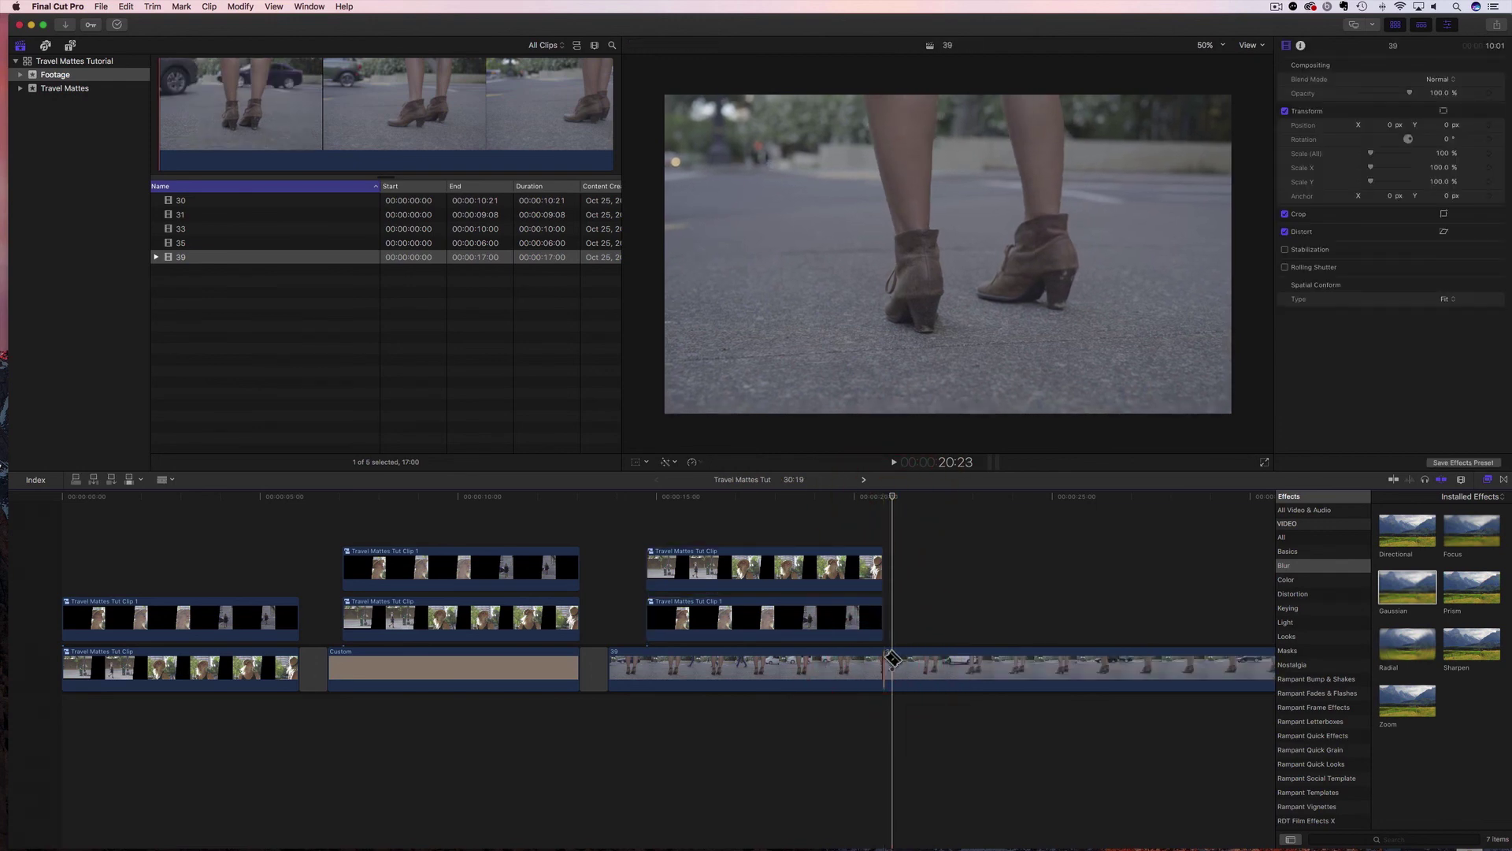
click(957, 673)
key(Delete)
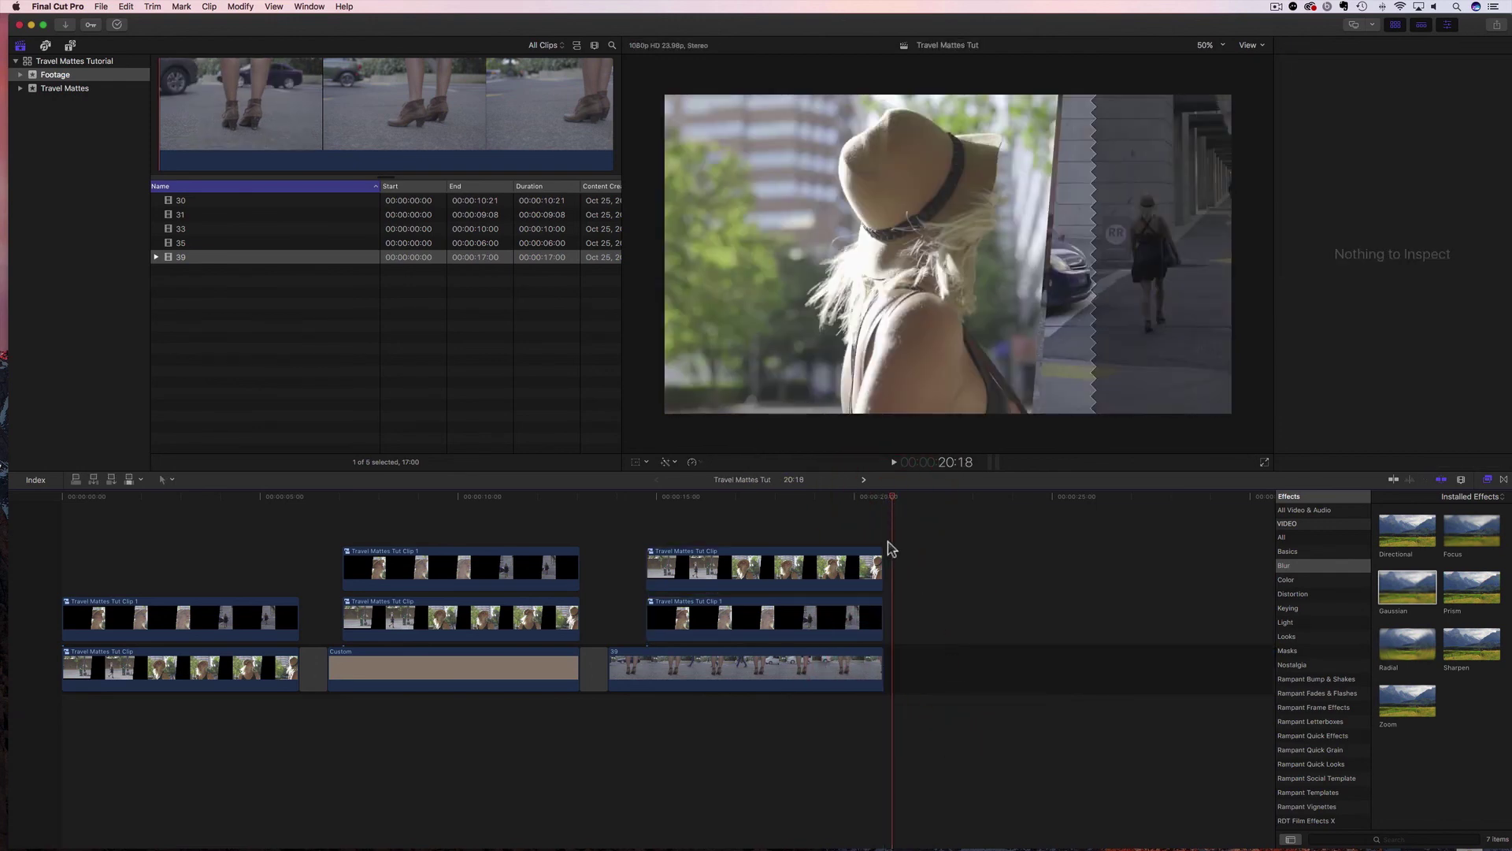
click(626, 551)
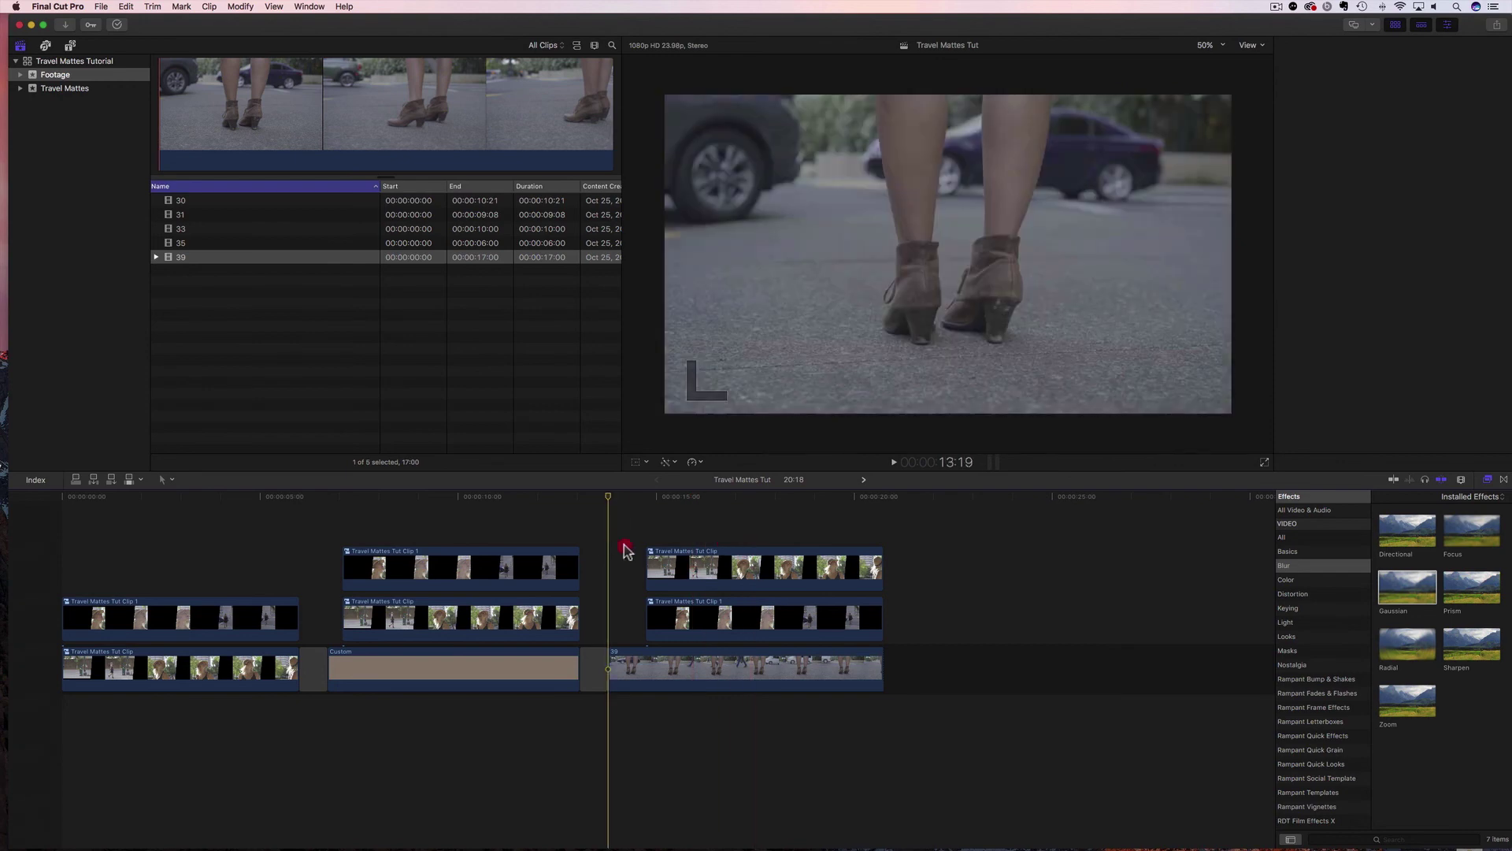
click(641, 551)
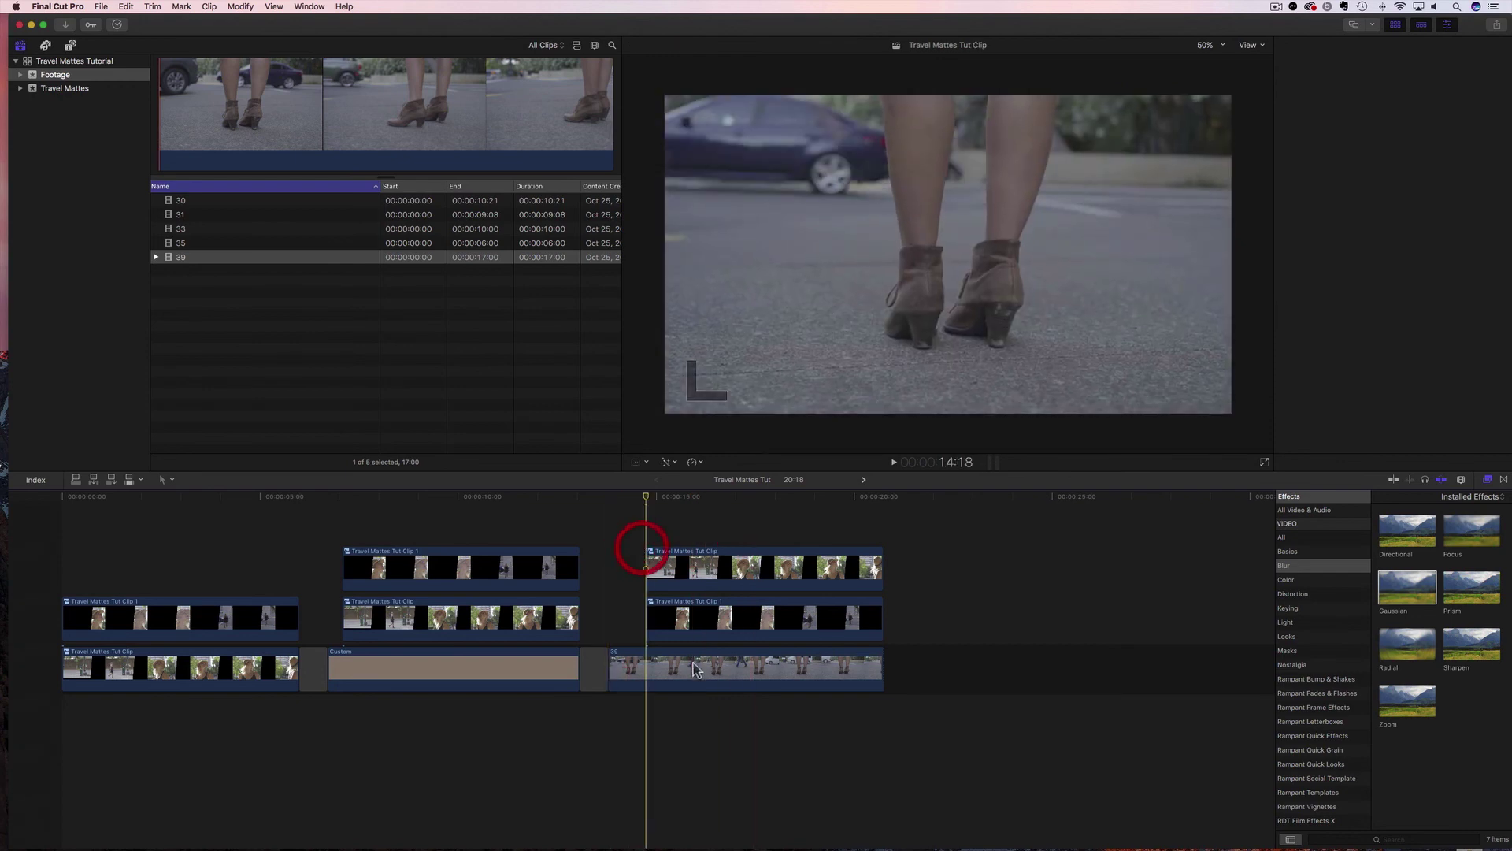
Step: Apply the Gaussian blur to clip 39, enter 0 in Amount, and replay the composite
click(688, 675)
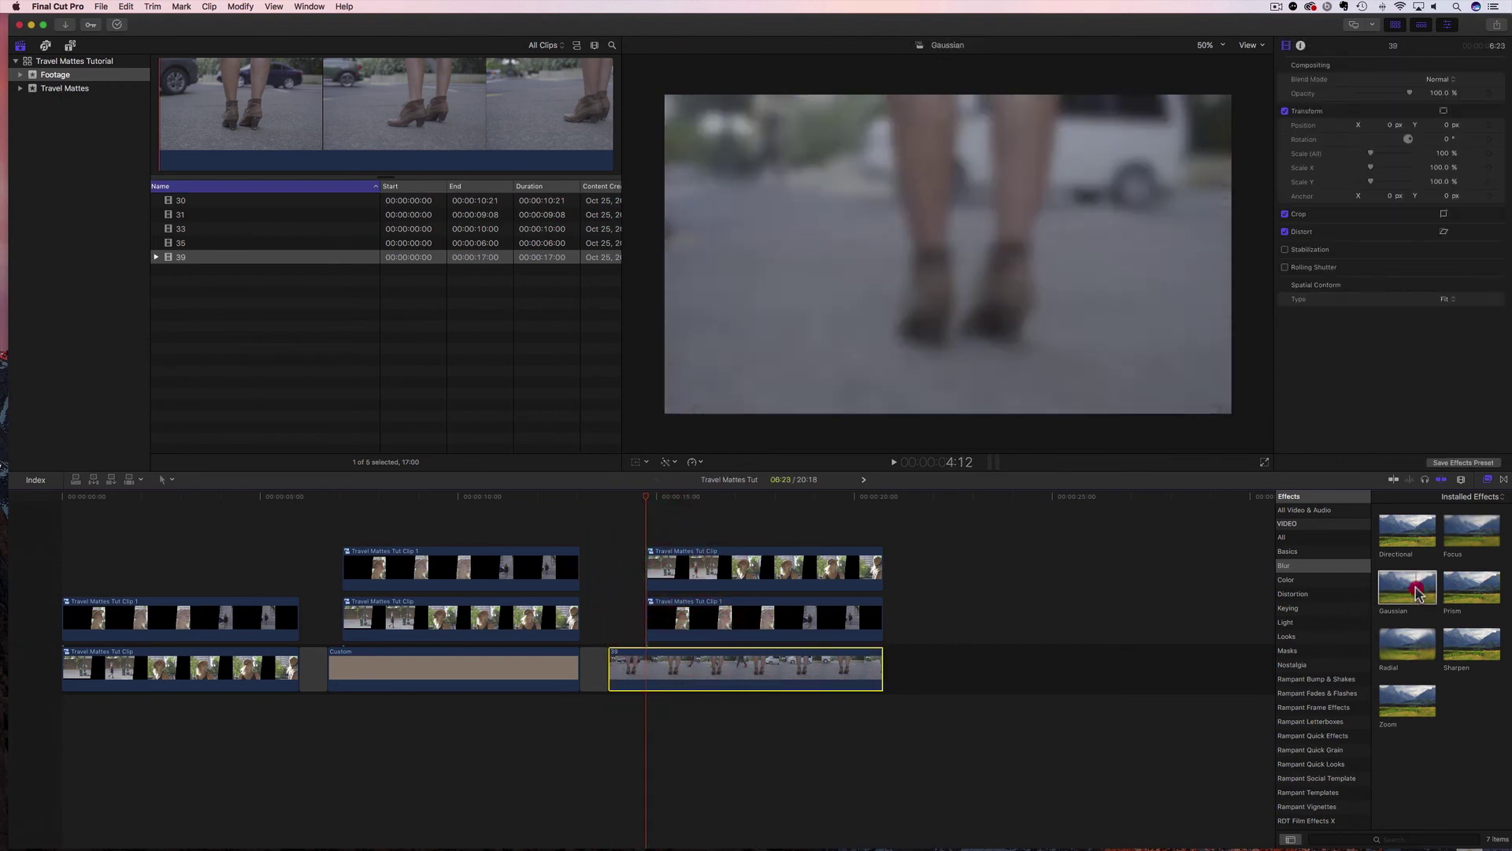
drag(1420, 594, 768, 669)
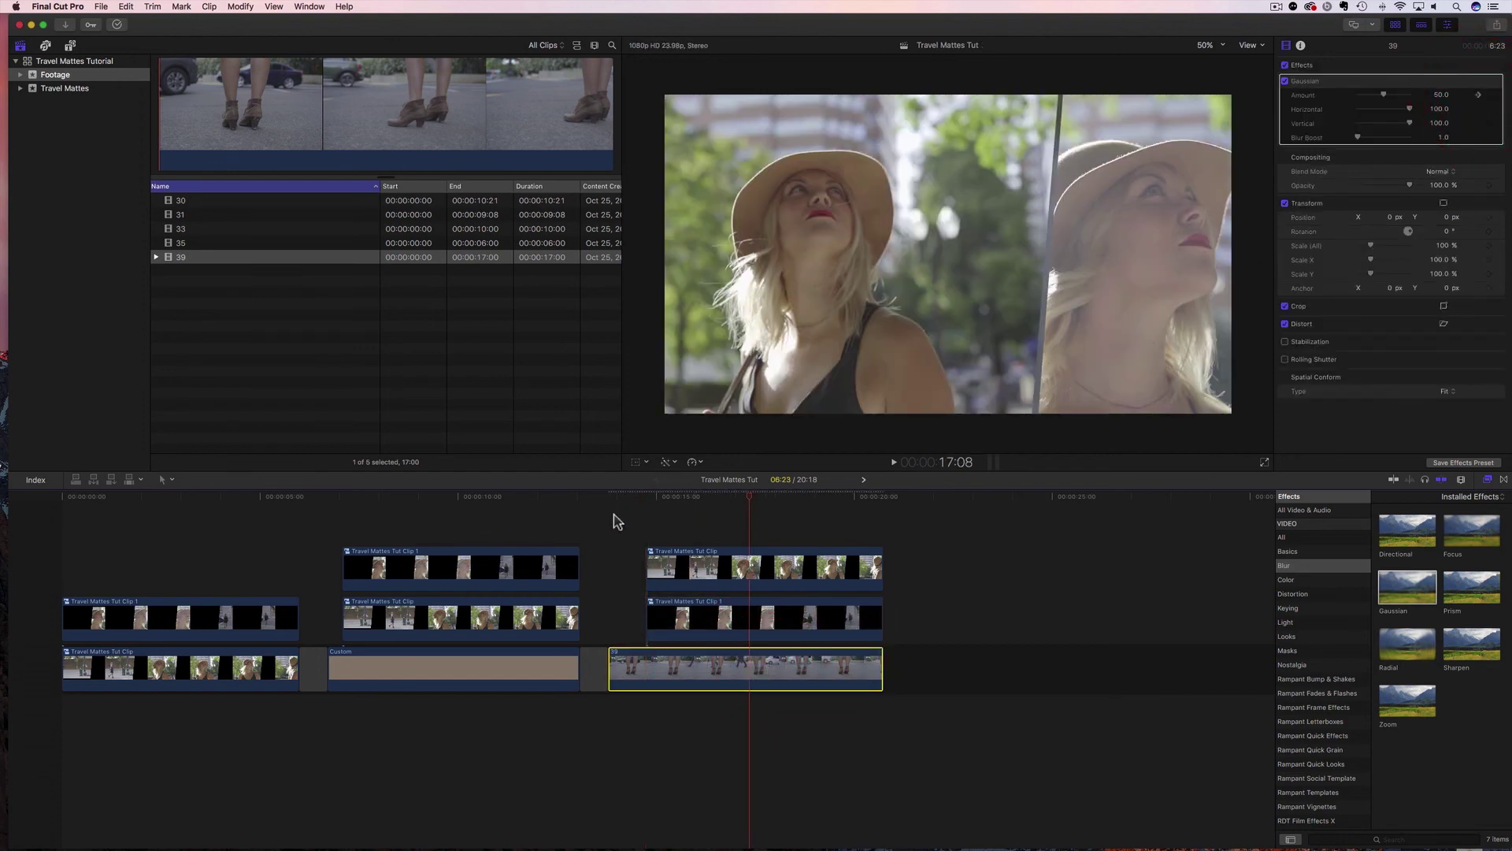
click(1440, 95)
text(0)
key(Return)
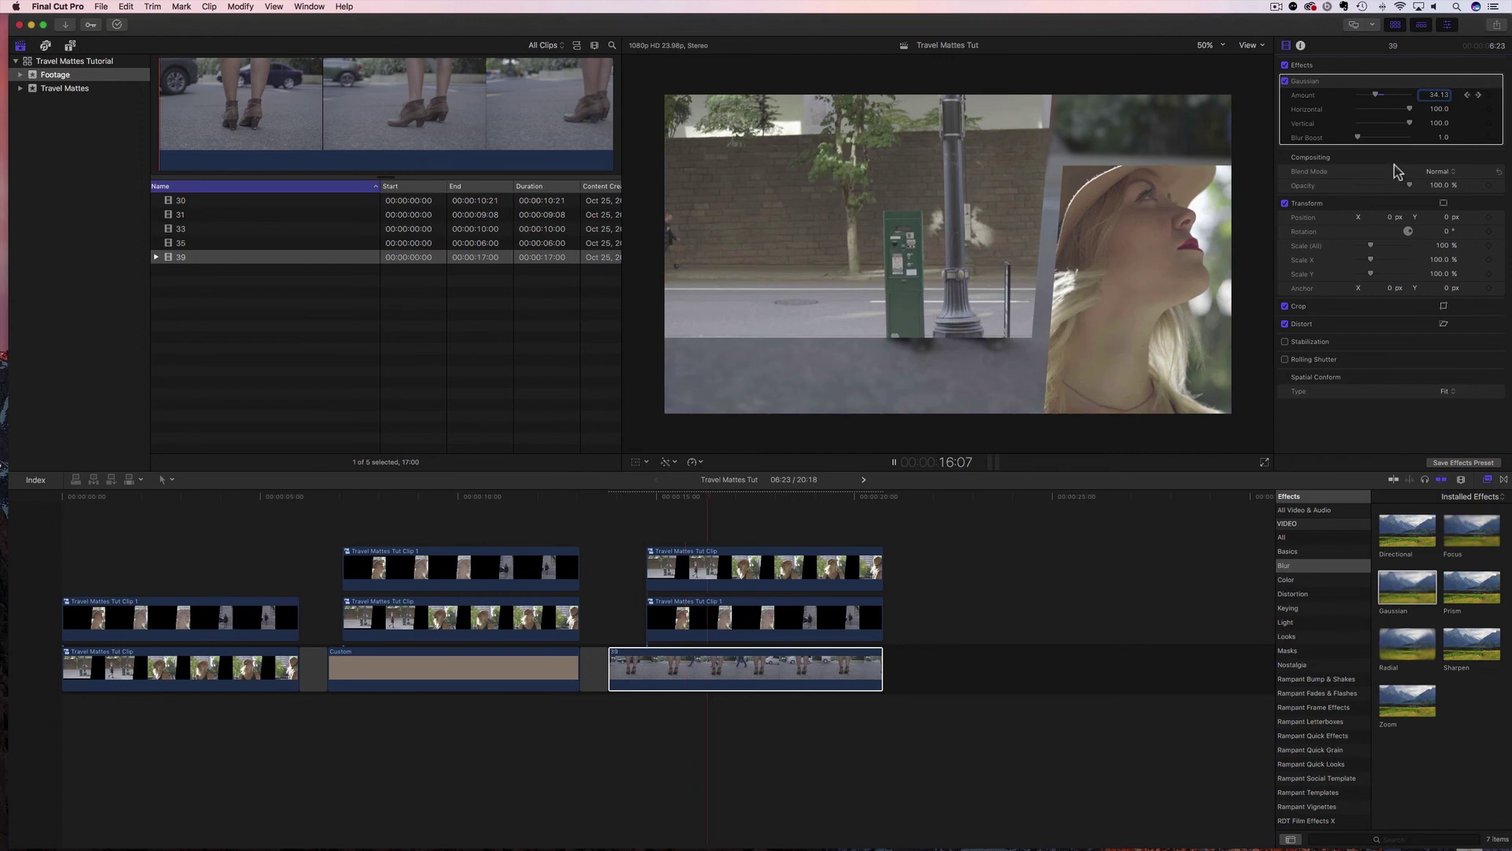
key(space)
drag(642, 511, 611, 520)
key(l)
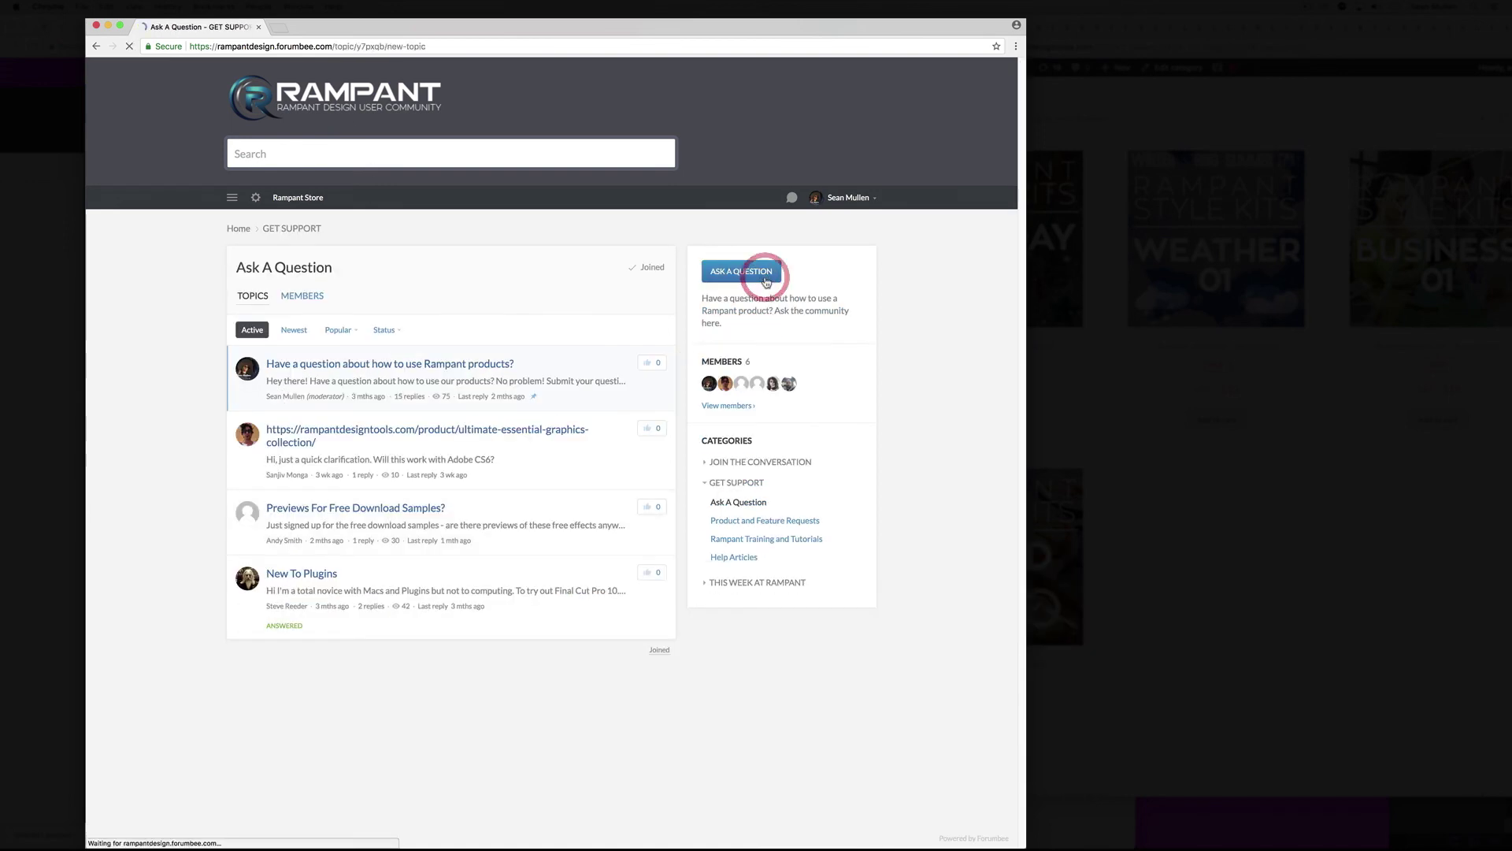
Step: Use the ASK A QUESTION button to bring up a blank New Post form
click(764, 277)
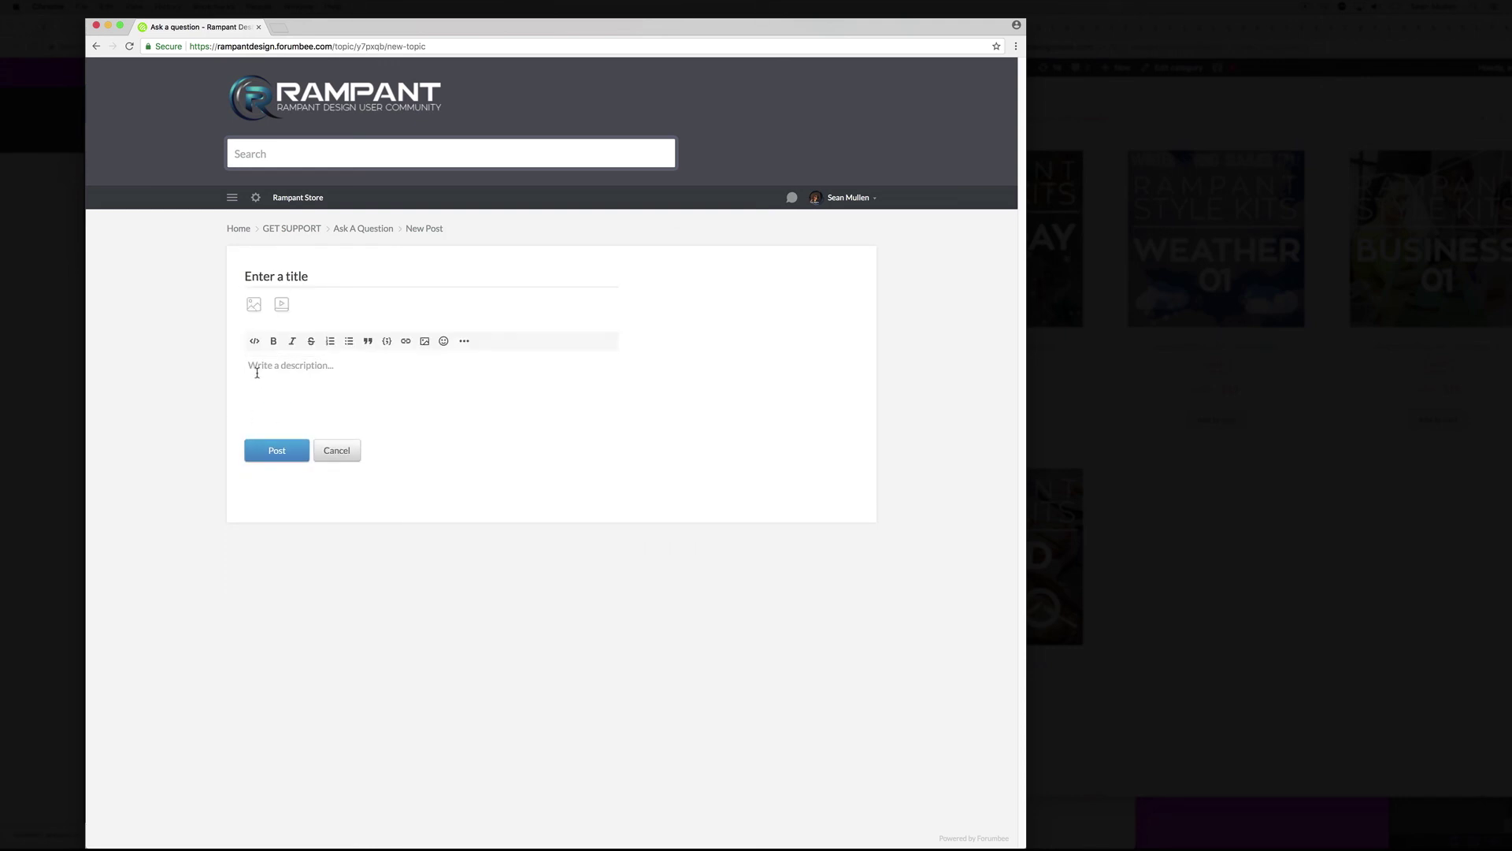